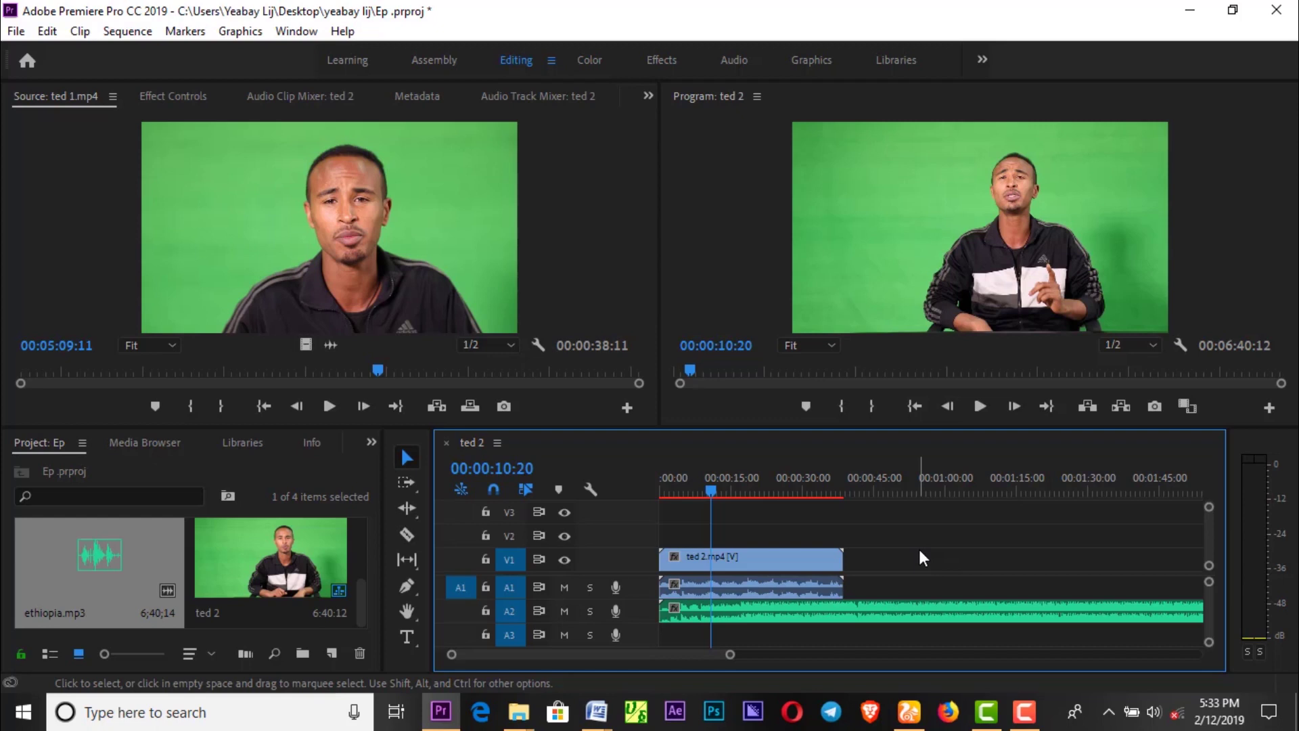
Marquee-select the ted 2 video, its A1 audio and the ethiopia.mp3 clip on A2
click(884, 605)
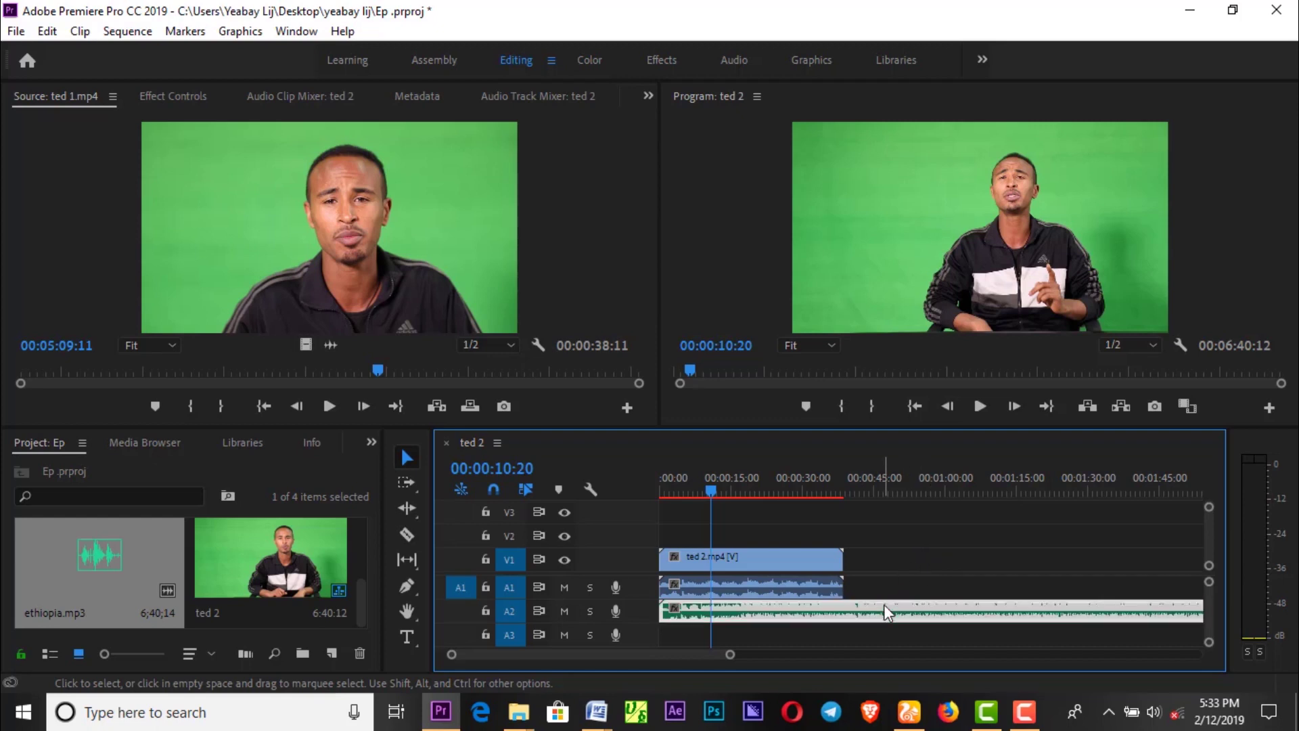
click(761, 568)
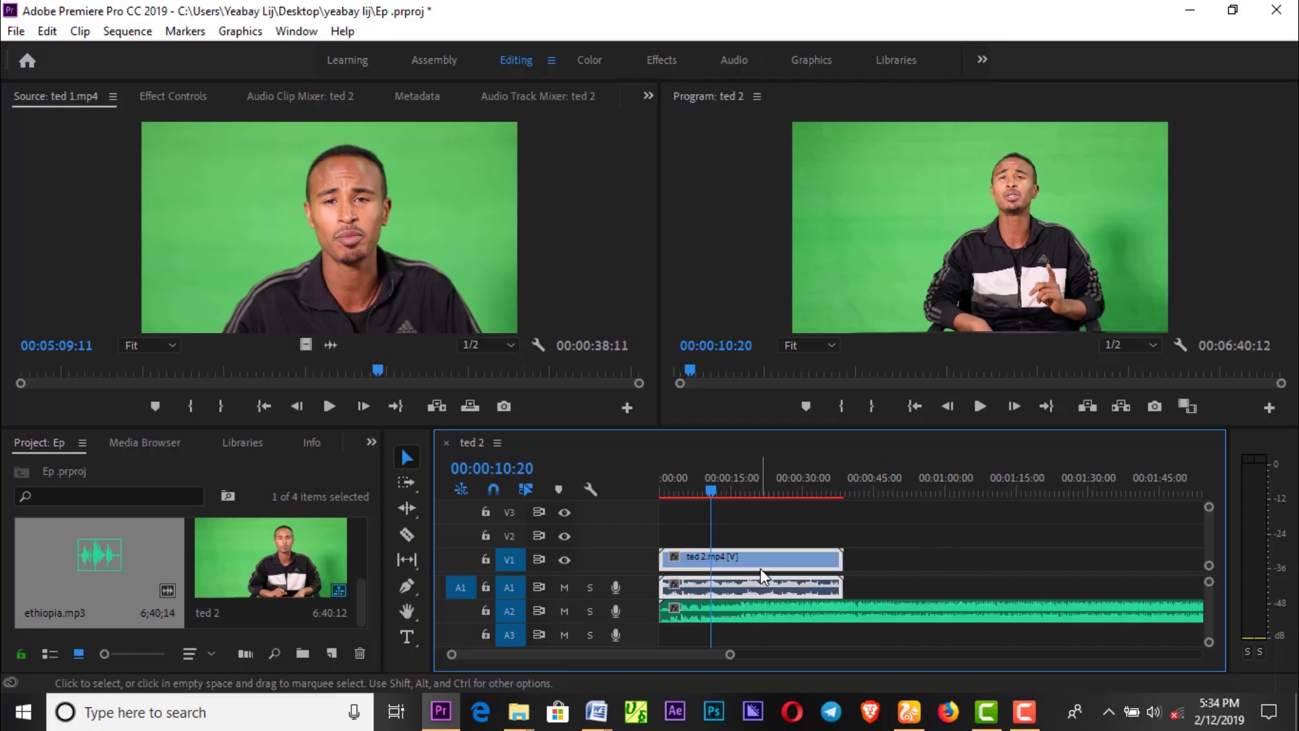
click(762, 617)
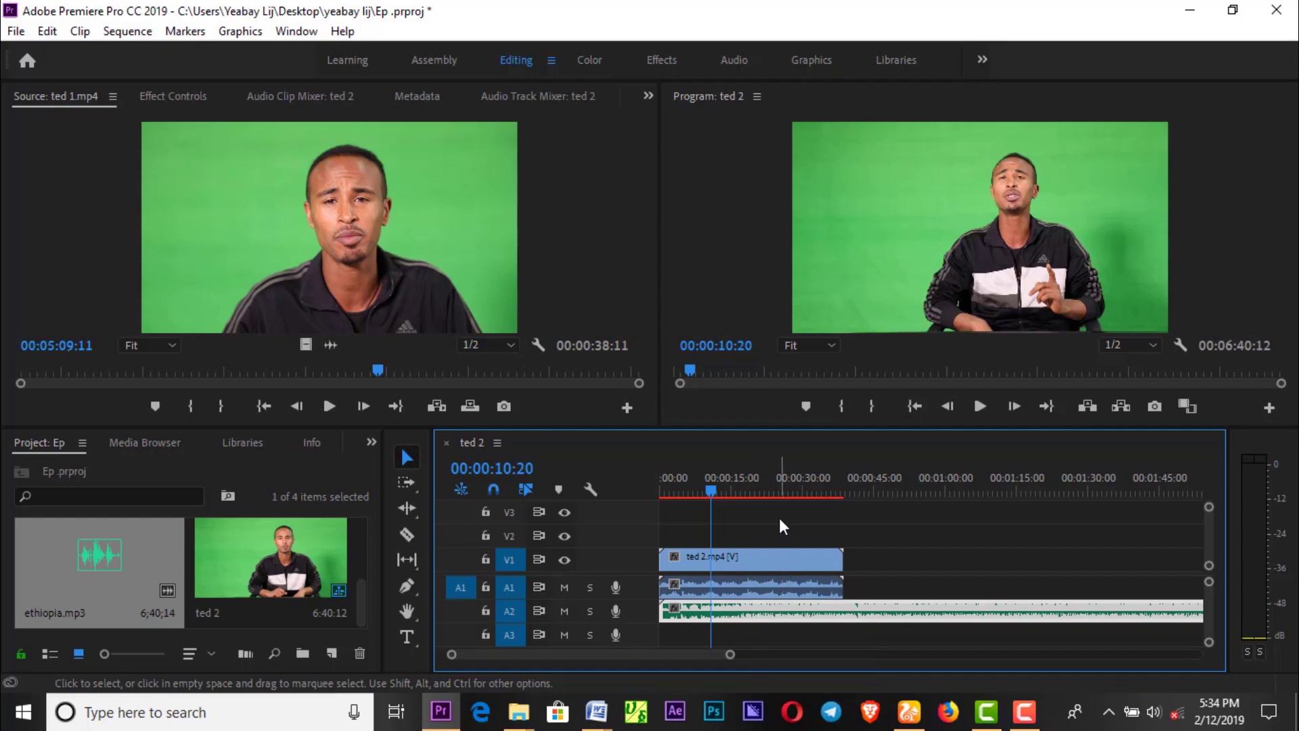
click(767, 533)
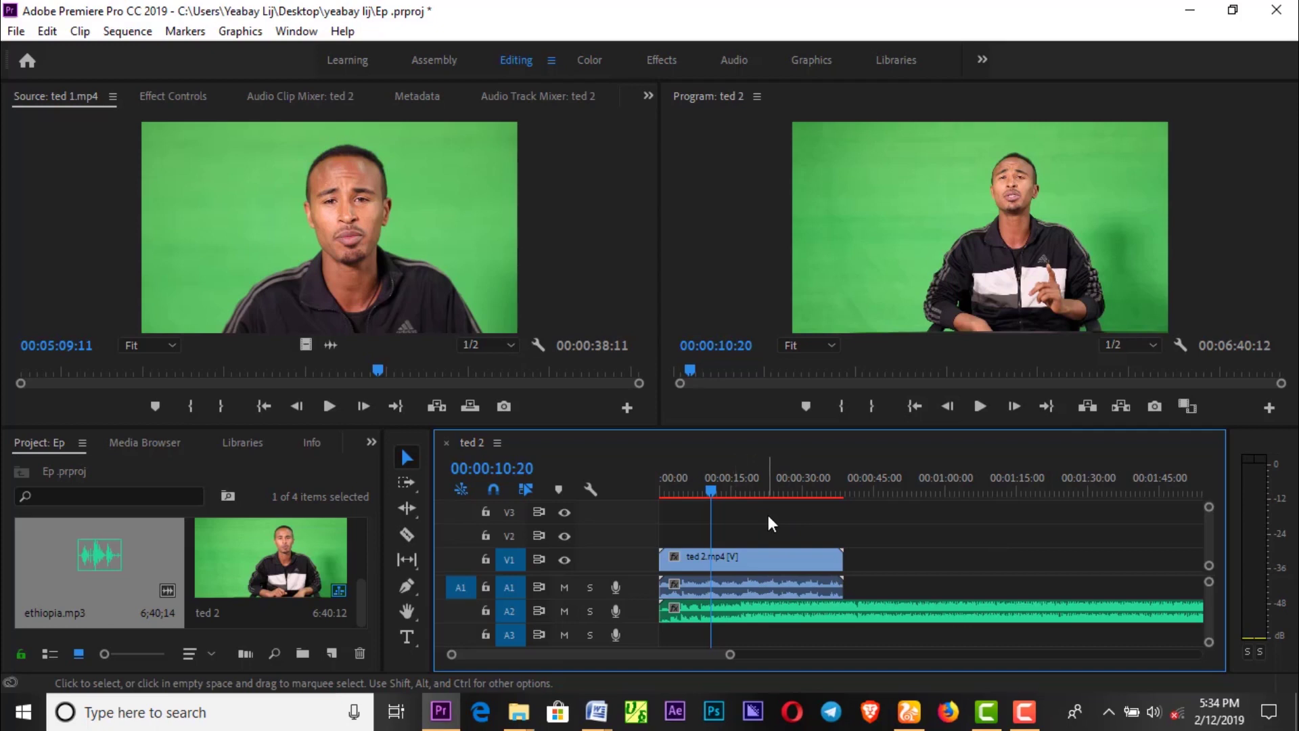
drag(756, 516, 782, 602)
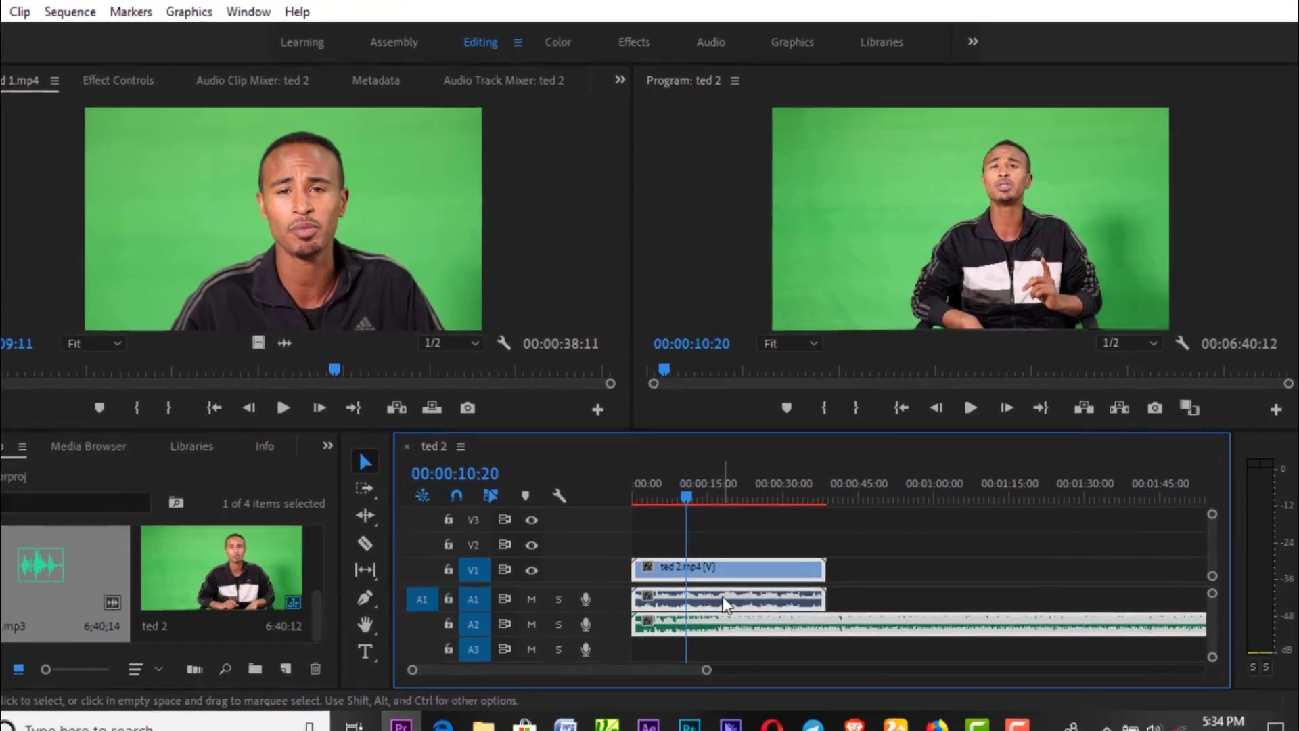
Synchronize the ted 2 clips with ethiopia.mp3 using Audio as the sync point
right_click(747, 593)
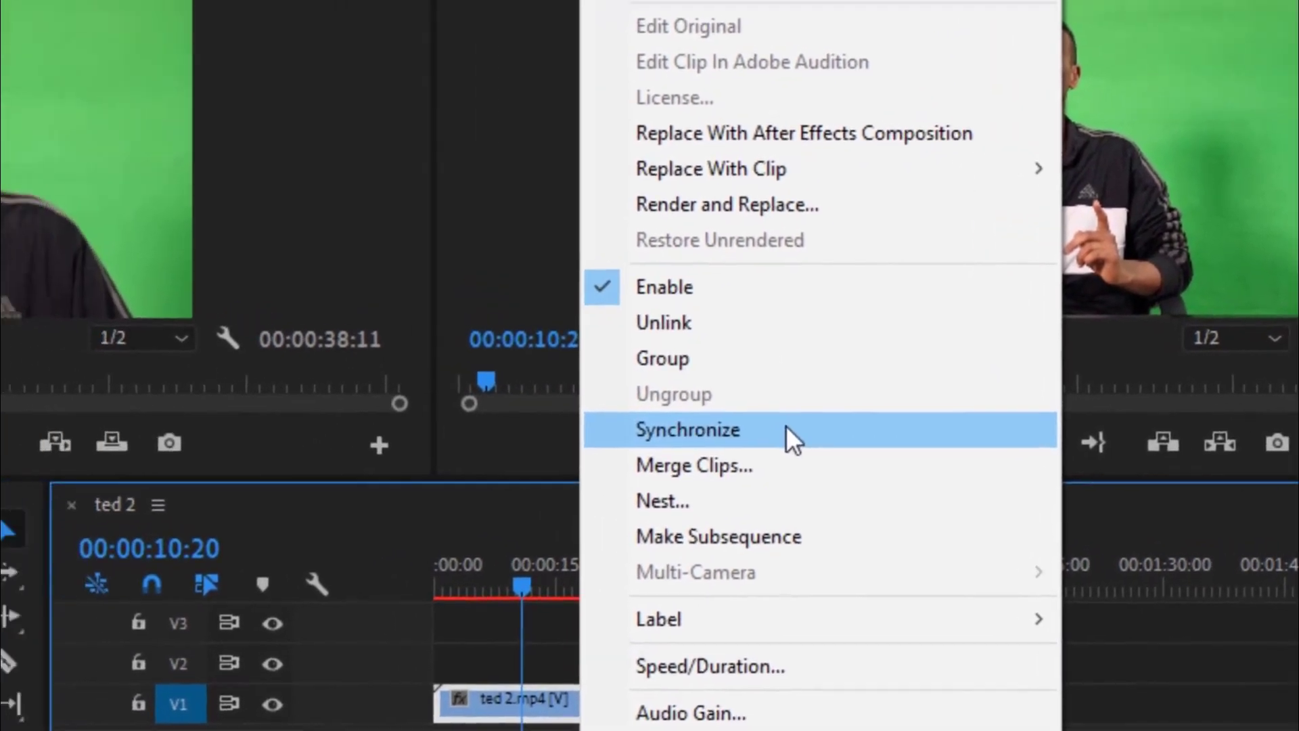
click(660, 414)
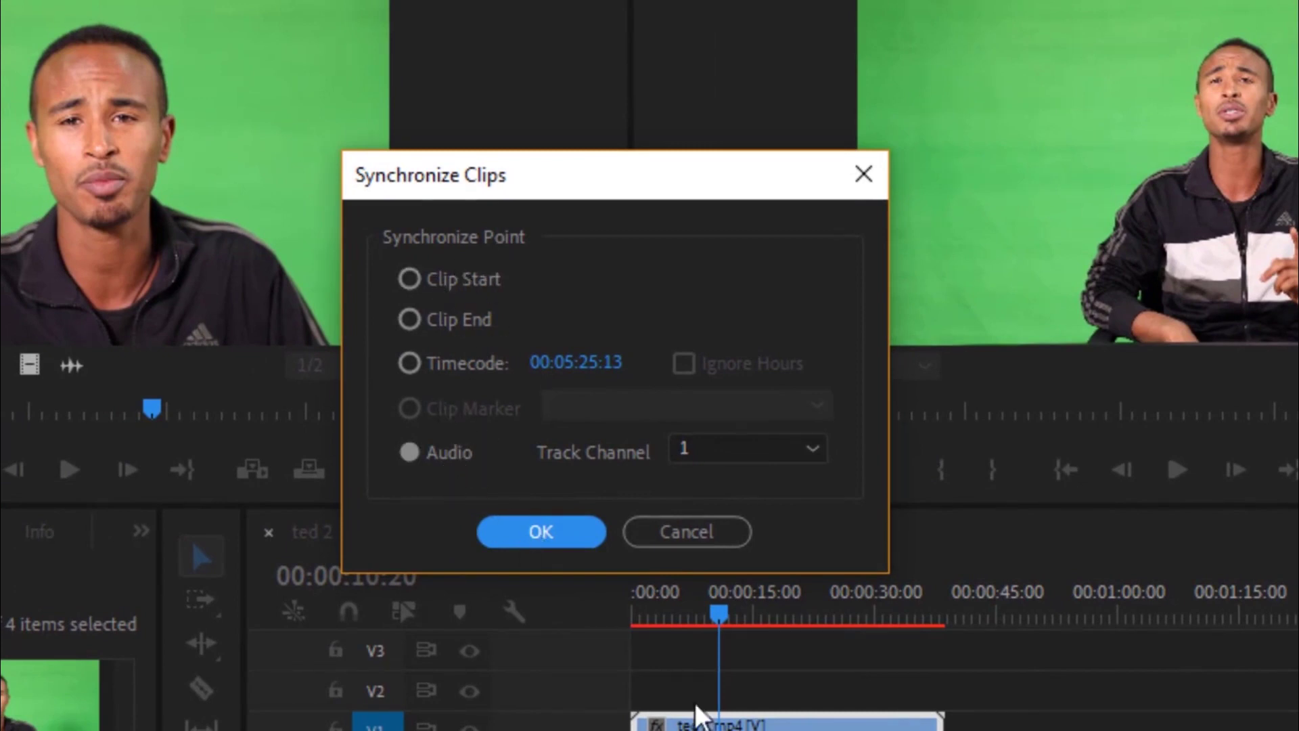
click(421, 452)
click(550, 532)
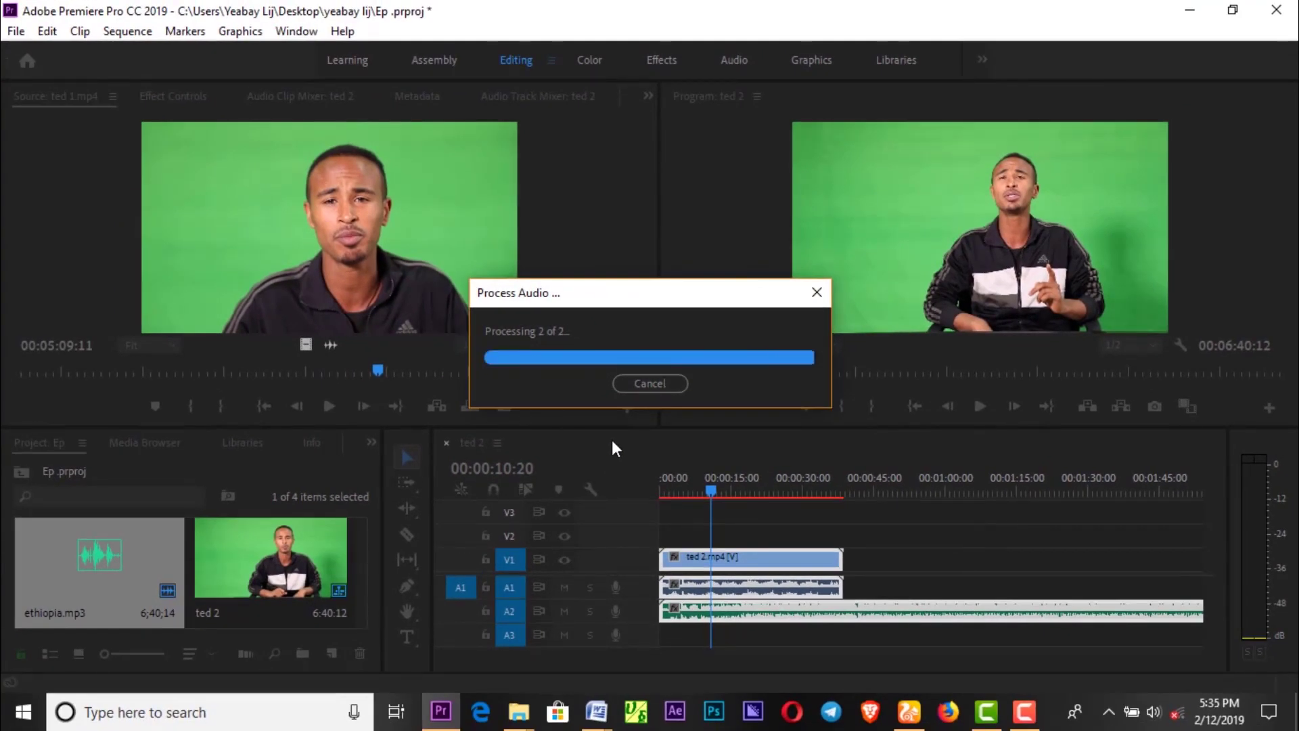
key(Delete)
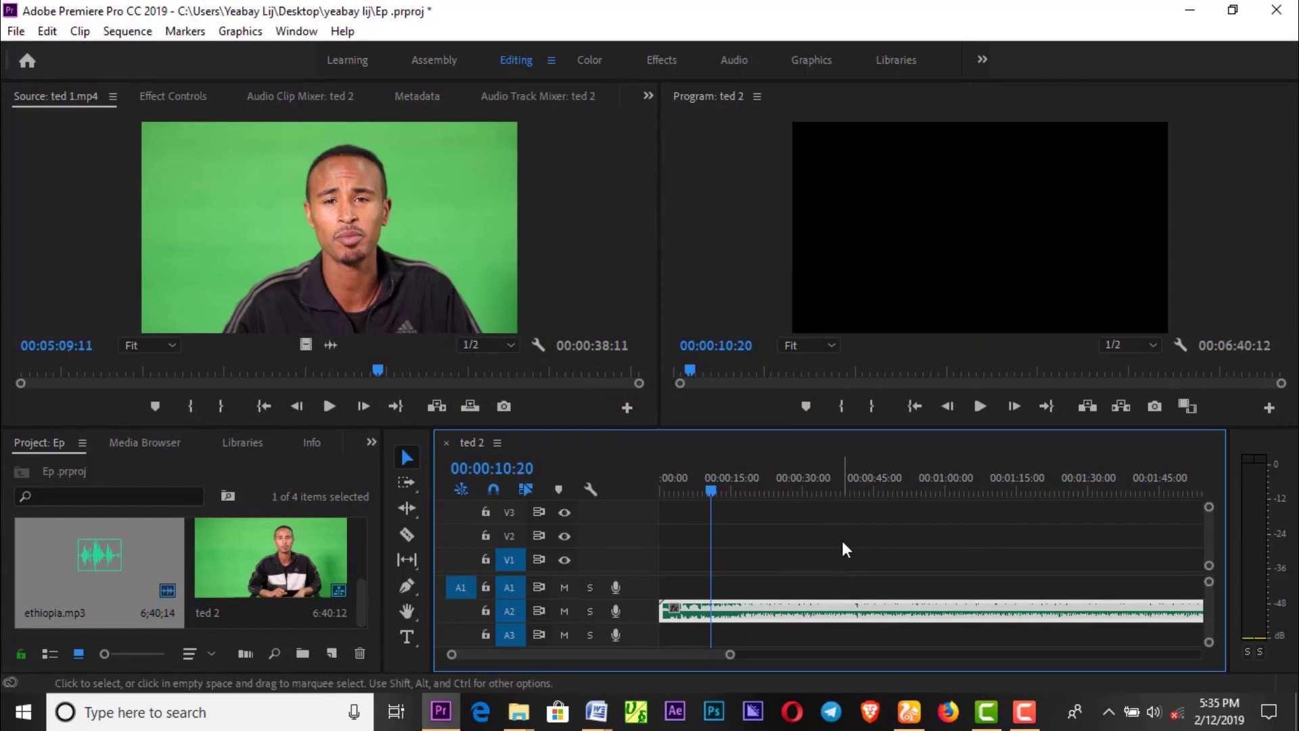
Zoom the timeline to the moved ted 2 clip and play back the synchronized section
key(minus)
key(minus)
key(minus)
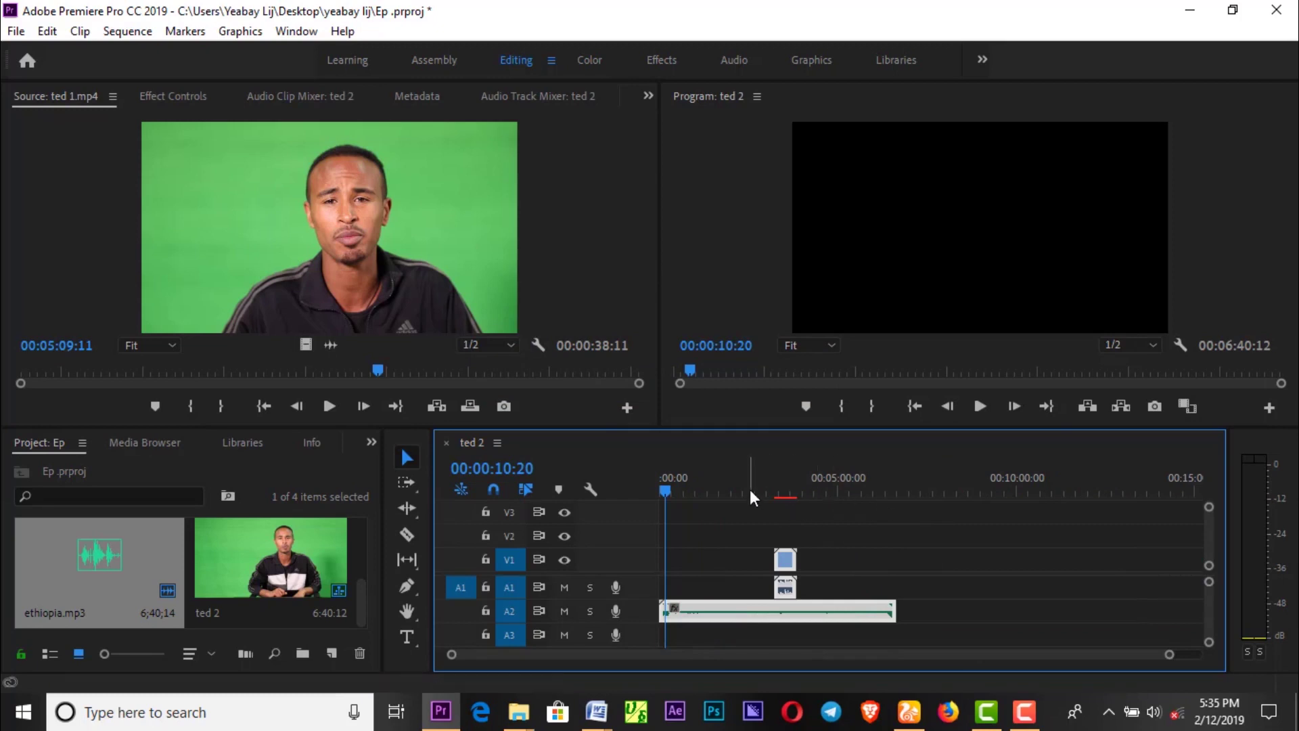
click(769, 485)
key(equal)
key(equal)
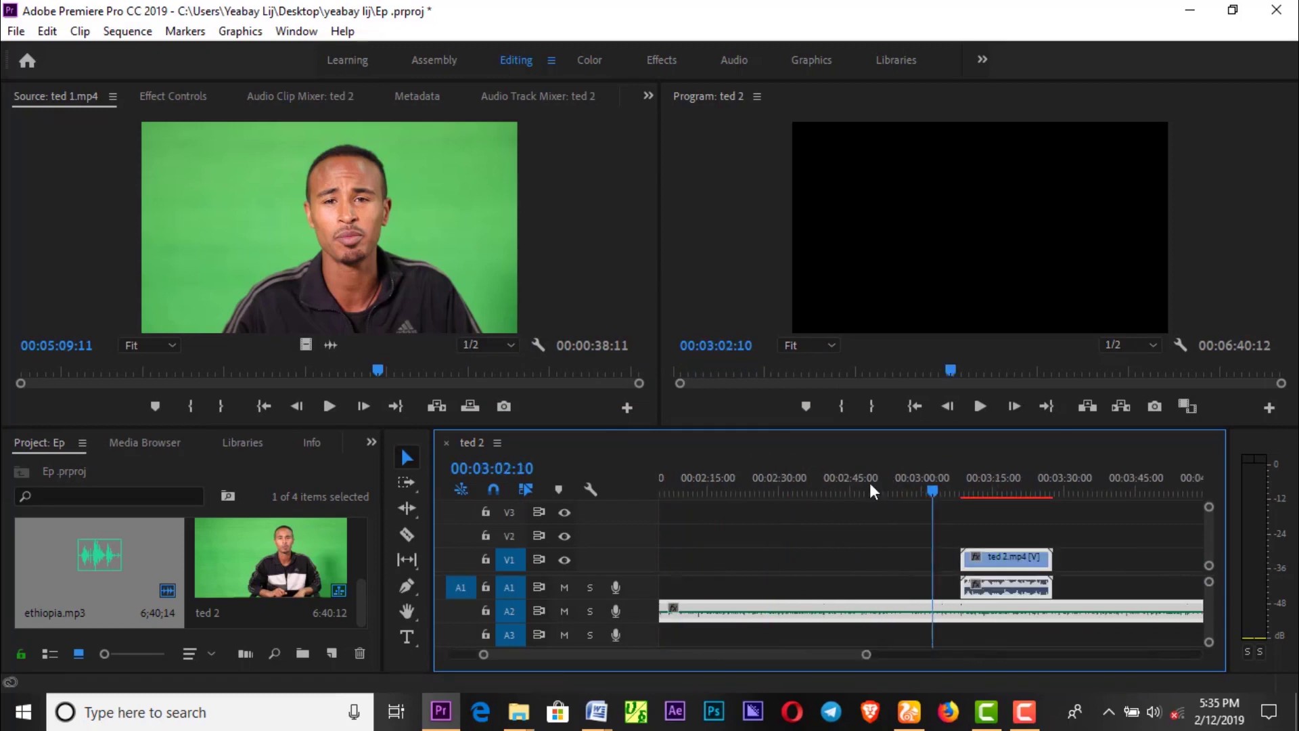
key(equal)
click(982, 481)
key(space)
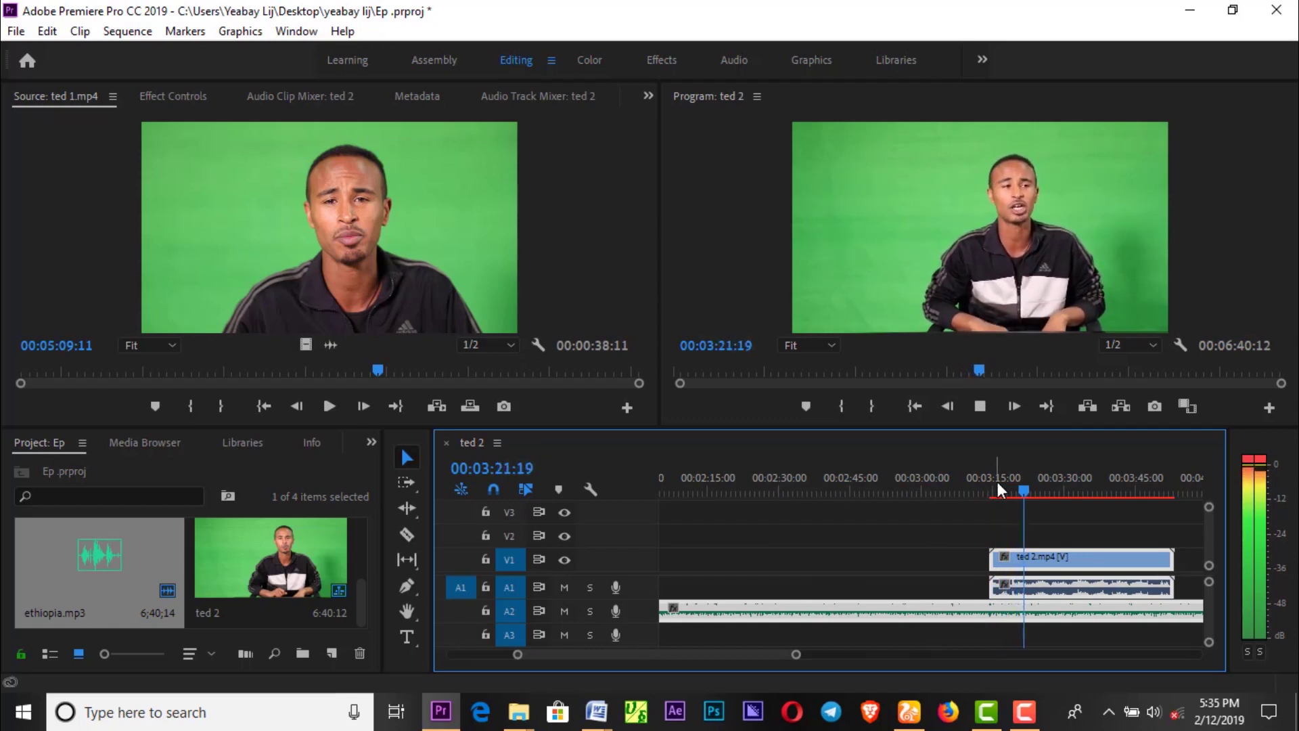
key(space)
Alt-select the ted 2 clip's original audio on A1 and delete it
click(1049, 639)
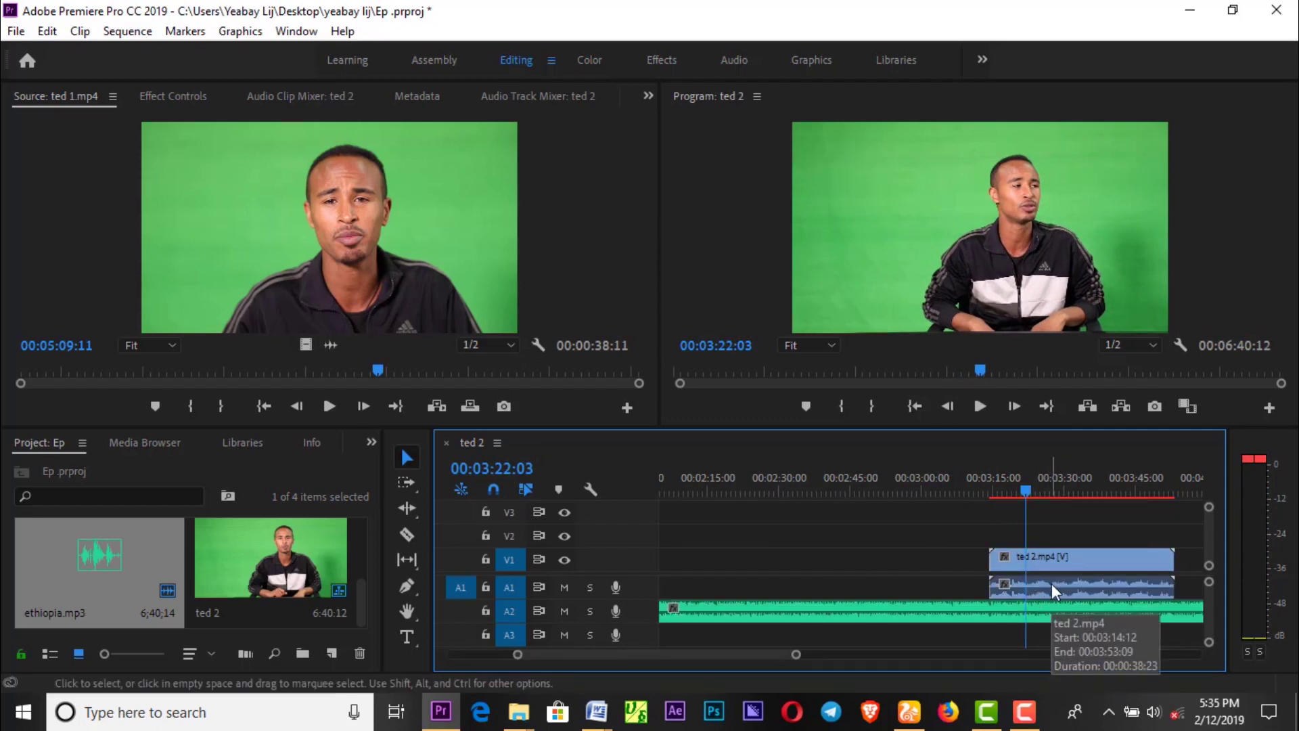
key(alt)
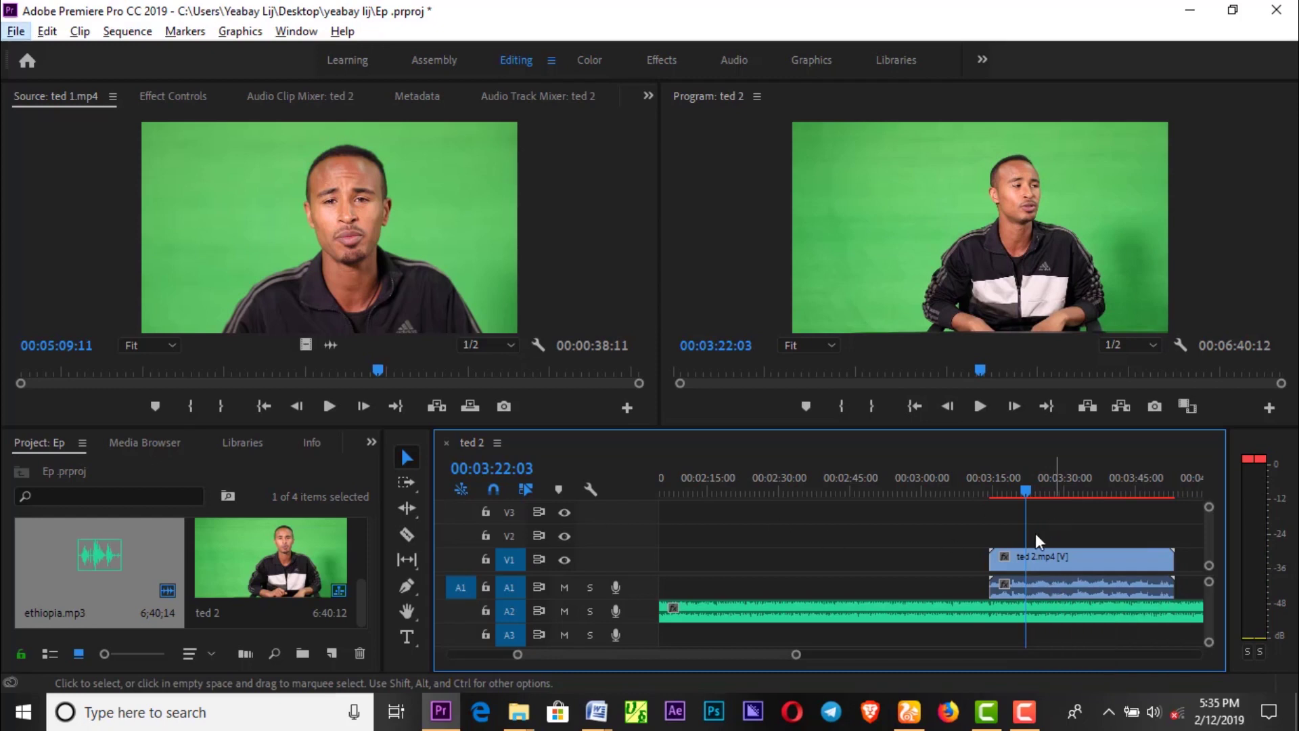
click(1090, 562)
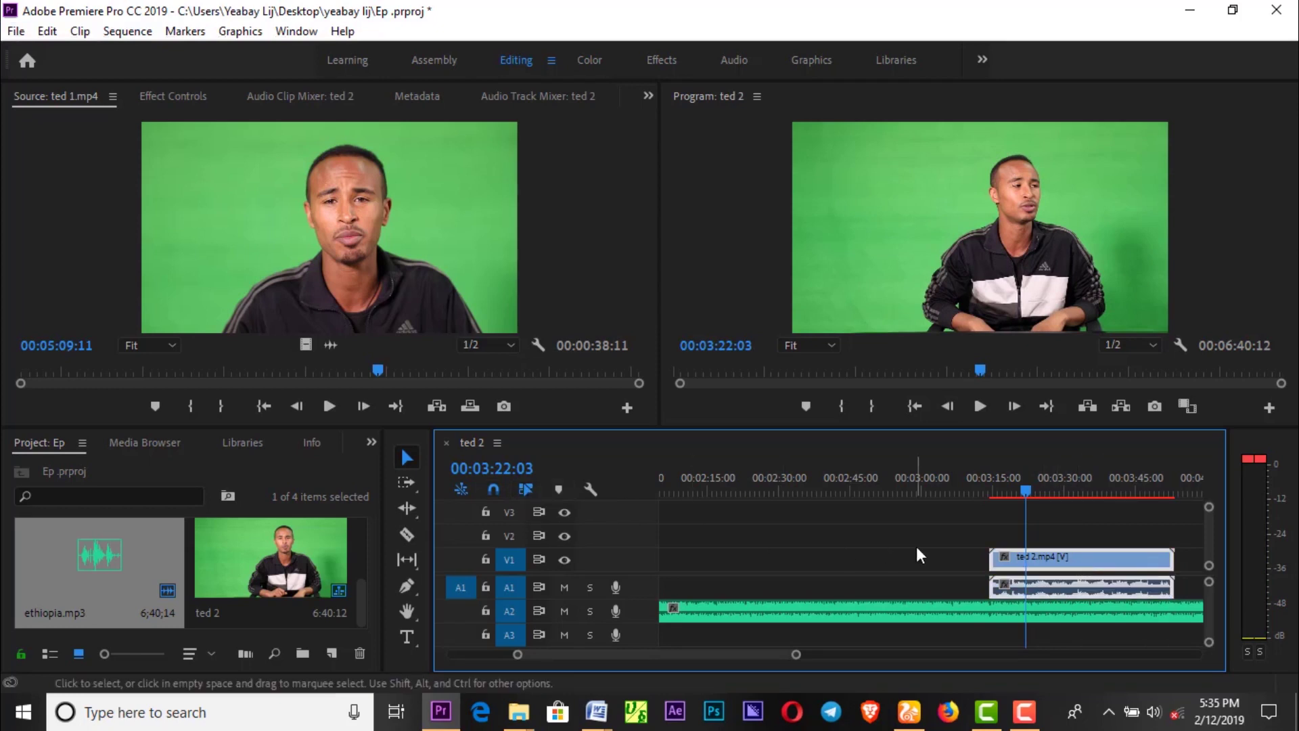
click(933, 551)
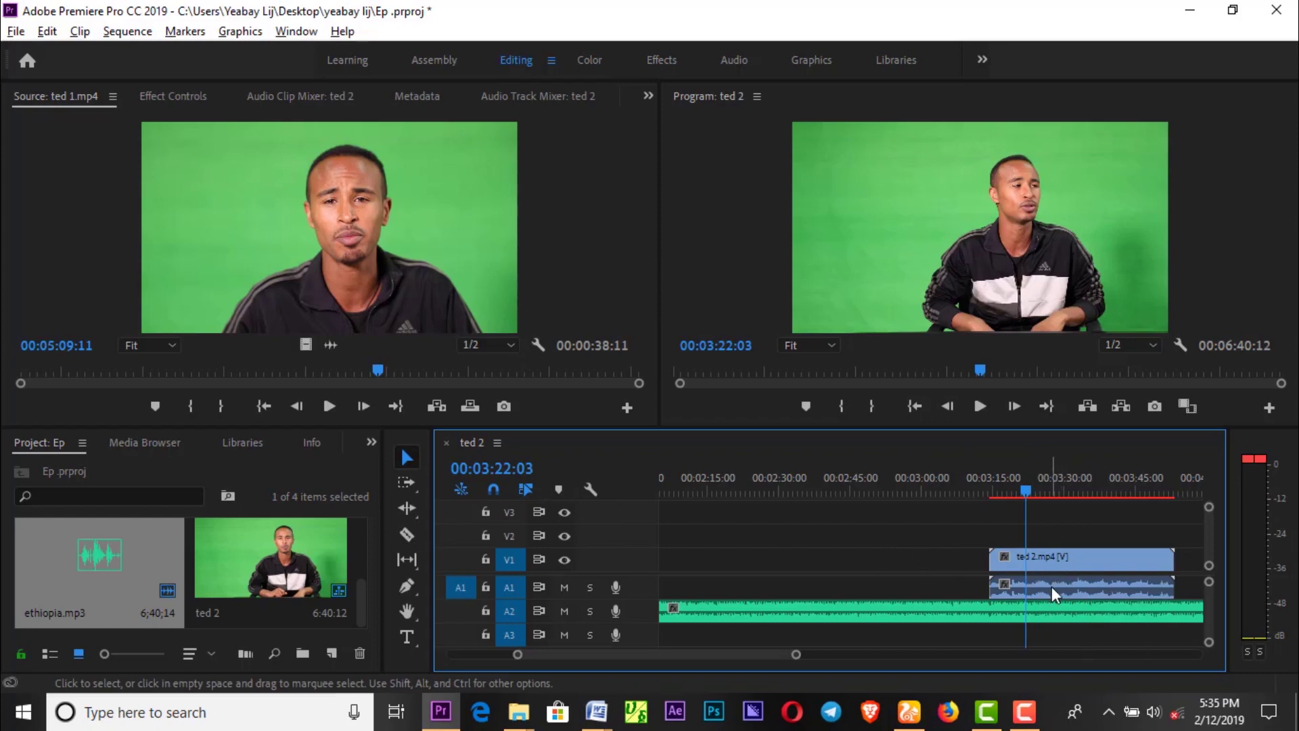
click(1051, 586)
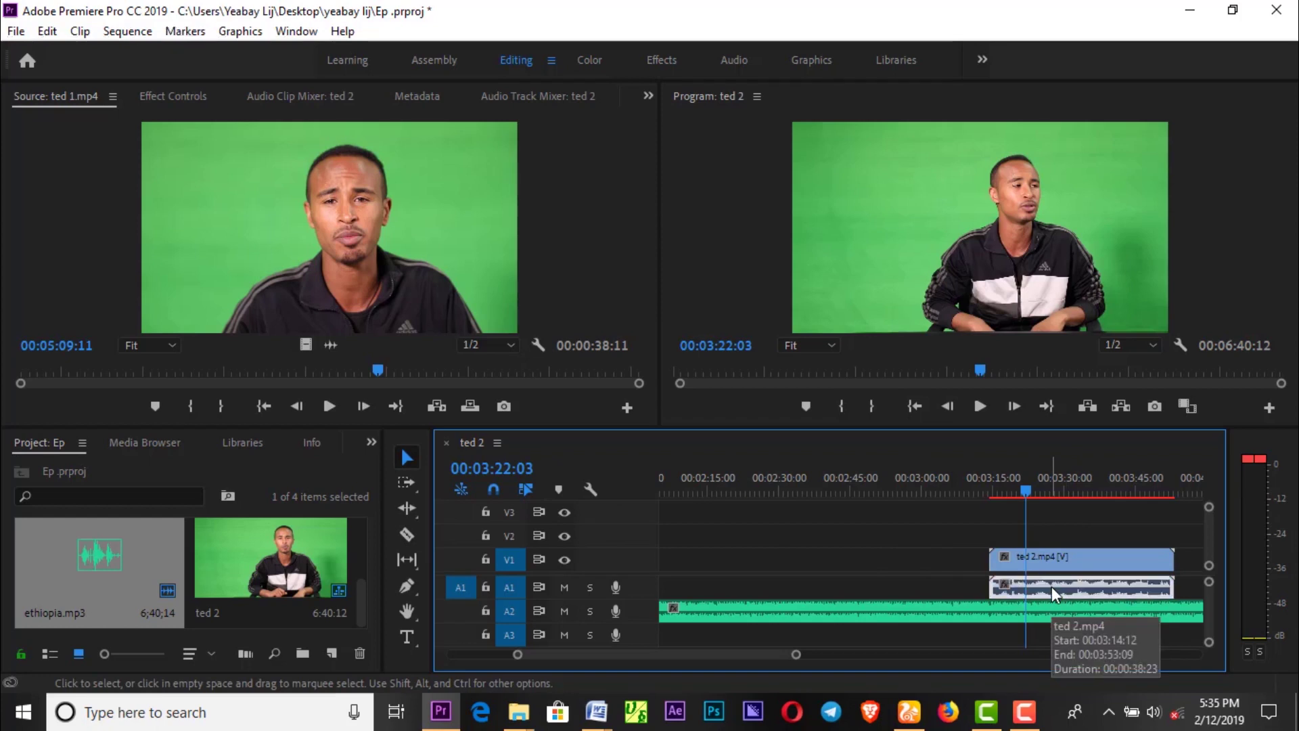
key(Delete)
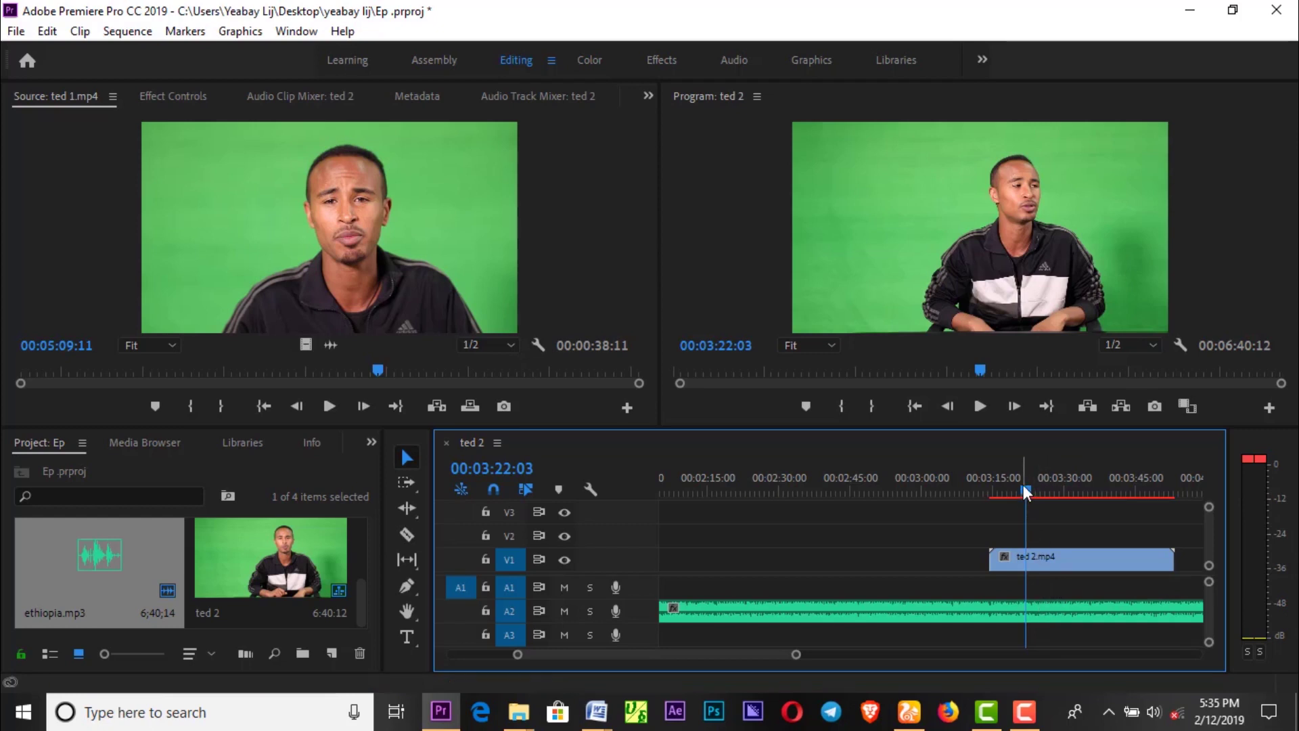
Move ethiopia.mp3 to A1, cut it at the video's start and ripple-delete the gap
drag(1045, 609, 1044, 587)
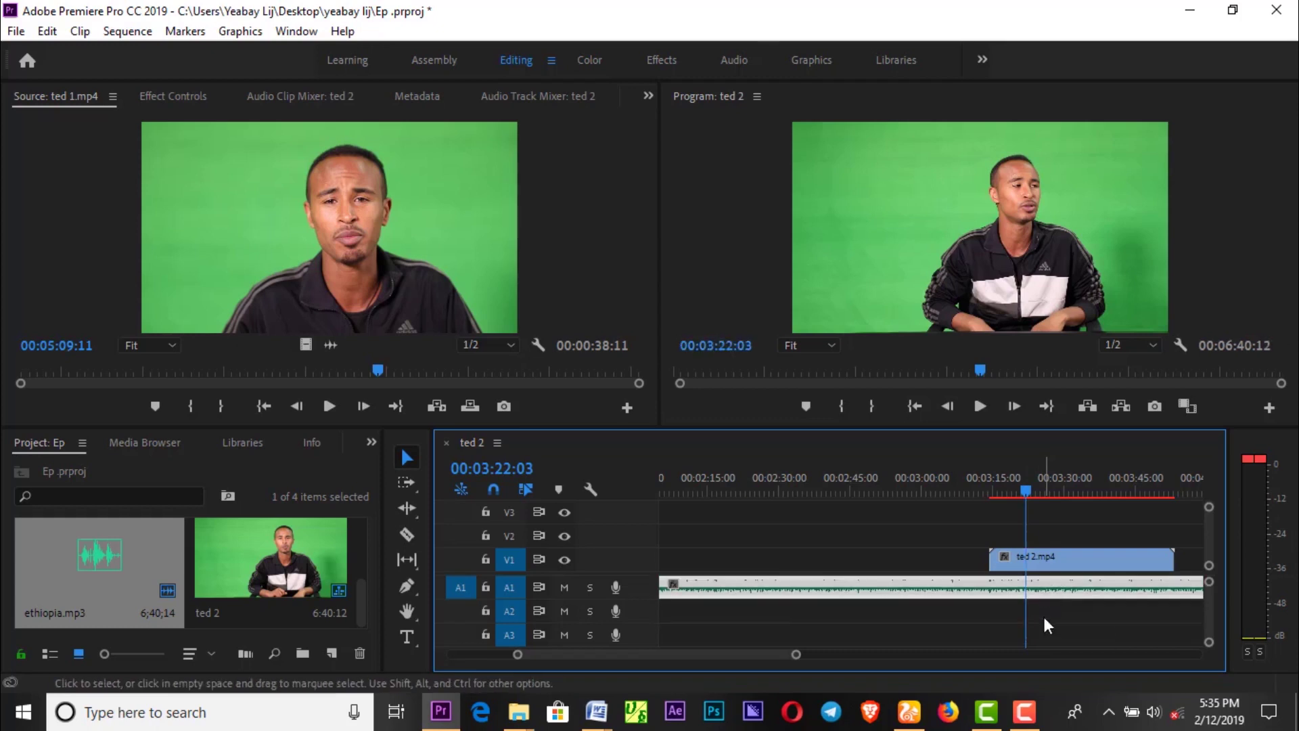
mouse_move(1017, 478)
mouse_down()
mouse_move(949, 471)
mouse_move(968, 474)
mouse_up()
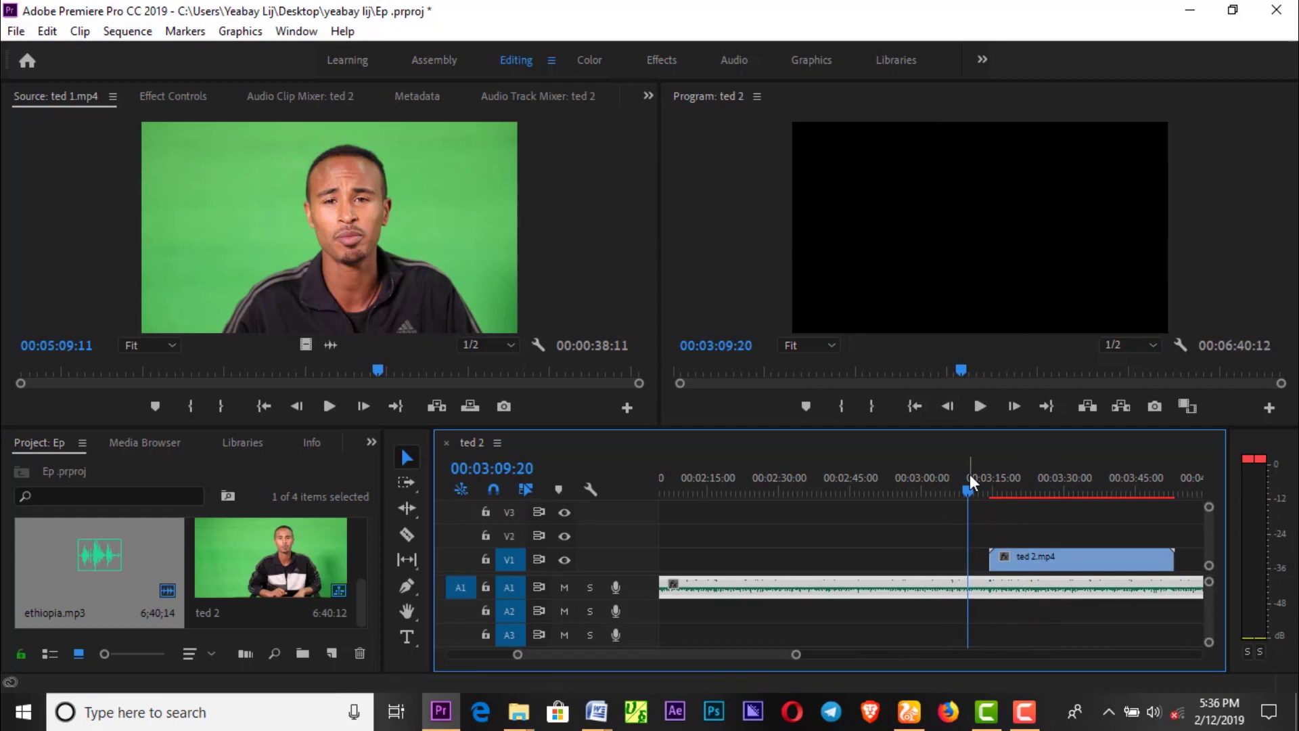
key(ctrl+k)
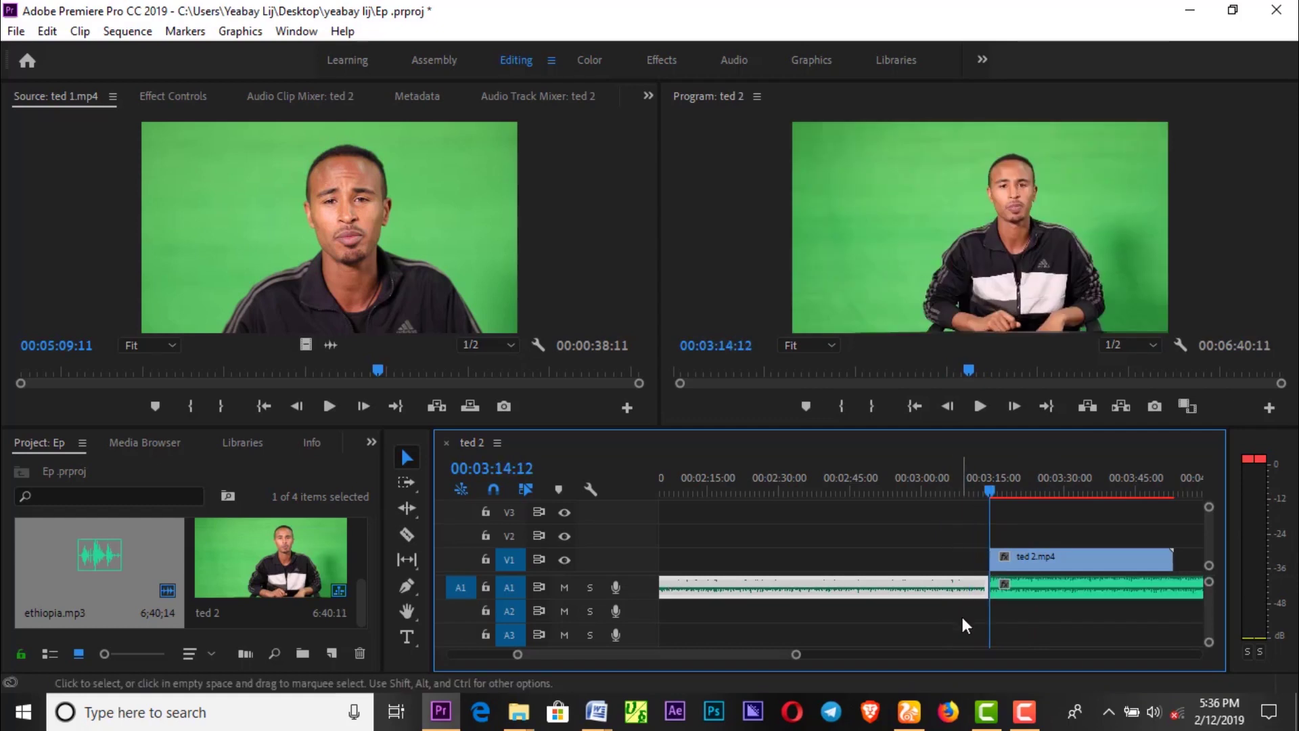
key(Delete)
right_click(913, 590)
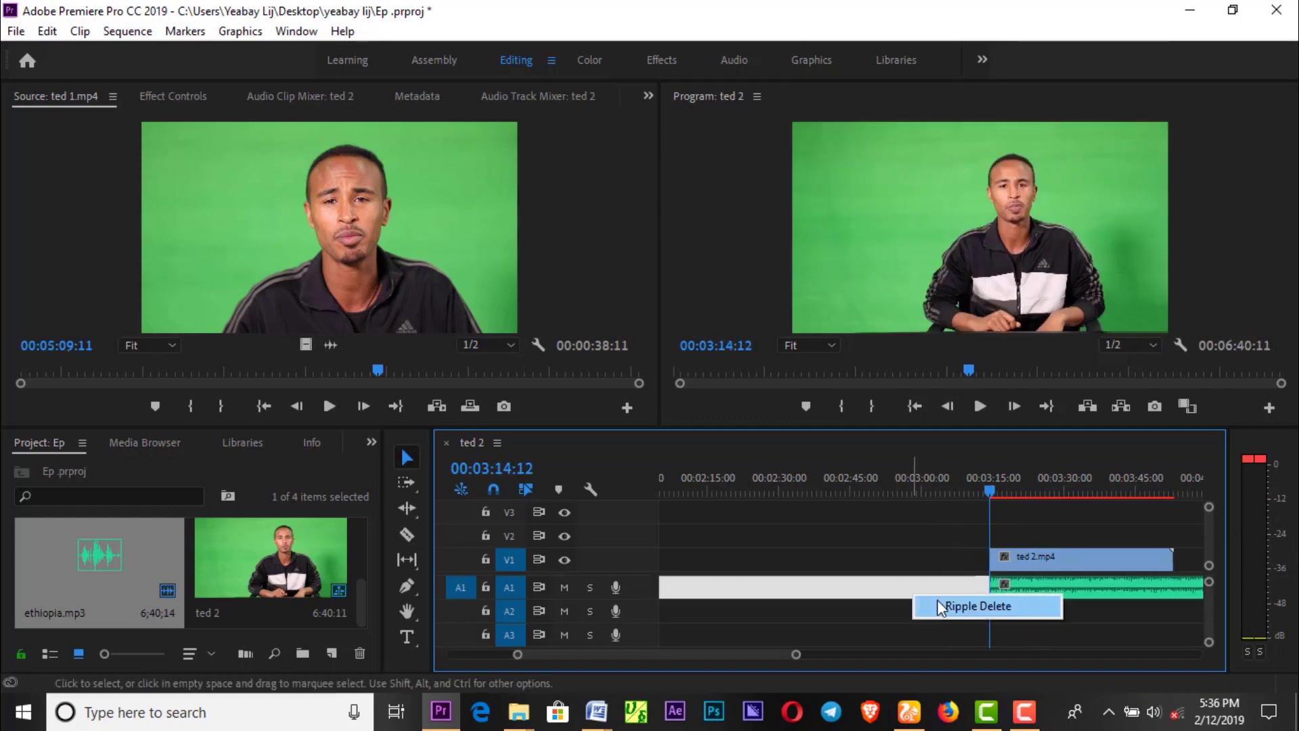
click(936, 604)
key(Home)
key(Down)
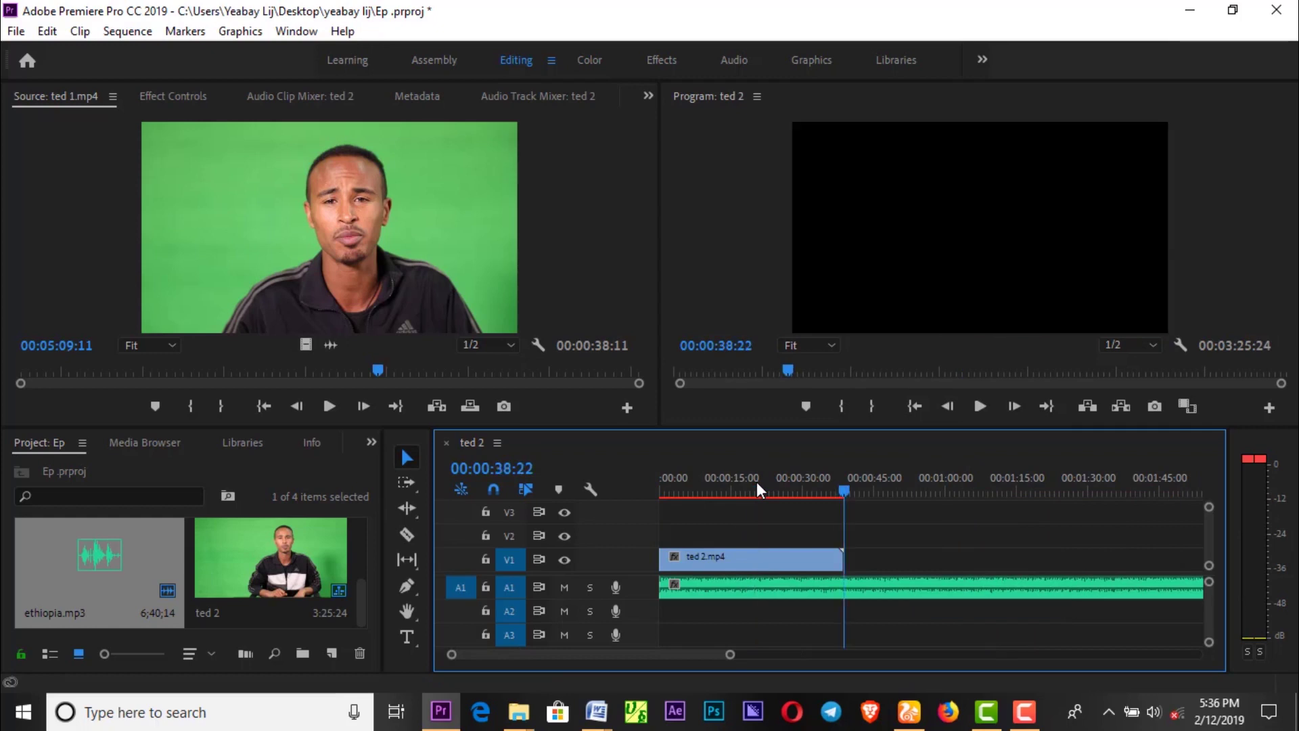
Trim the ethiopia.mp3 audio at the video's 00:00:38:22 end and preview the sequence
key(w)
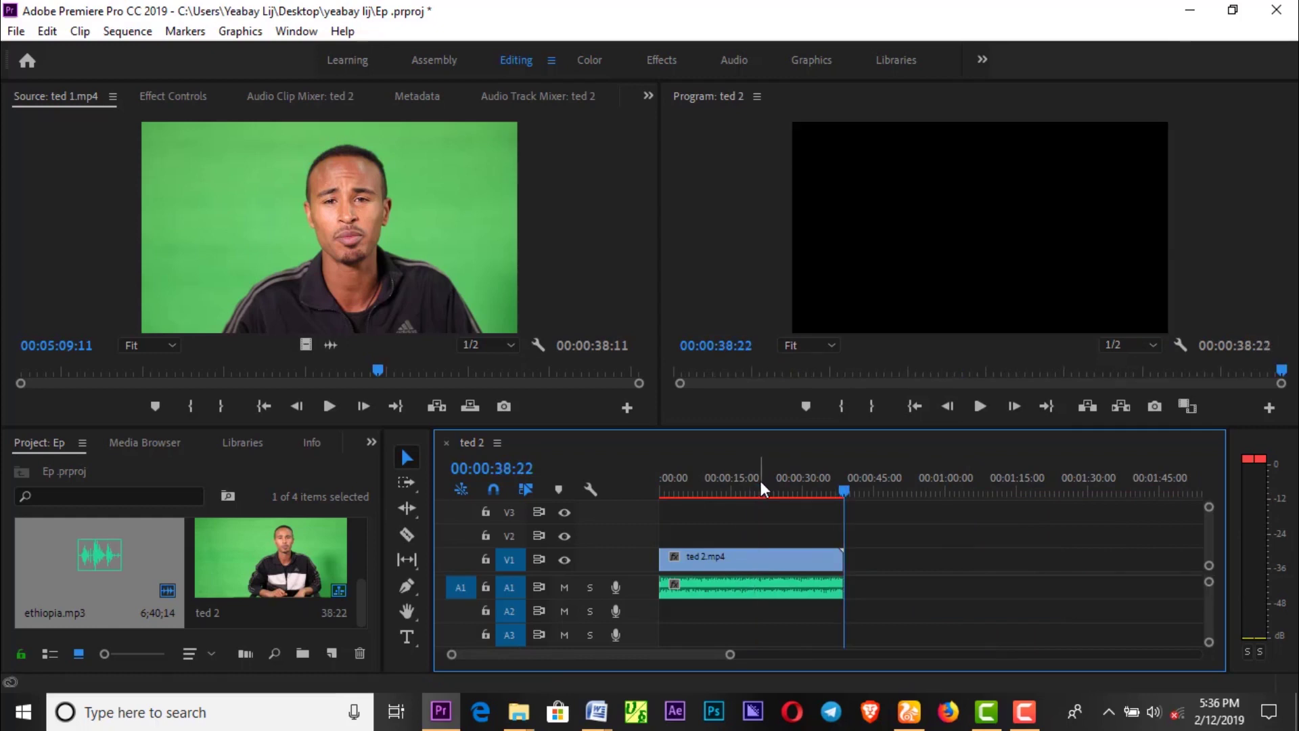
click(772, 482)
drag(769, 477, 724, 485)
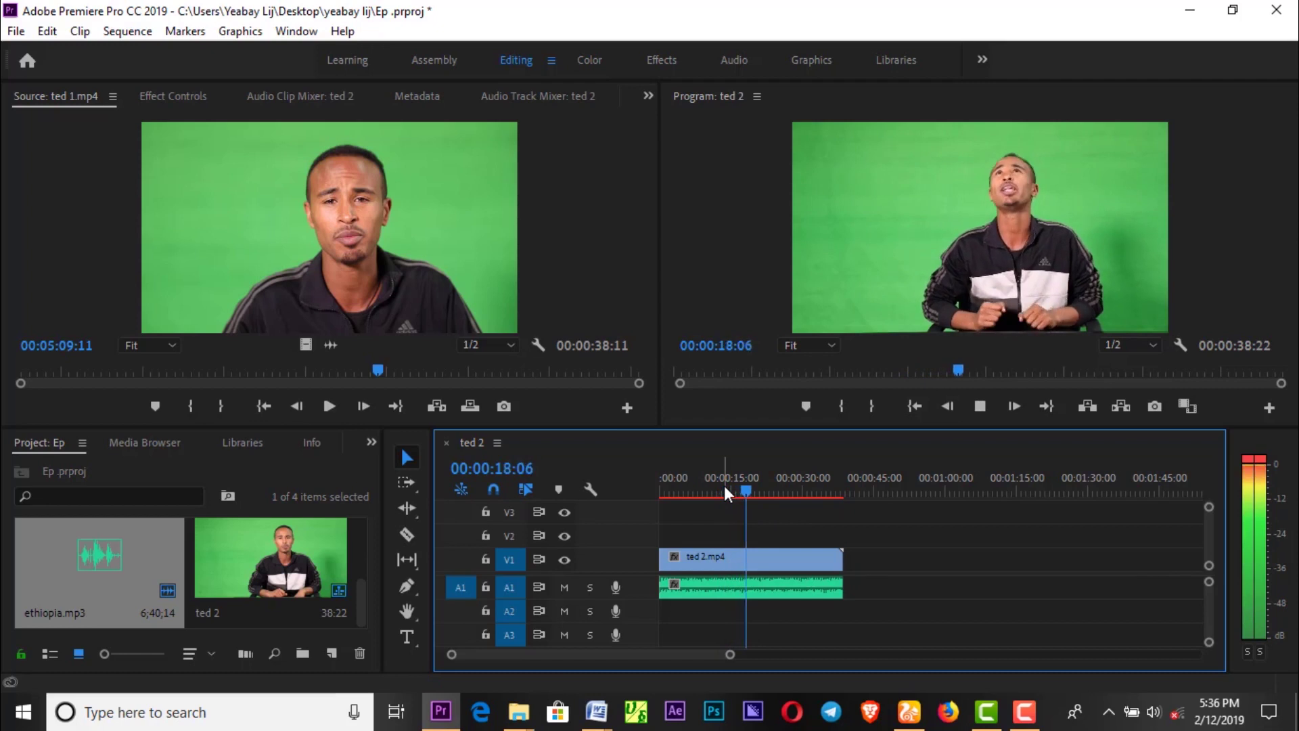
key(space)
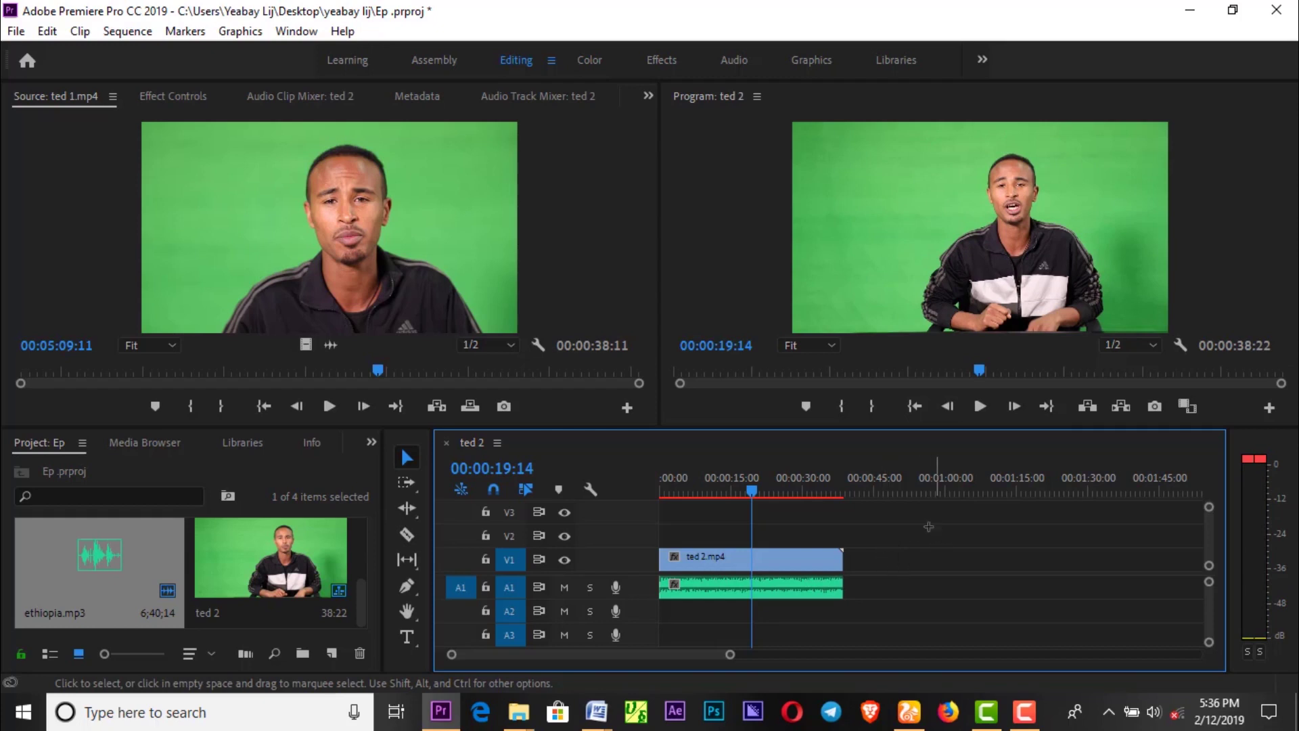
Link ted 2.mp4 with the ethiopia.mp3 audio and test that they move together
drag(936, 522, 807, 607)
right_click(812, 589)
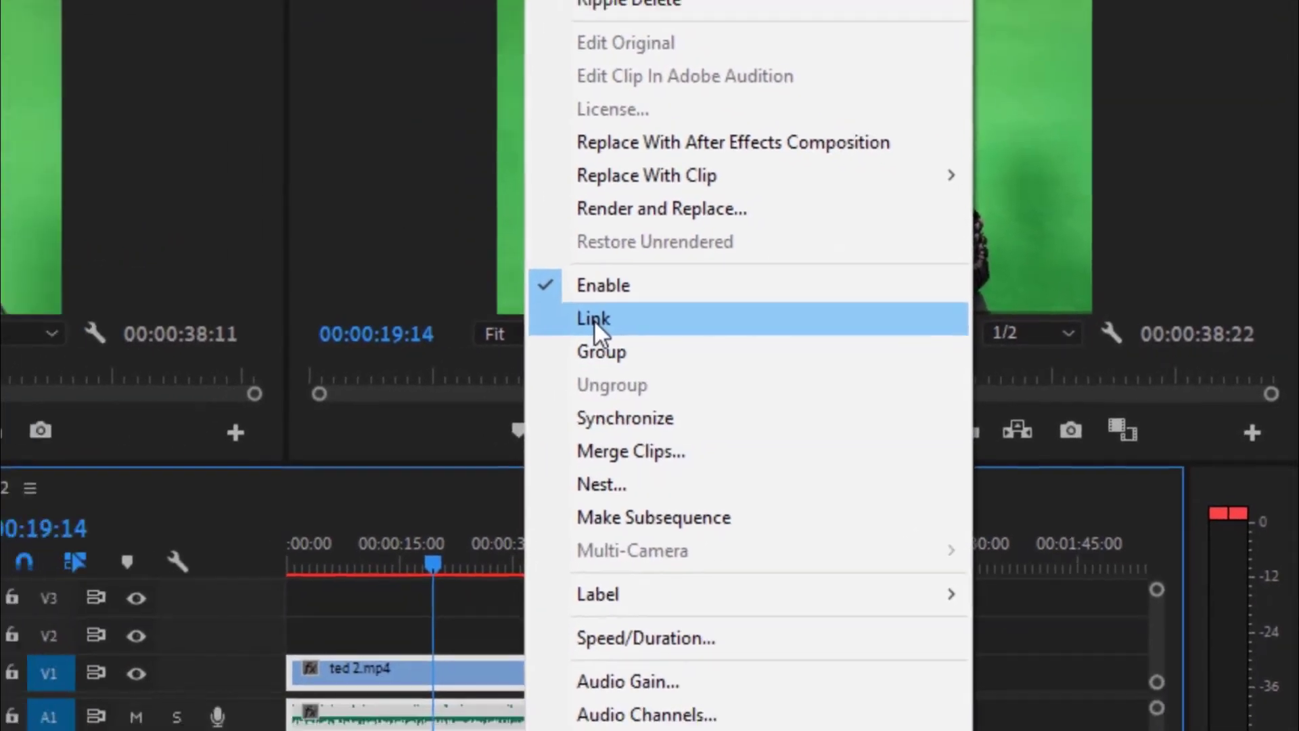
click(521, 315)
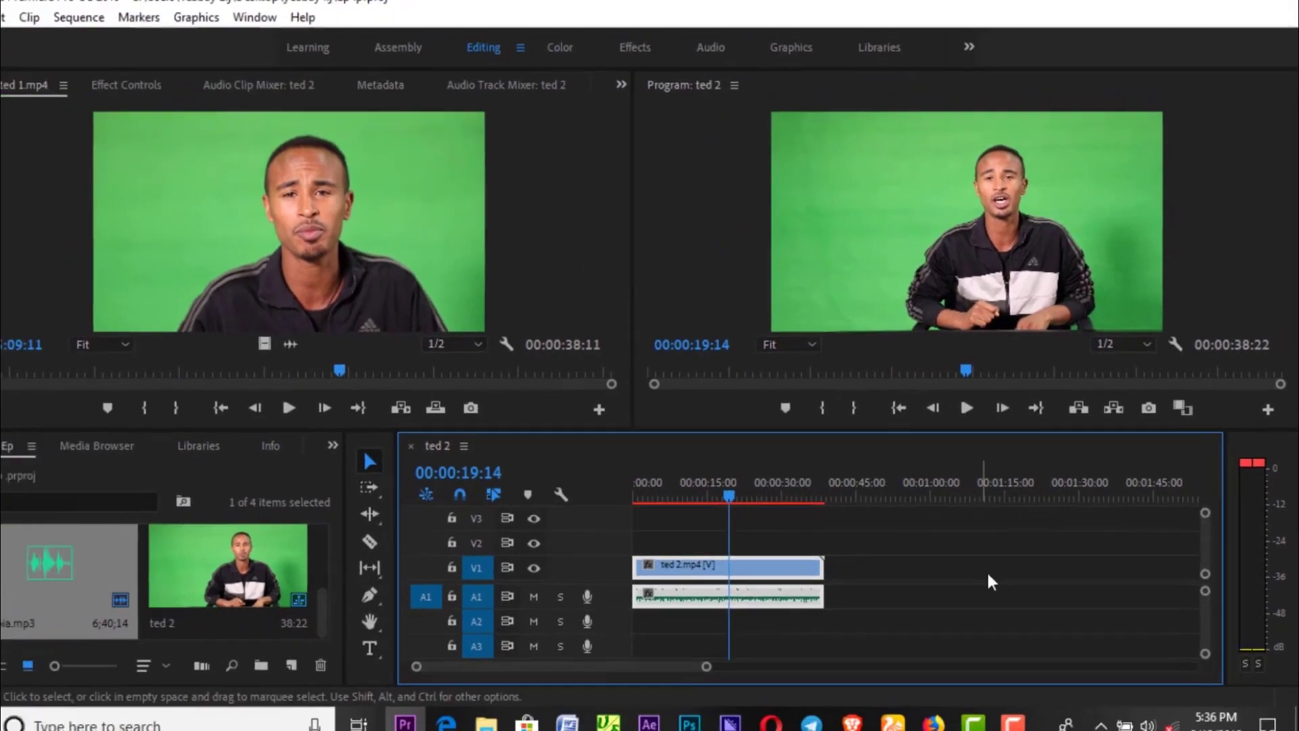
click(836, 532)
click(766, 573)
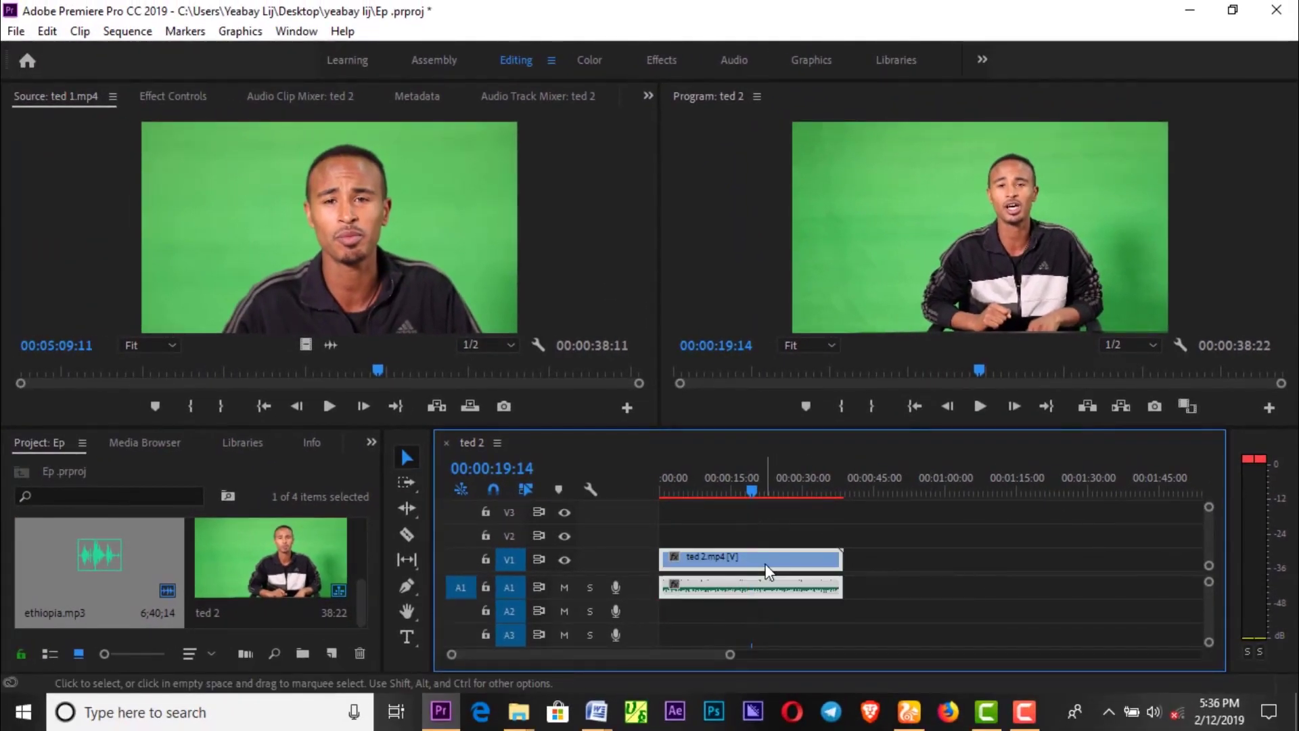
drag(723, 563, 908, 563)
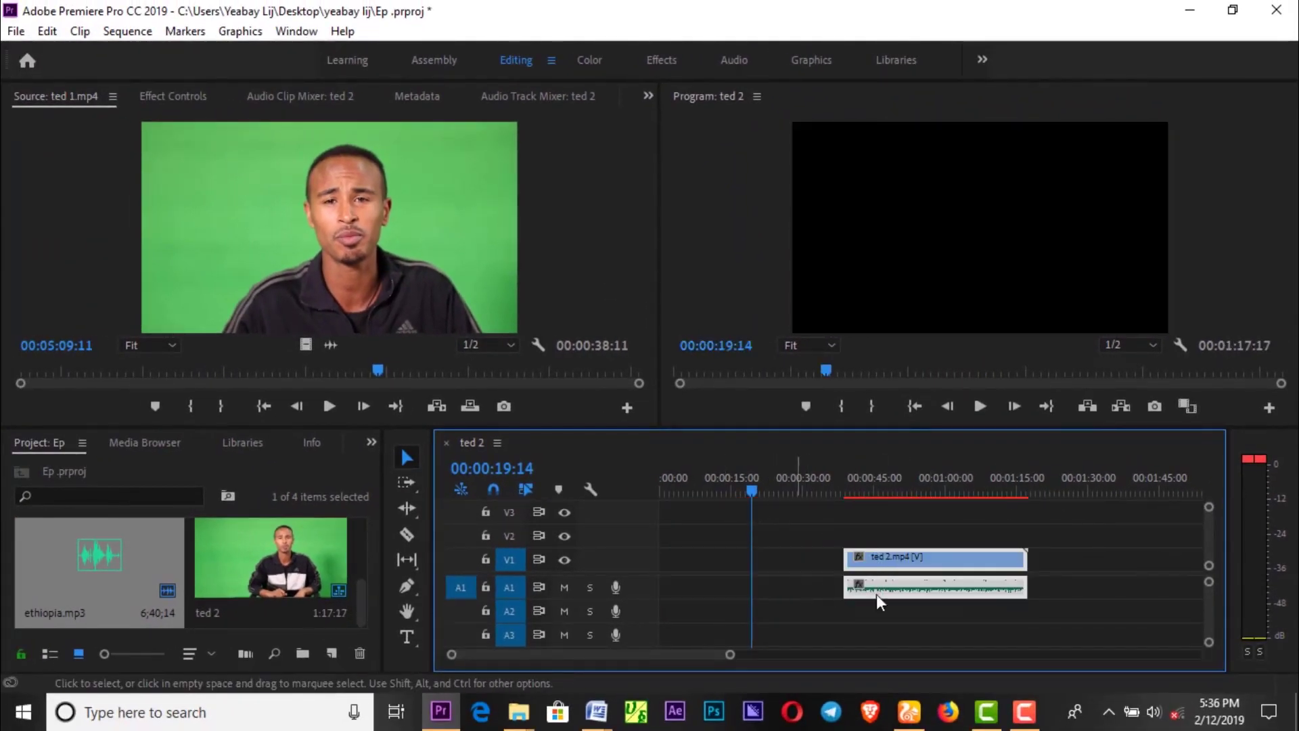
mouse_move(979, 589)
mouse_down()
mouse_move(794, 589)
mouse_move(759, 568)
mouse_up()
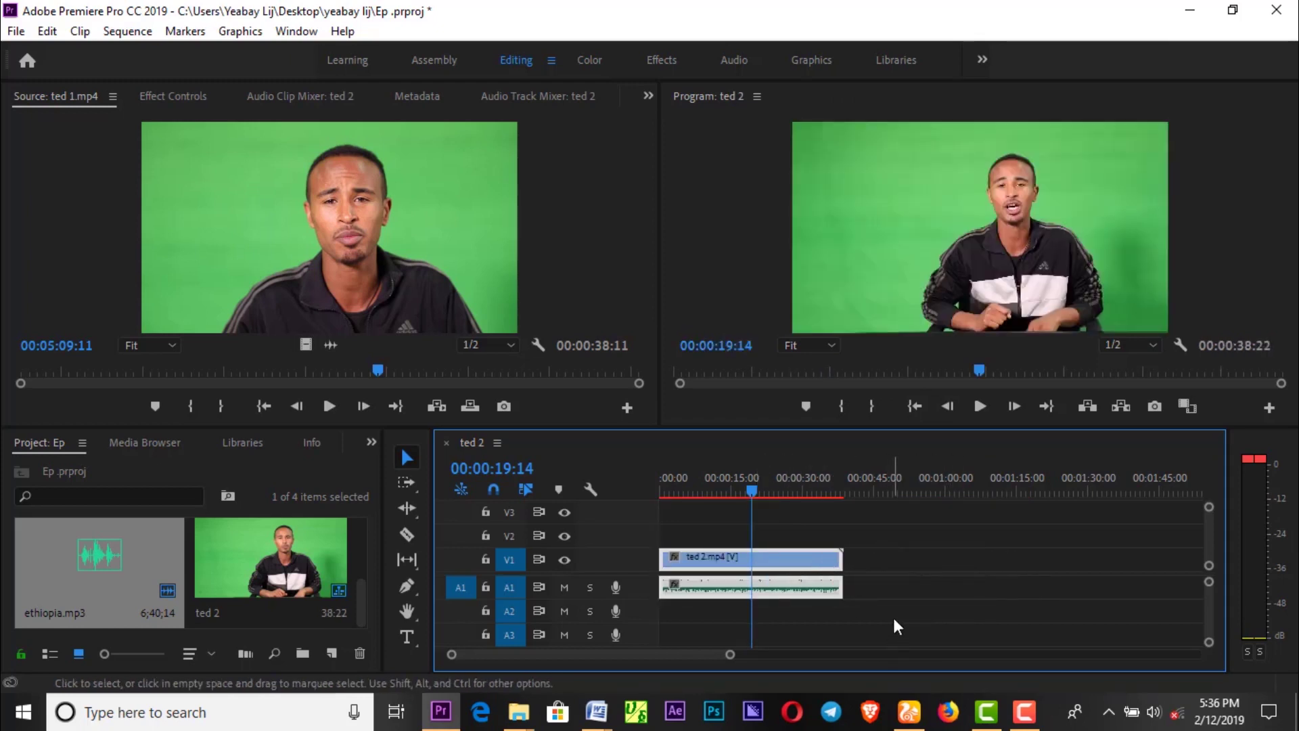
click(781, 563)
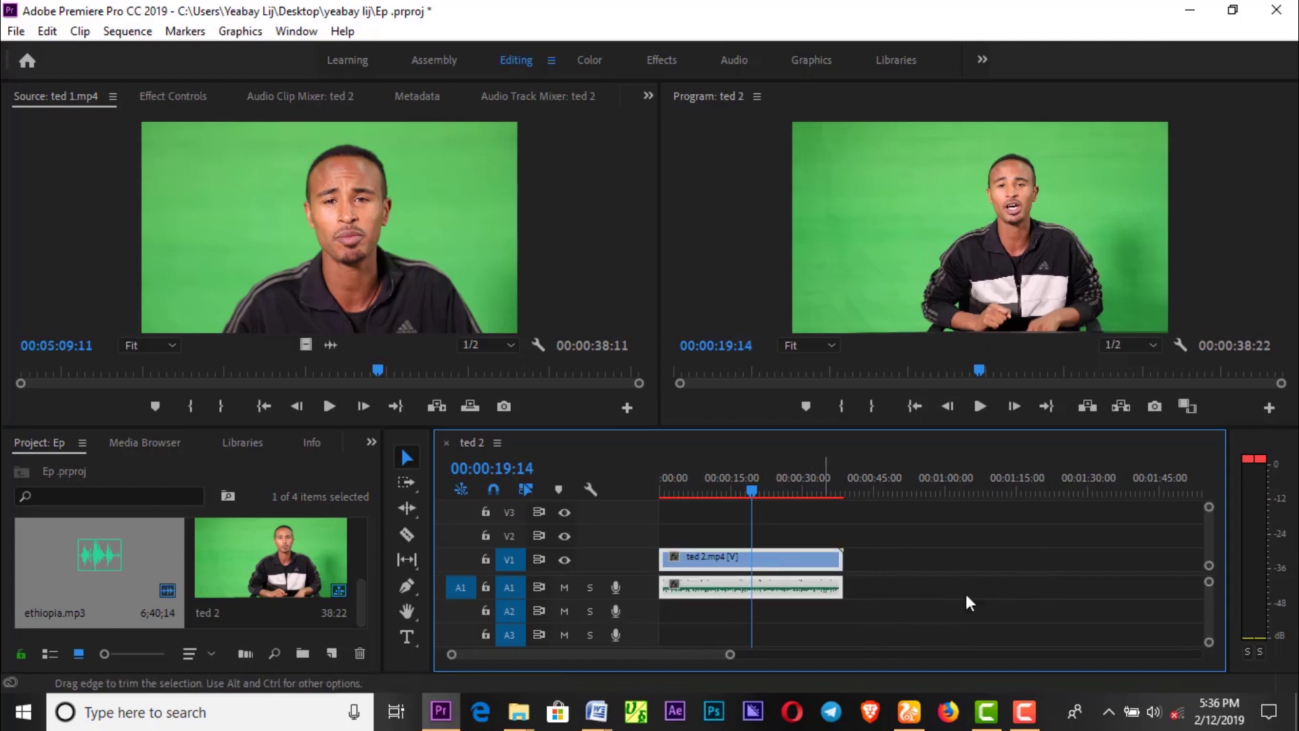
Unlink the ted 2.mp4 video from its audio with Ctrl+L, then reselect both clips
right_click(789, 561)
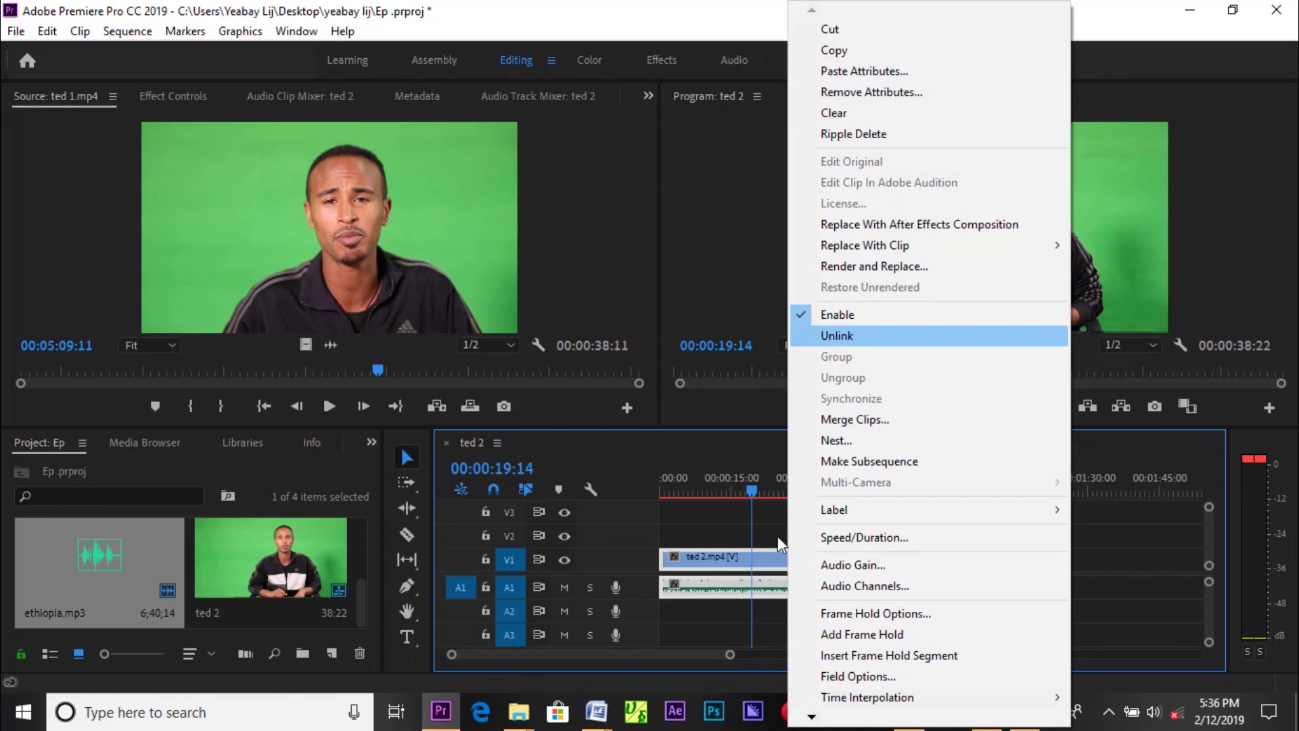
click(740, 583)
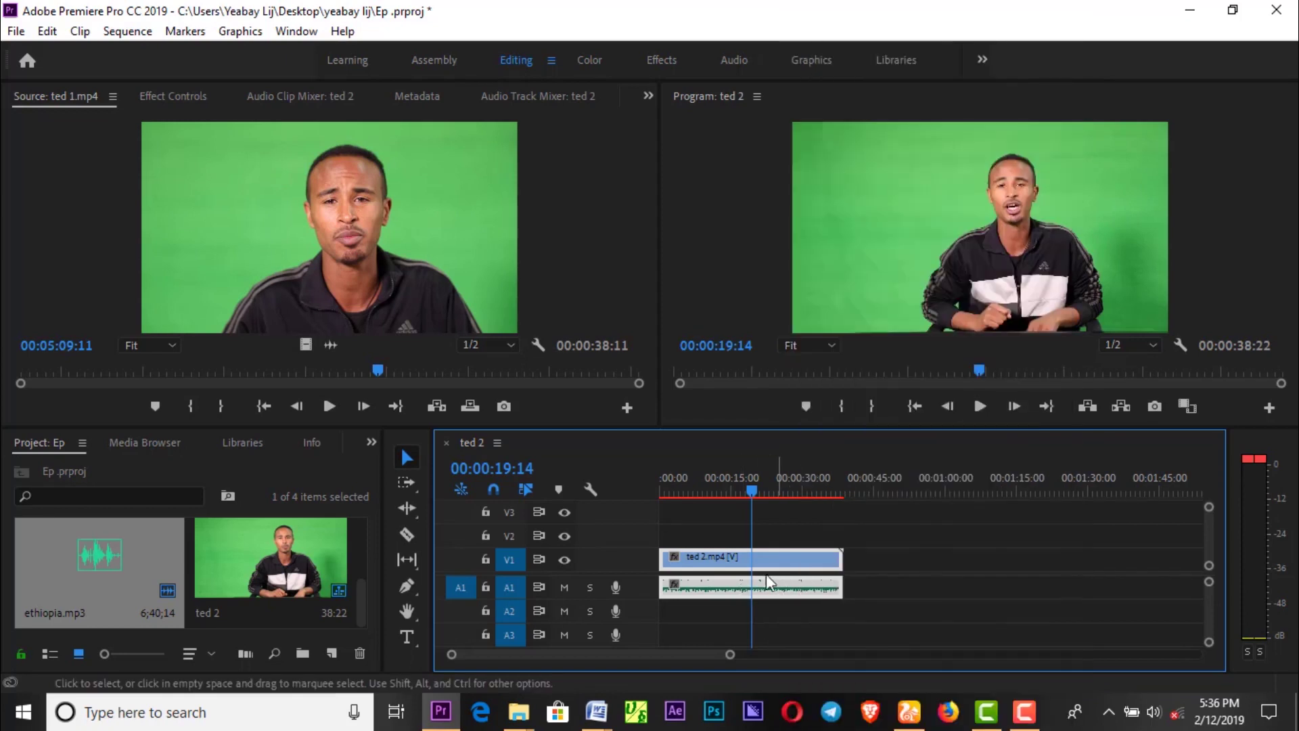
mouse_move(770, 557)
mouse_down()
mouse_move(918, 569)
mouse_move(761, 568)
mouse_up()
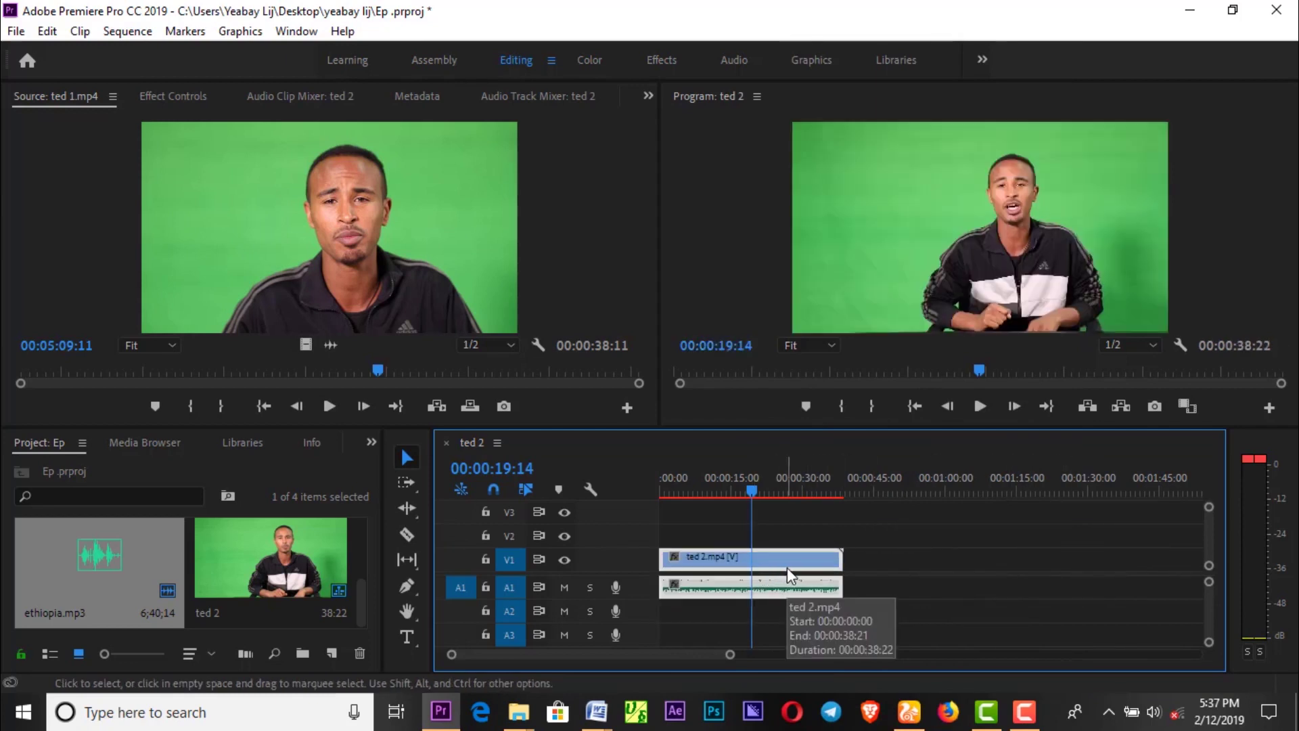
click(935, 592)
click(798, 553)
key(ctrl+l)
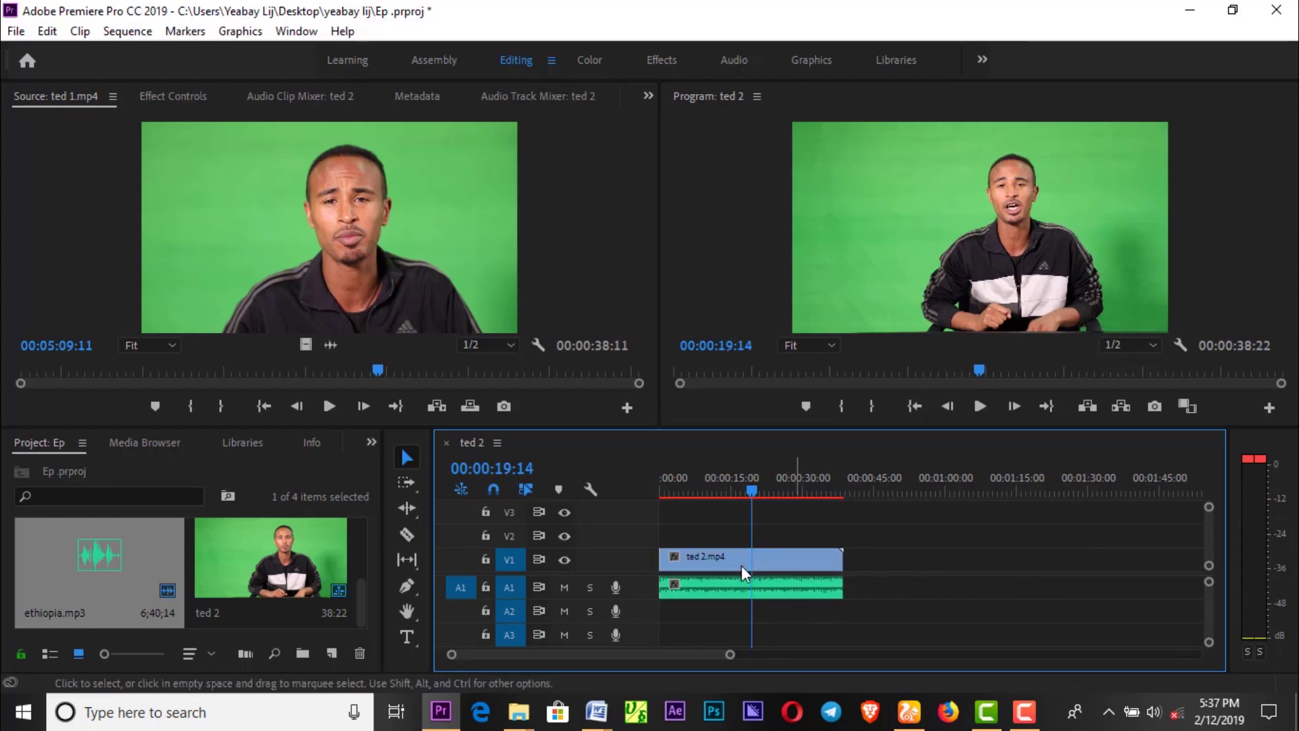
drag(927, 527, 793, 607)
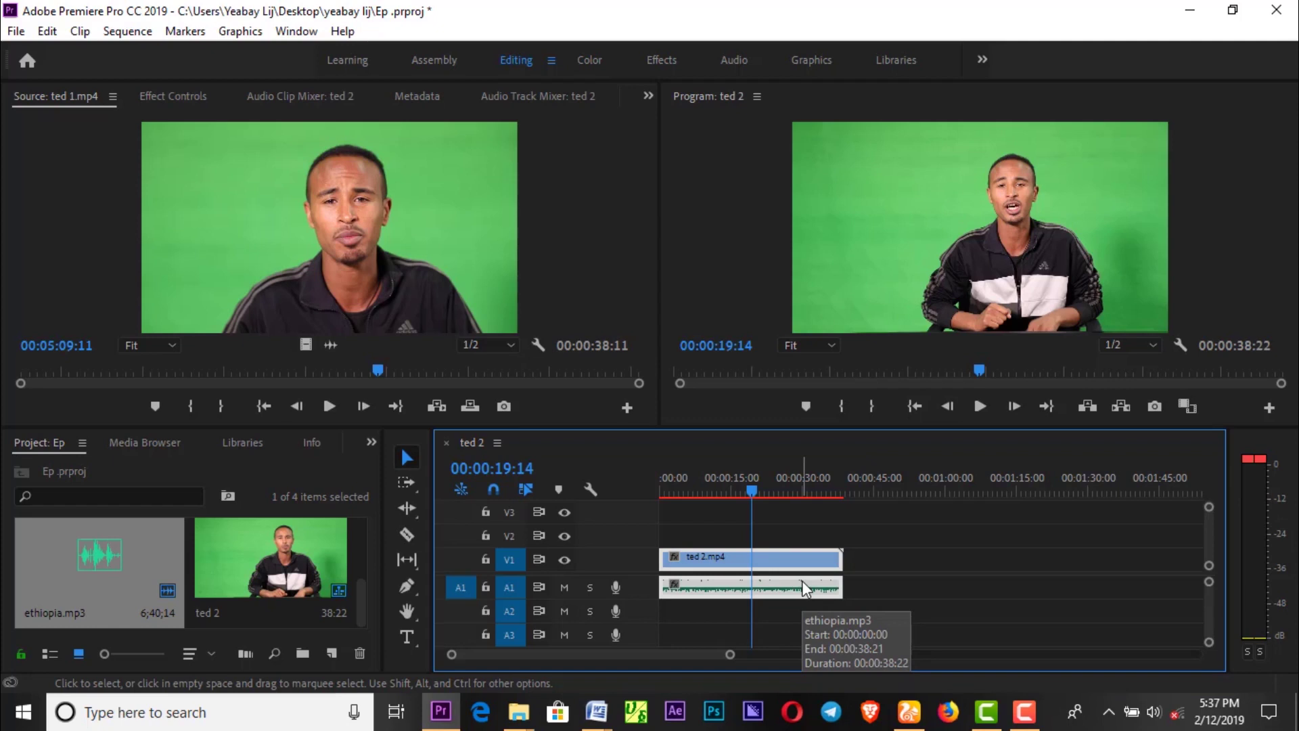
click(879, 588)
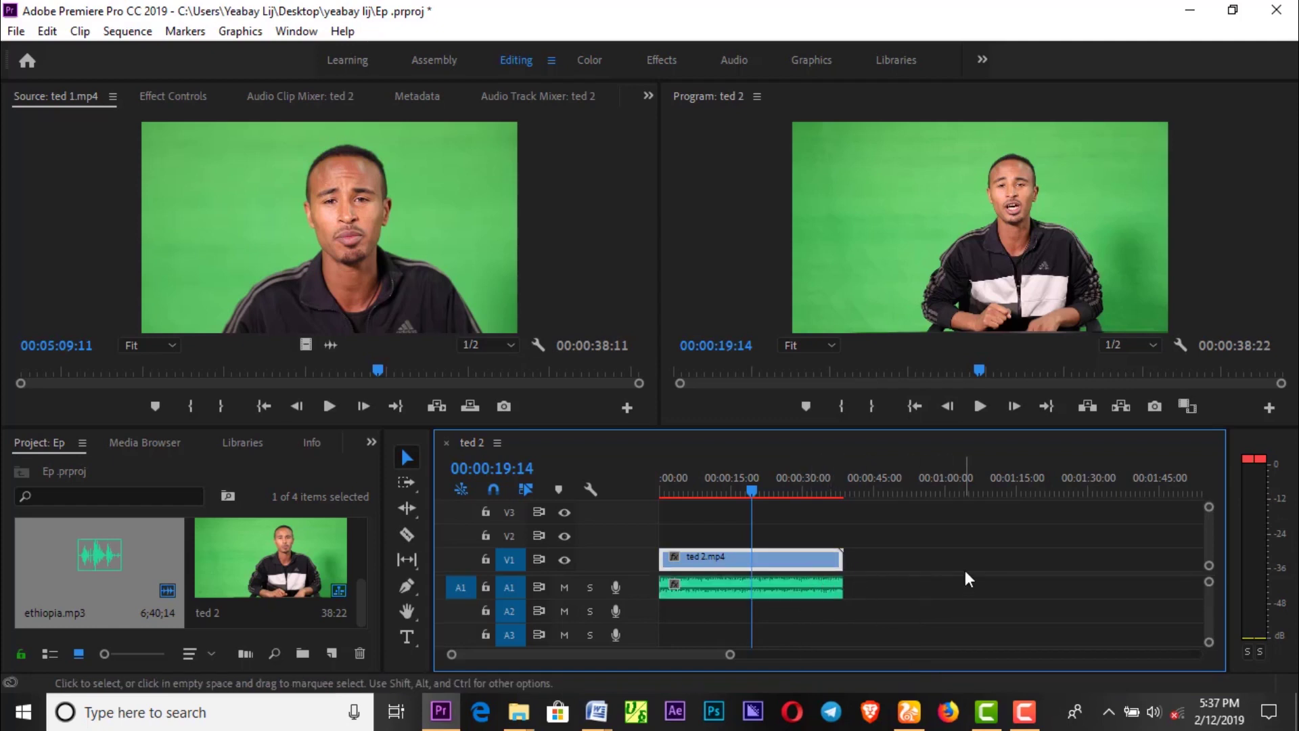
drag(923, 546, 766, 607)
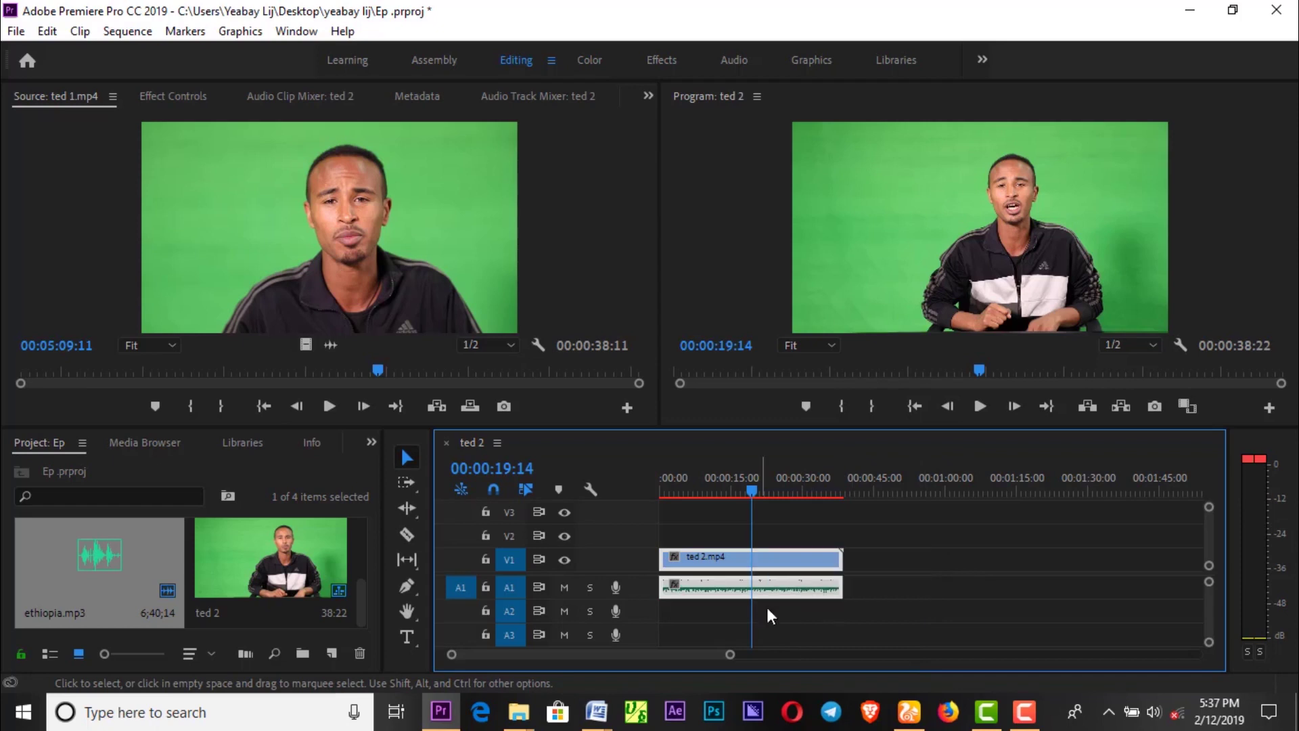
Link video and audio, then mark In and Out points in the Source Monitor for an 11:13 section
right_click(794, 586)
click(832, 333)
double_click(782, 555)
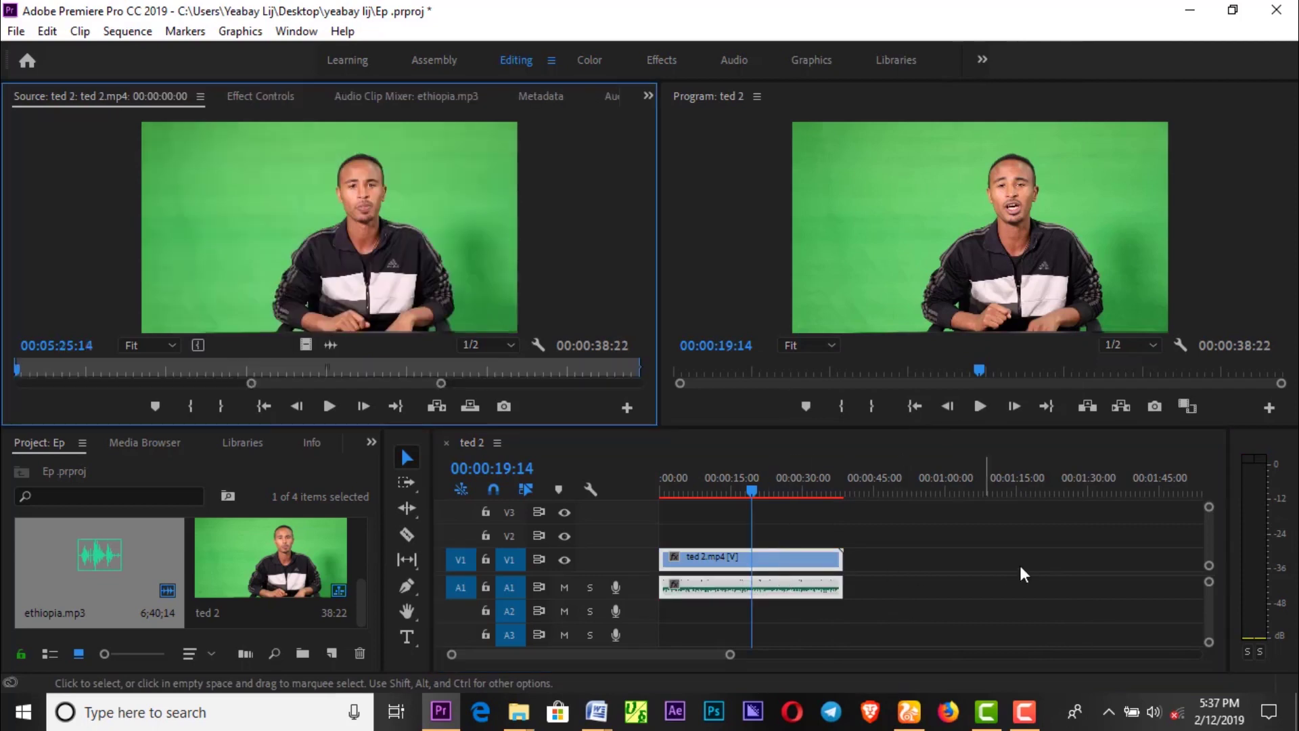
mouse_move(180, 367)
mouse_down()
mouse_move(513, 368)
mouse_move(444, 364)
mouse_up()
key(i)
key(o)
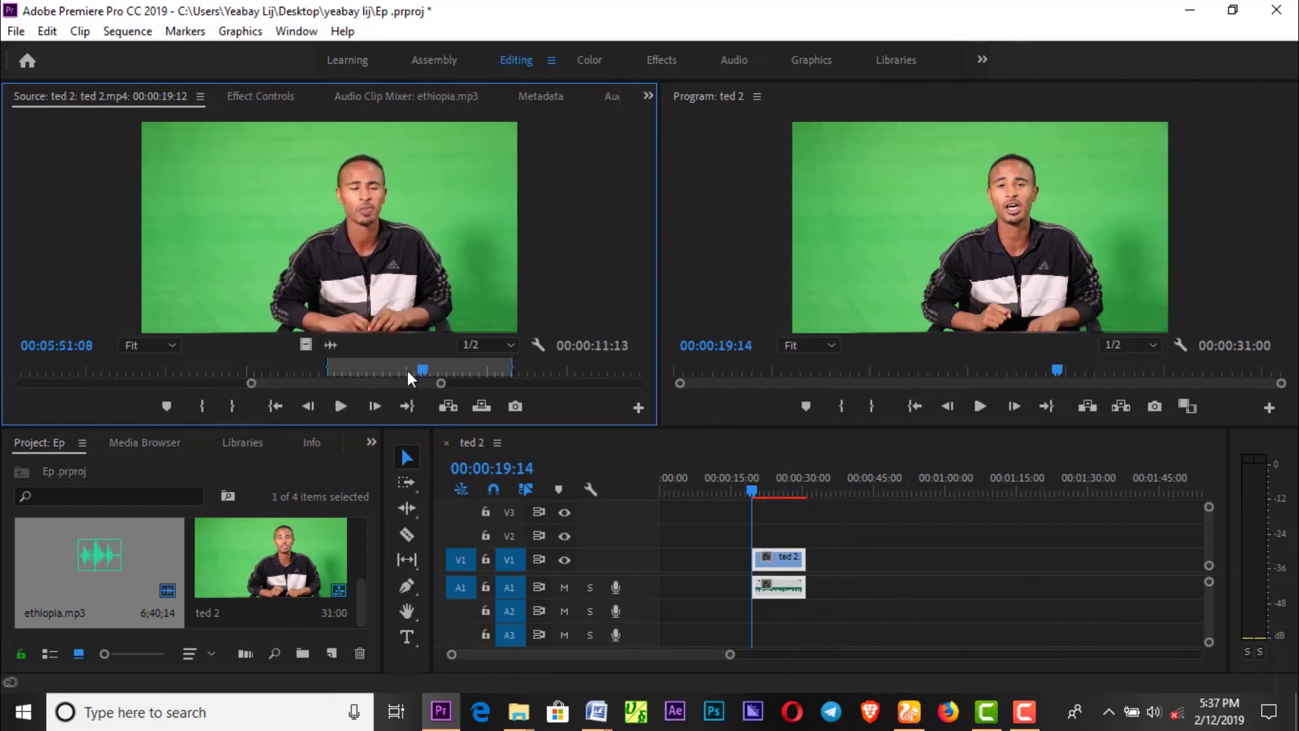
click(825, 575)
Undo the trim twice to restore the full 00:00:38:22 ted 2 clip
click(252, 575)
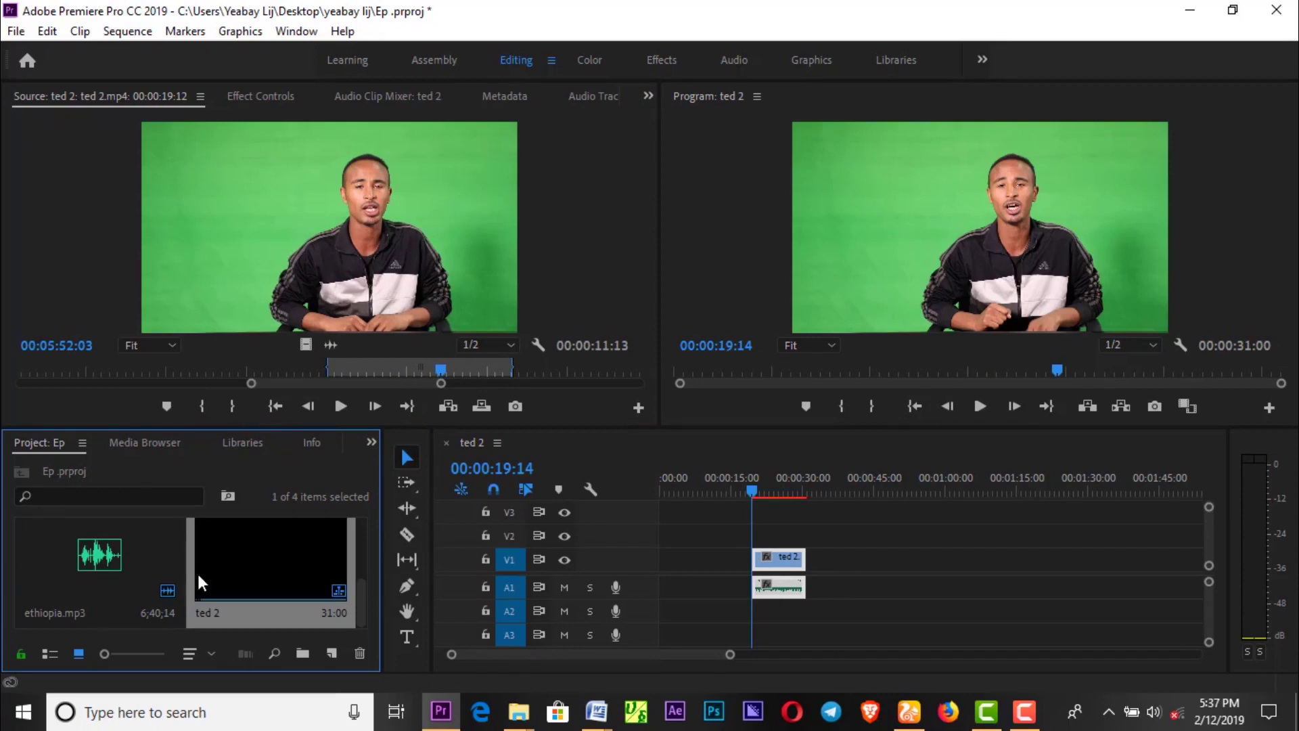
click(781, 492)
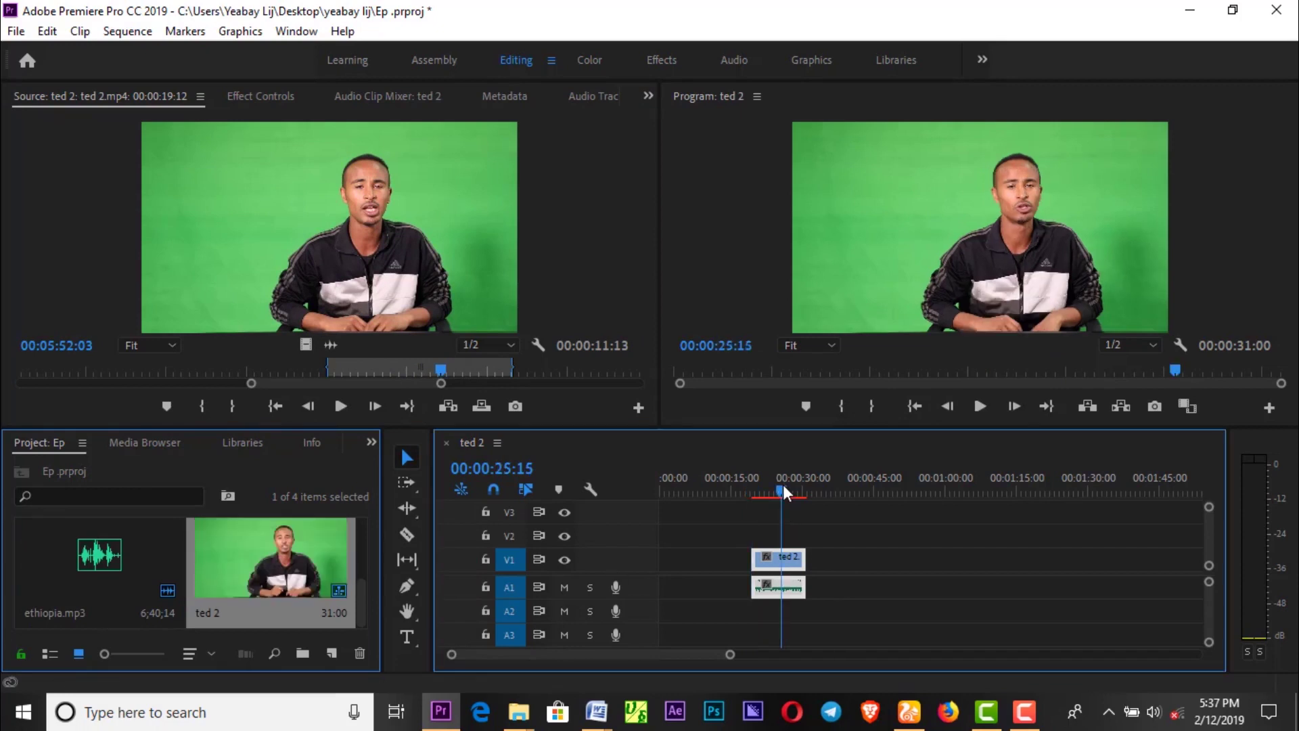
key(ctrl+z)
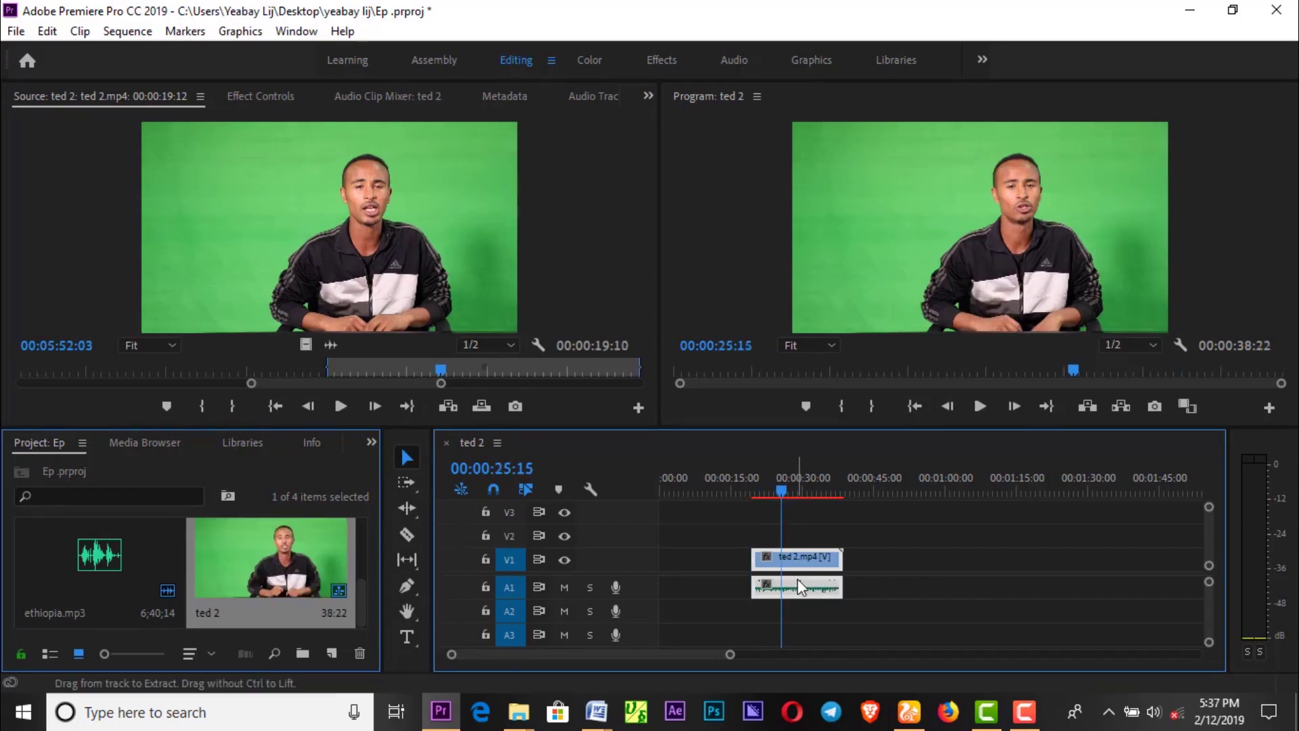
key(ctrl+z)
click(747, 492)
drag(748, 489, 761, 489)
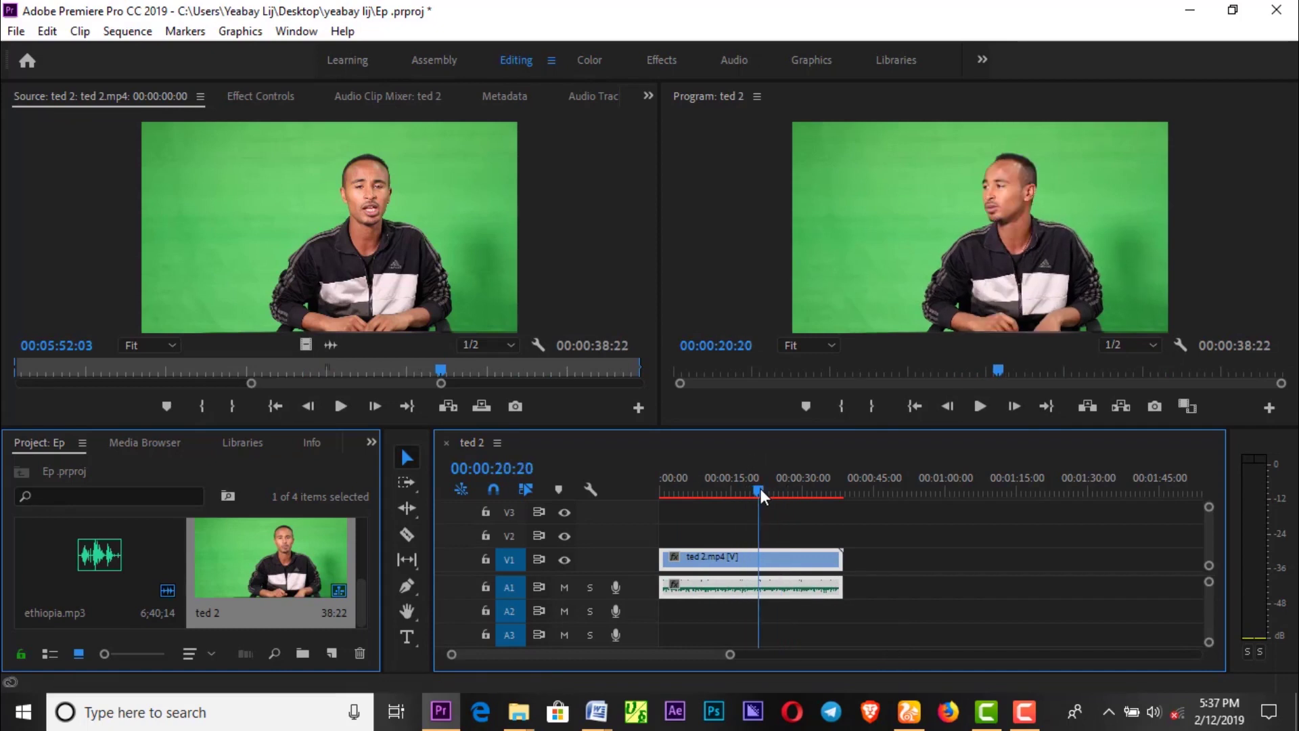
Check the video and A1 audio are unlinked by selecting the audio clip on its own
click(920, 616)
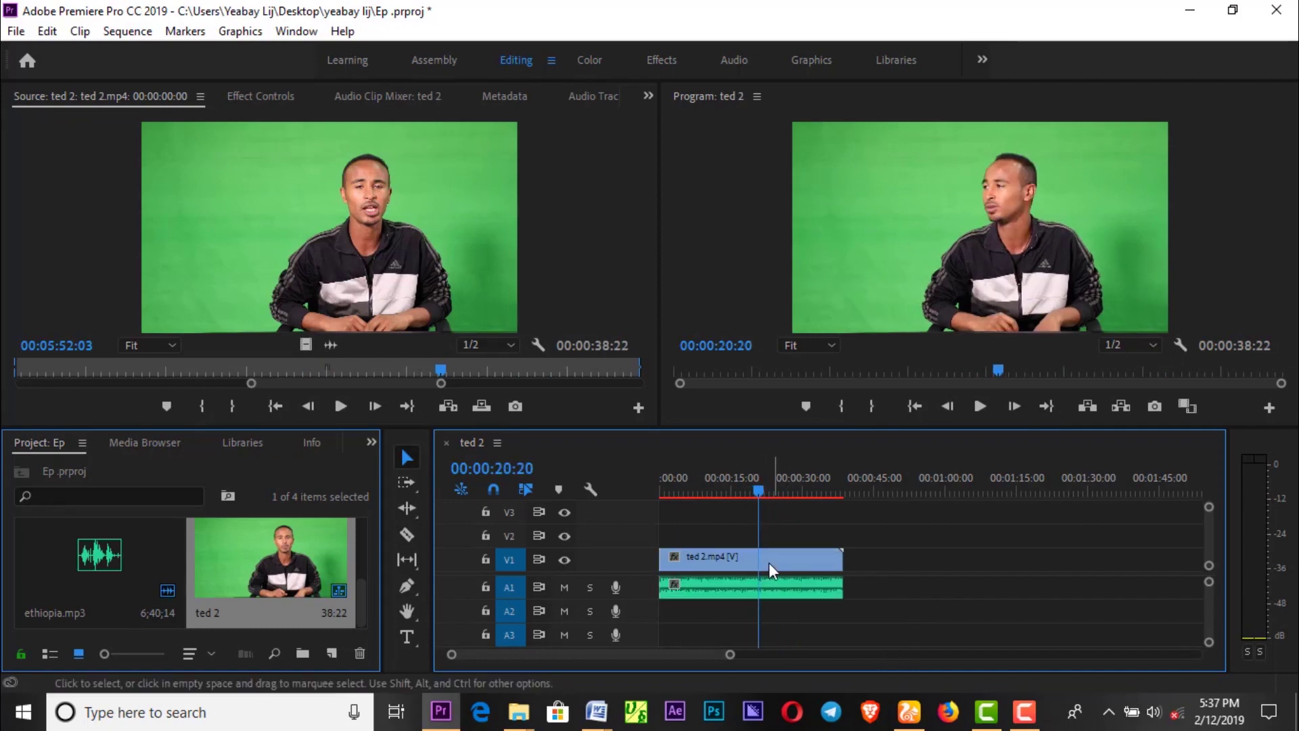
click(748, 560)
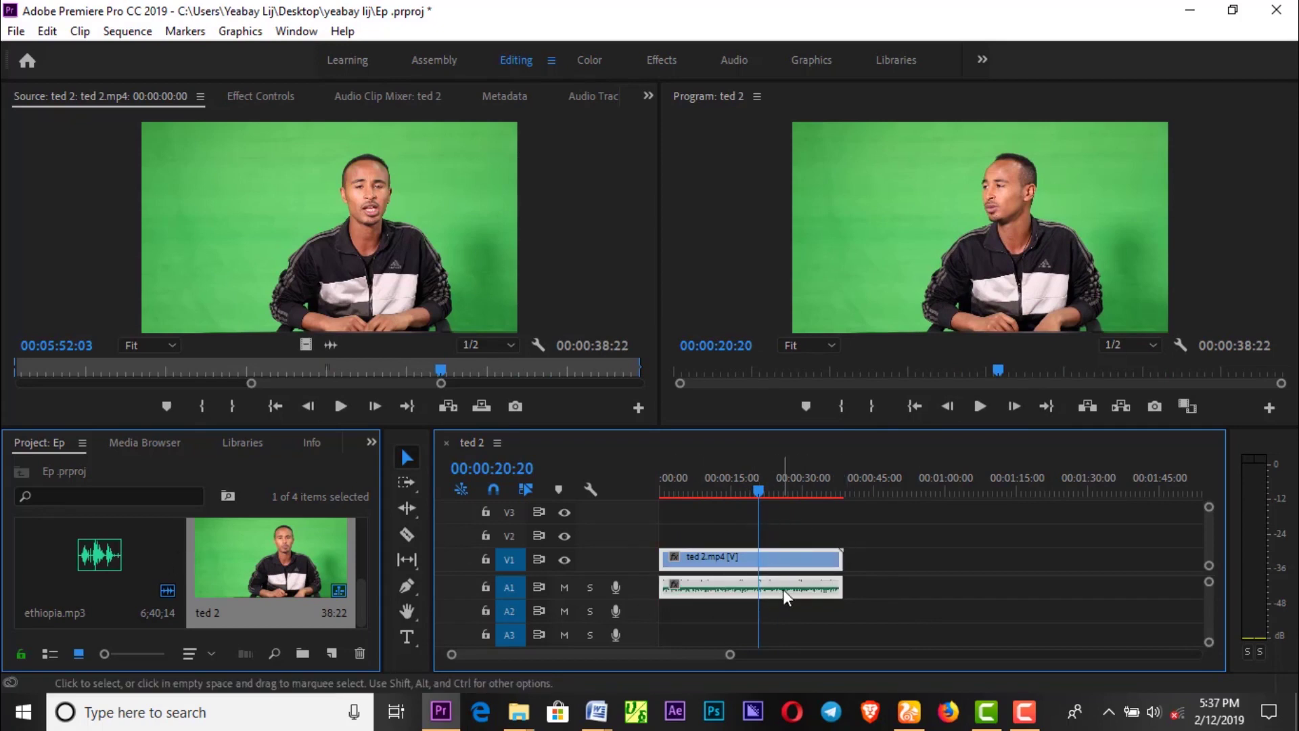
click(892, 602)
click(784, 586)
click(784, 562)
click(816, 595)
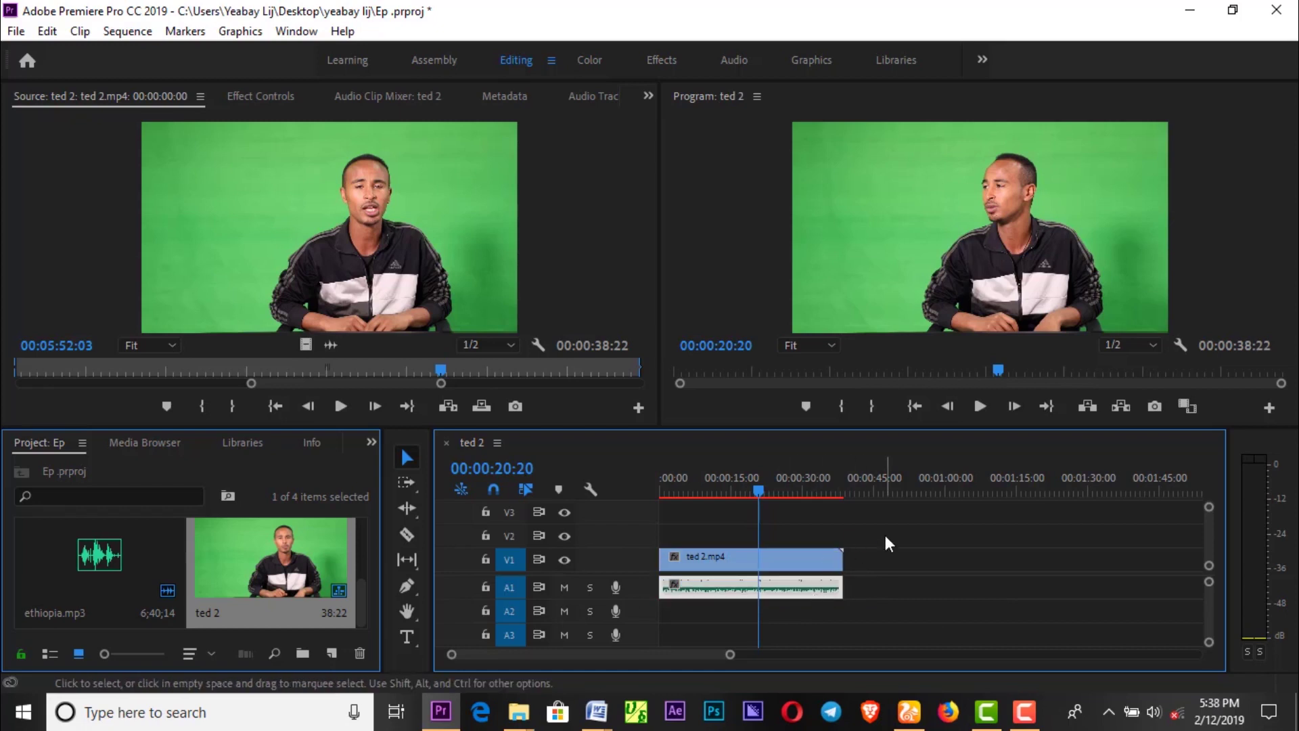
Maximize the project bin to browse the ted 2.mp4 and ethiopia.mp3 items, then restore the layout
click(240, 580)
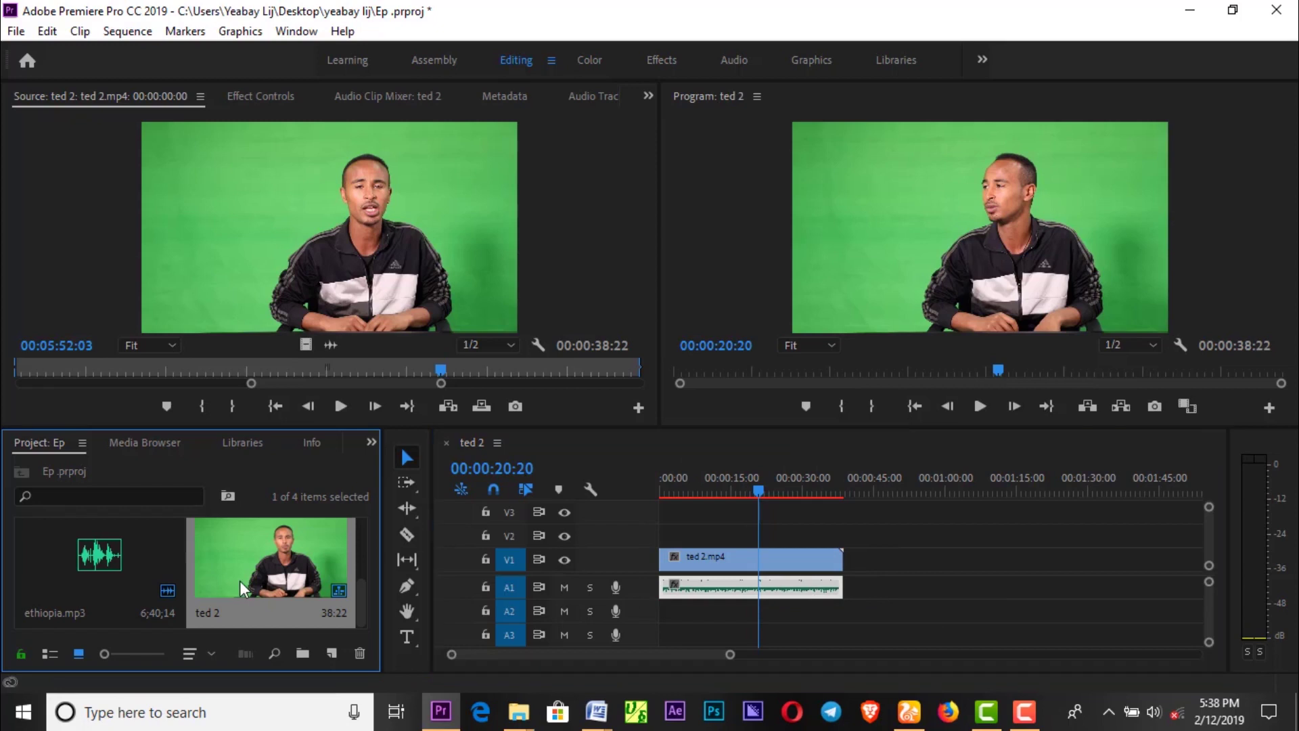
key(grave)
click(679, 460)
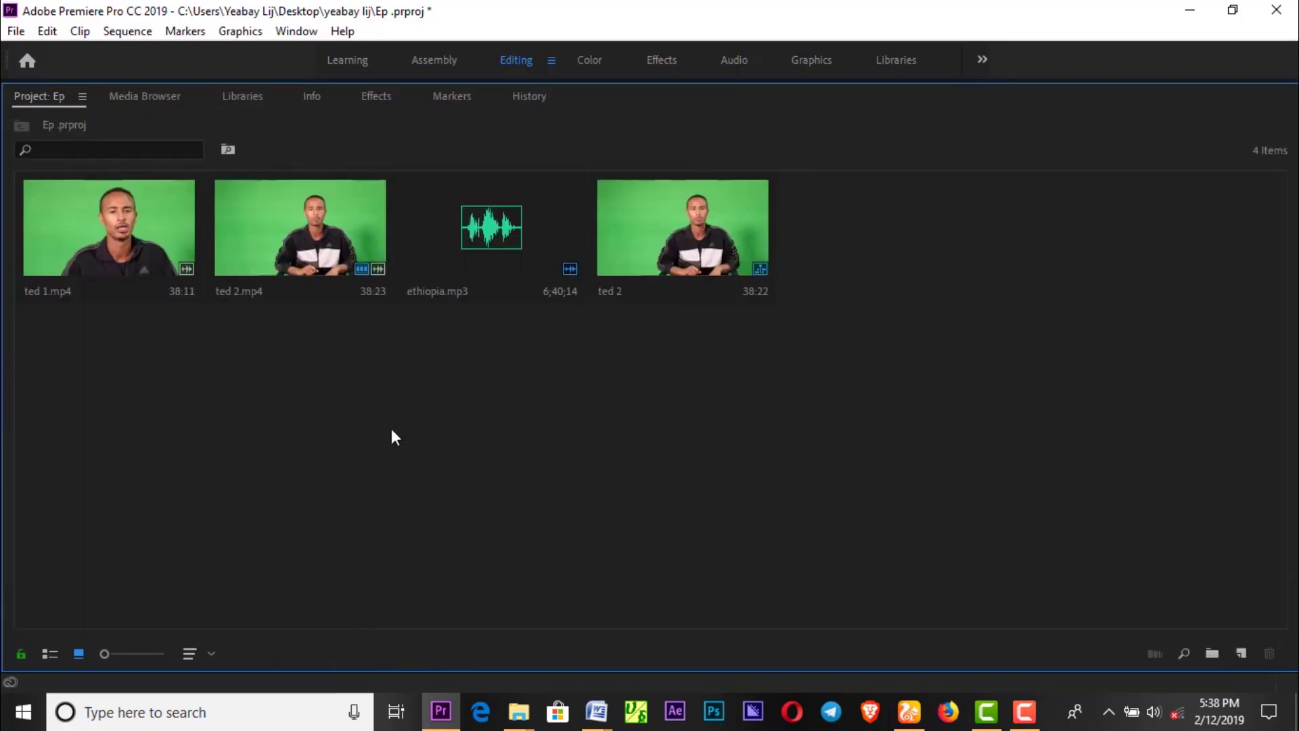
click(492, 237)
key(Left)
key(Right)
key(Left)
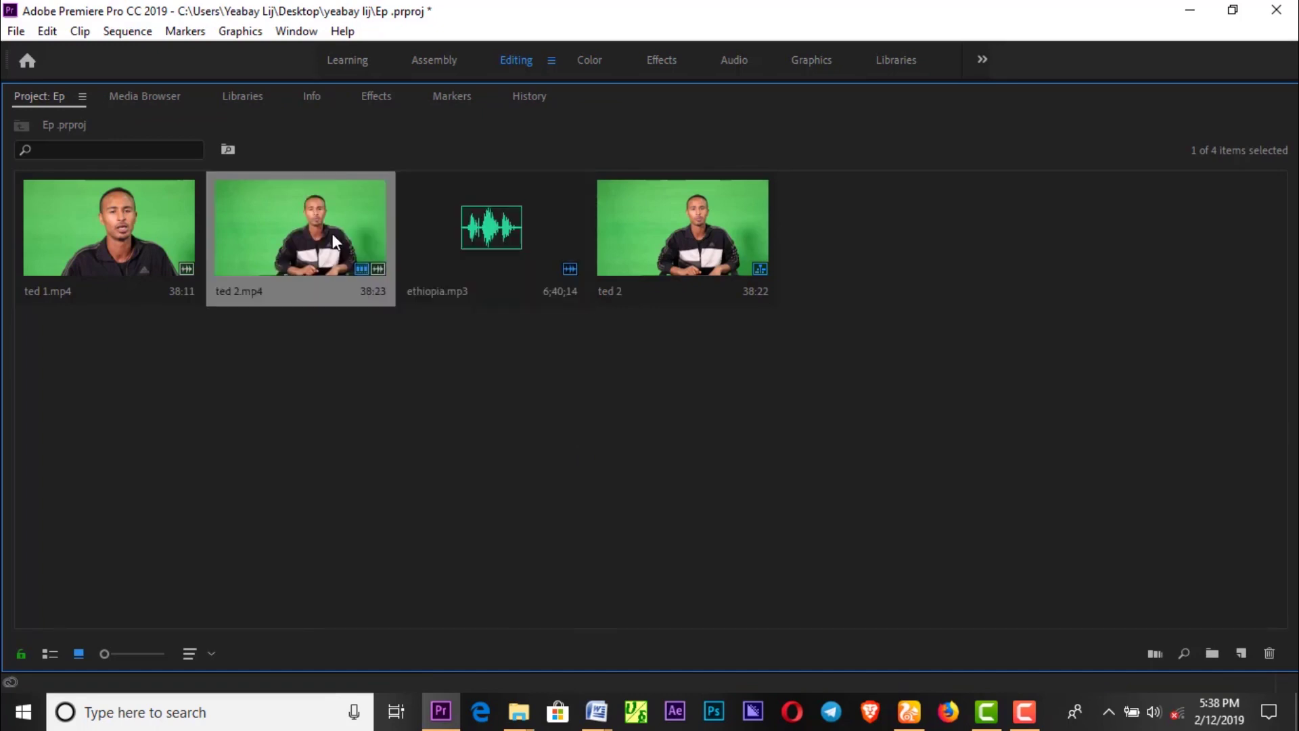
key(Right)
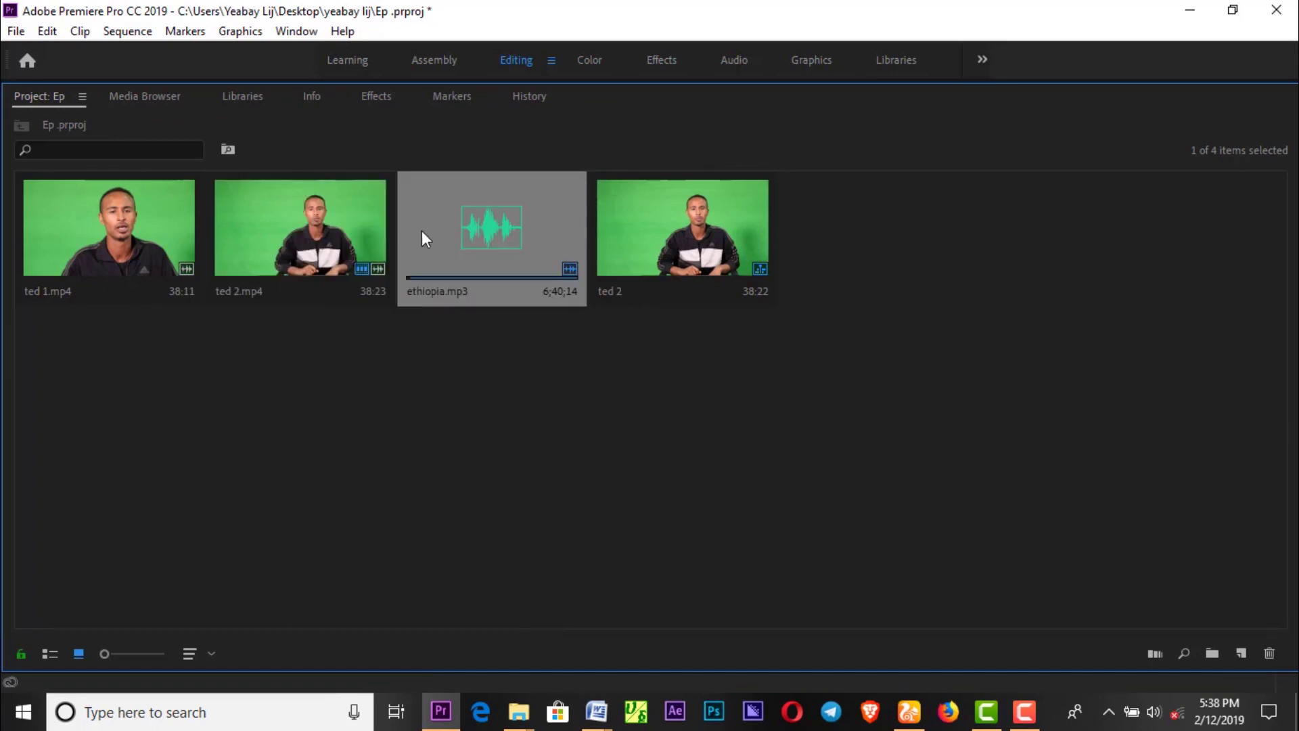
key(Left)
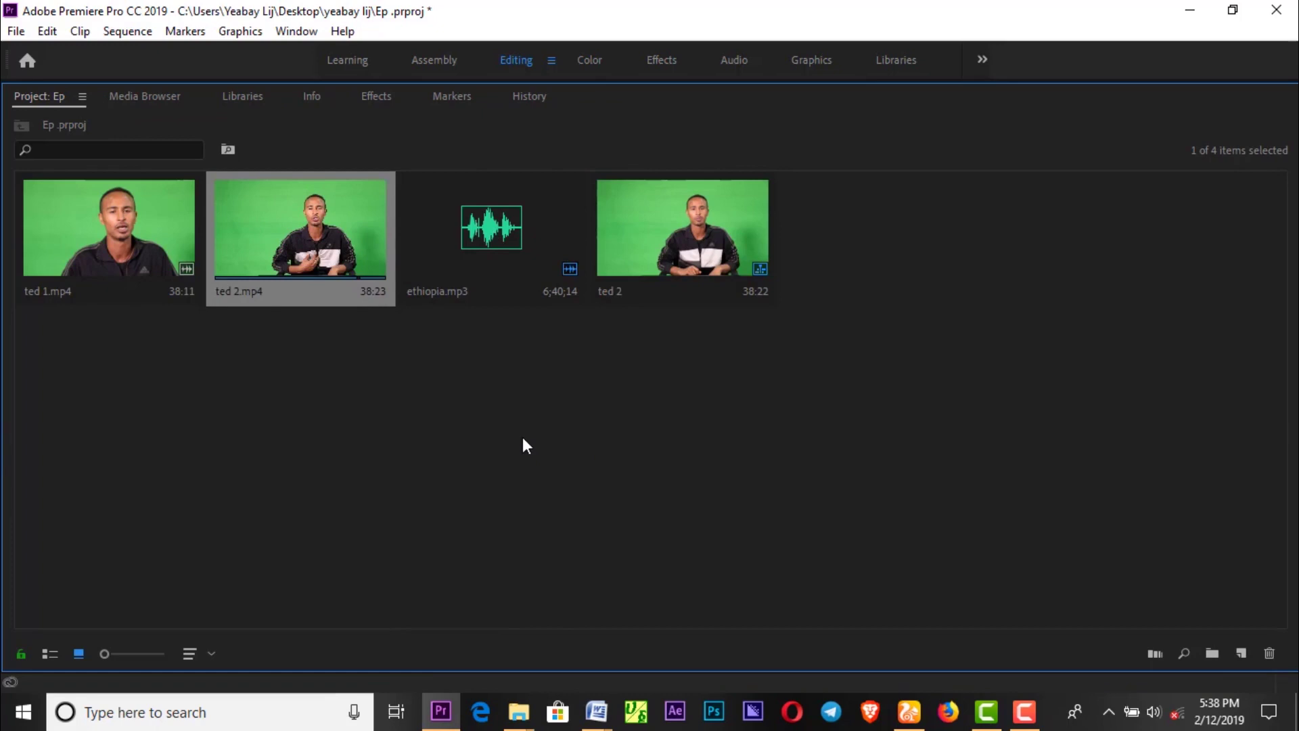
key(grave)
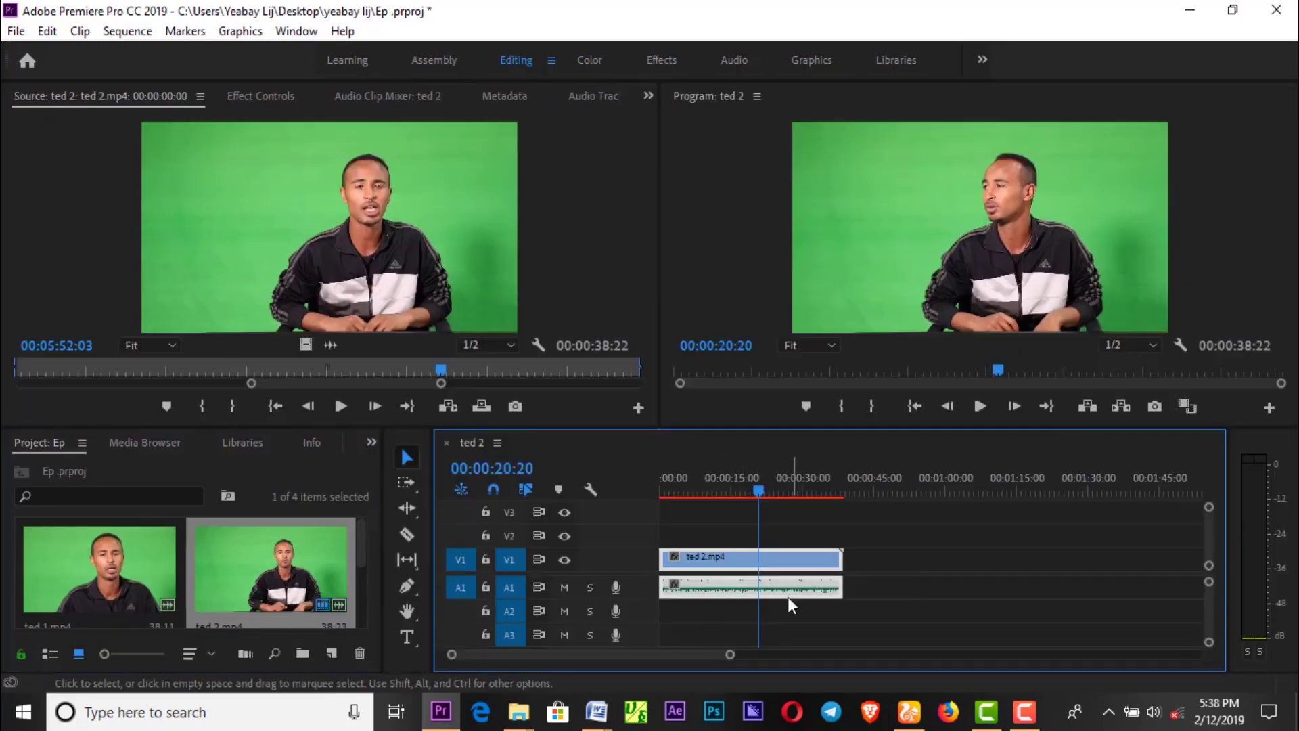
Merge the selected timeline clips into a new clip named 'yeabay lij'
right_click(720, 583)
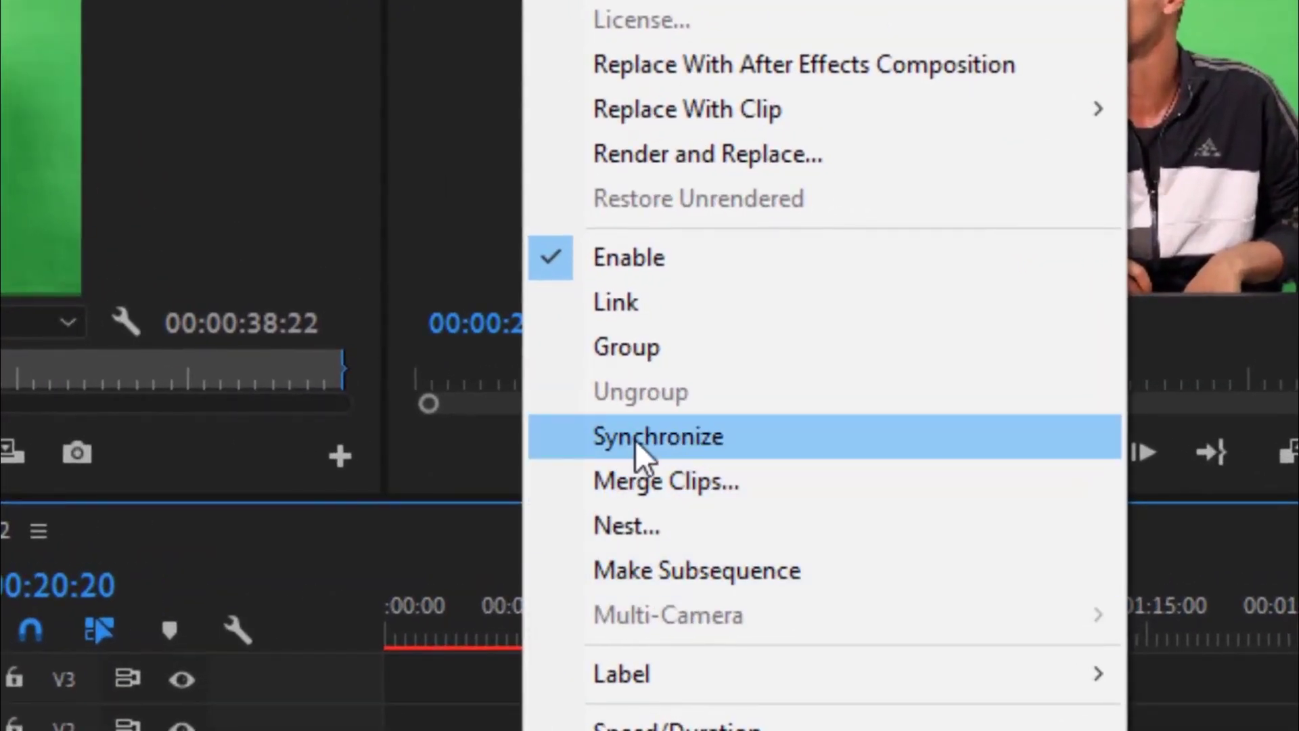
click(701, 493)
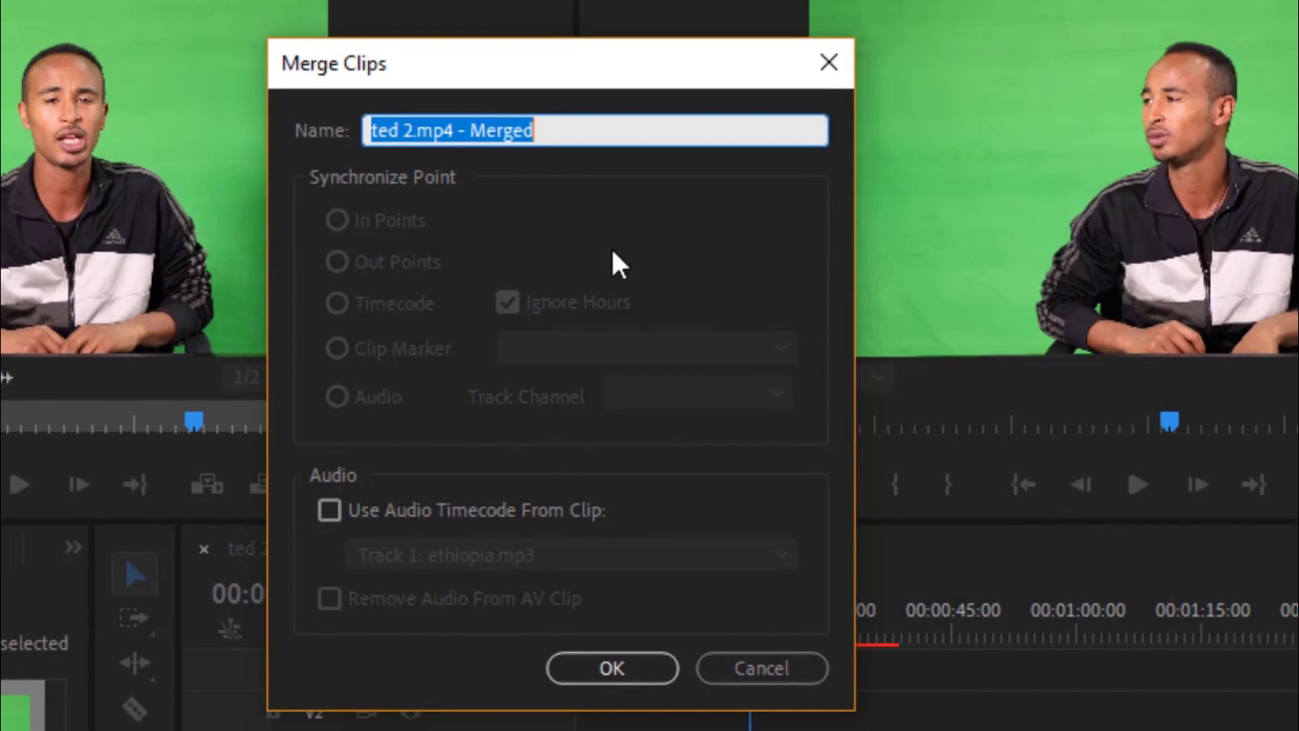
text(yeabay lij)
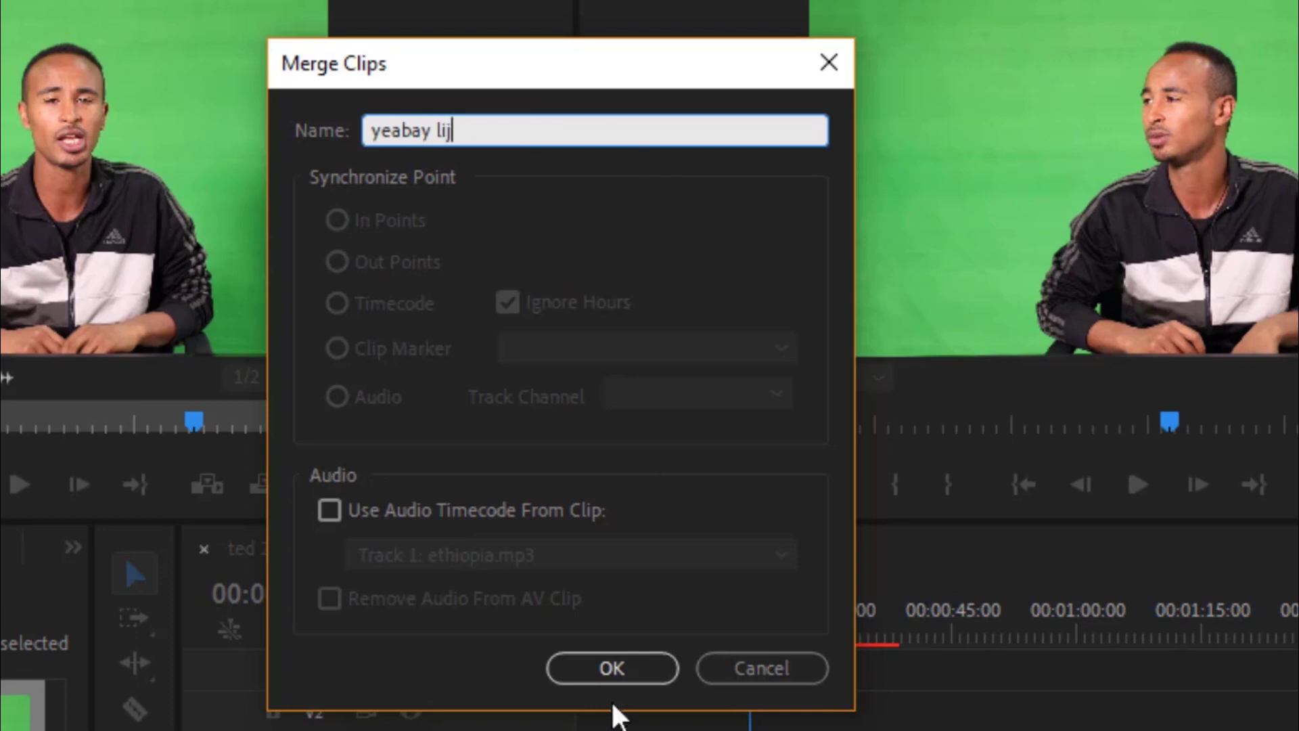
click(597, 660)
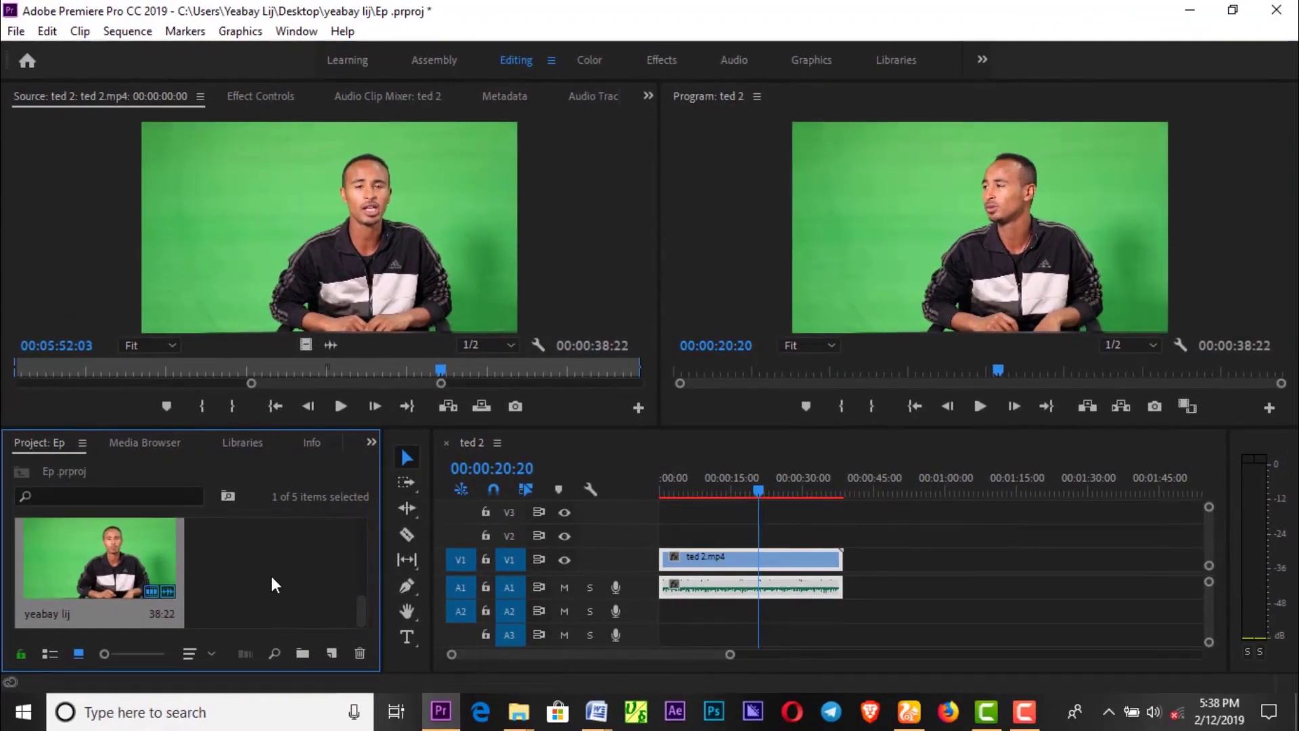
Expand the project bin and select the new yeabay lij clip
click(272, 576)
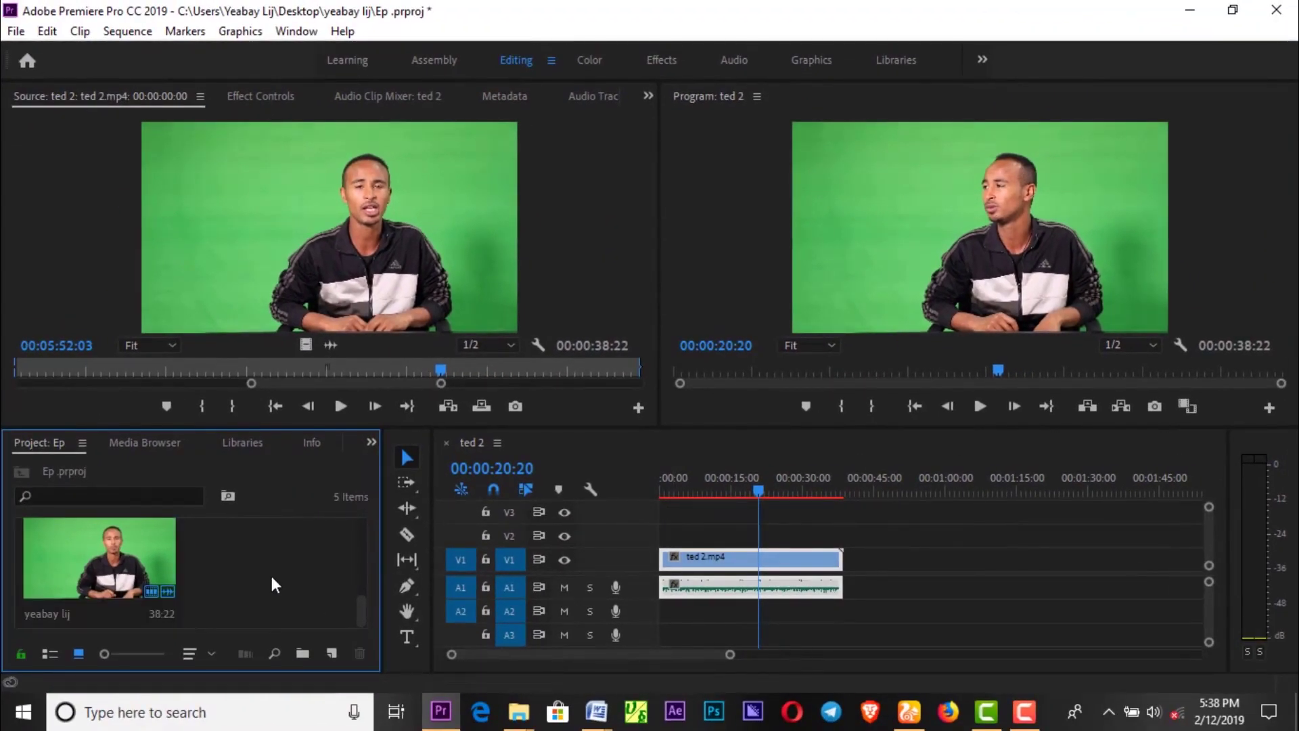
key(grave)
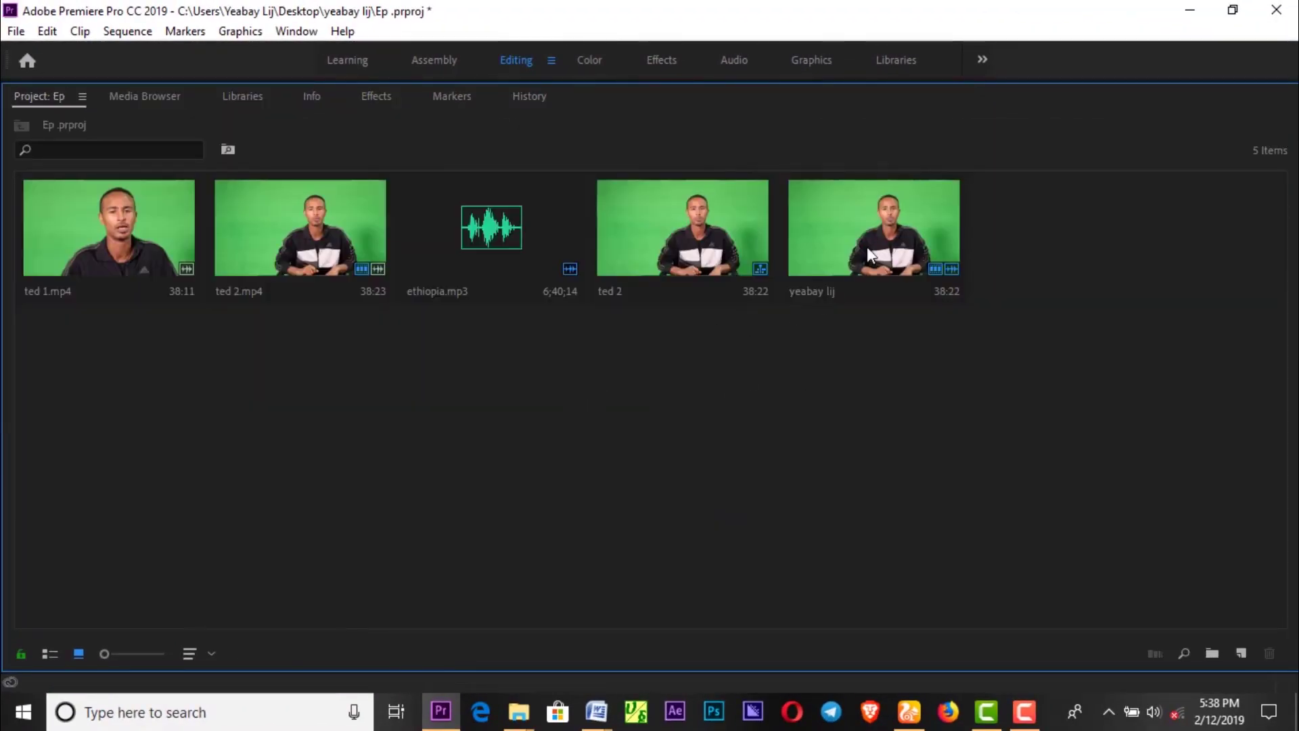
click(846, 260)
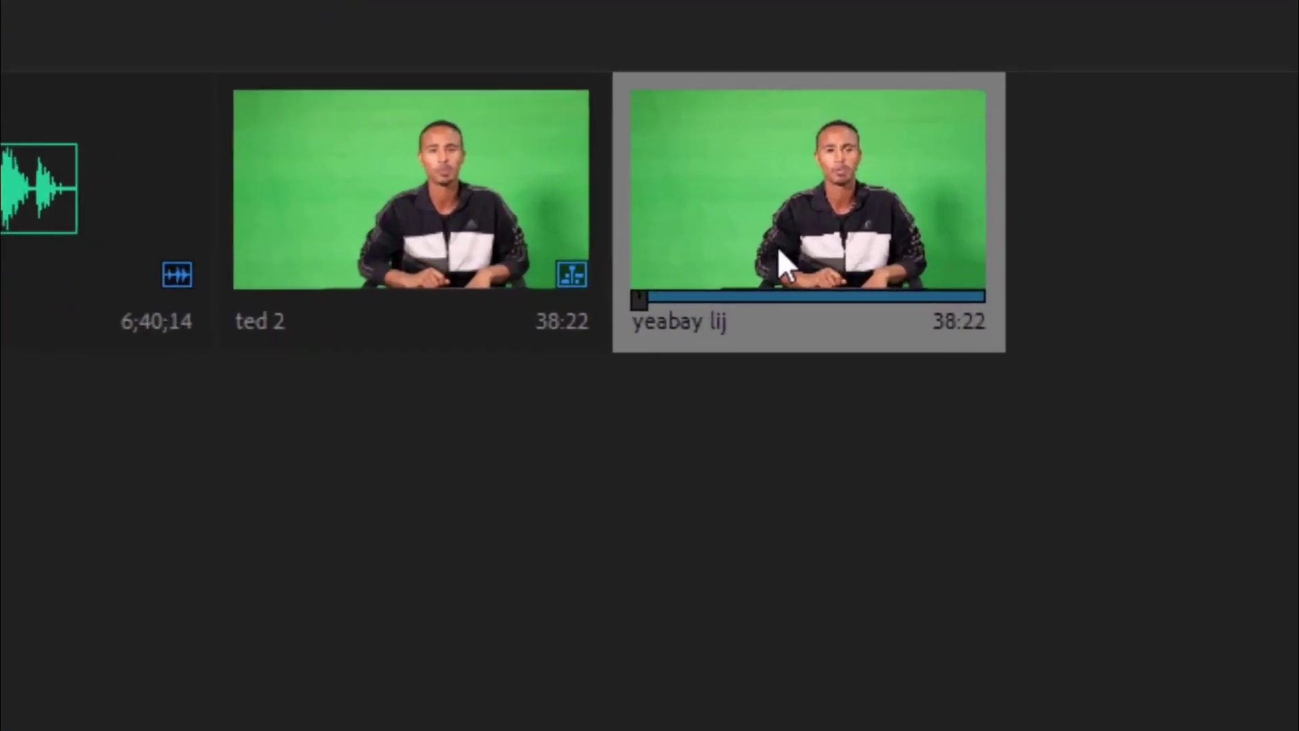
click(894, 365)
click(791, 218)
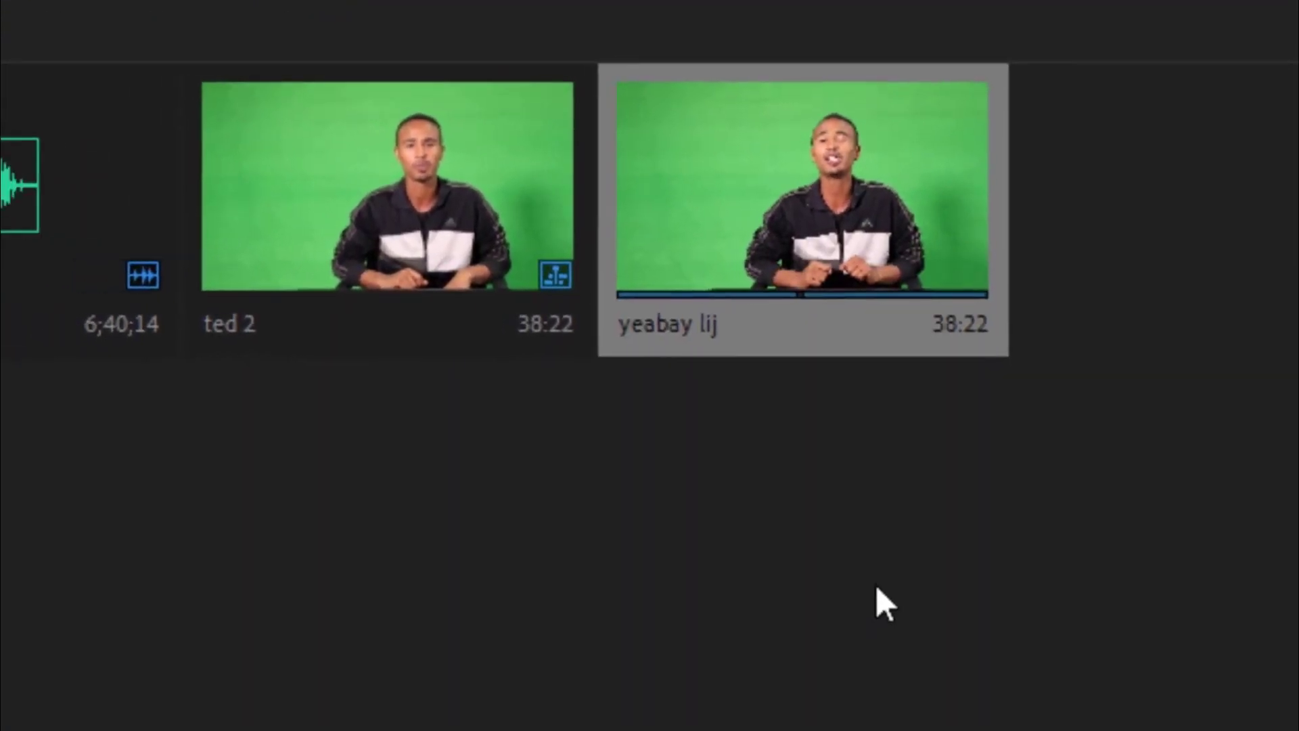
click(382, 287)
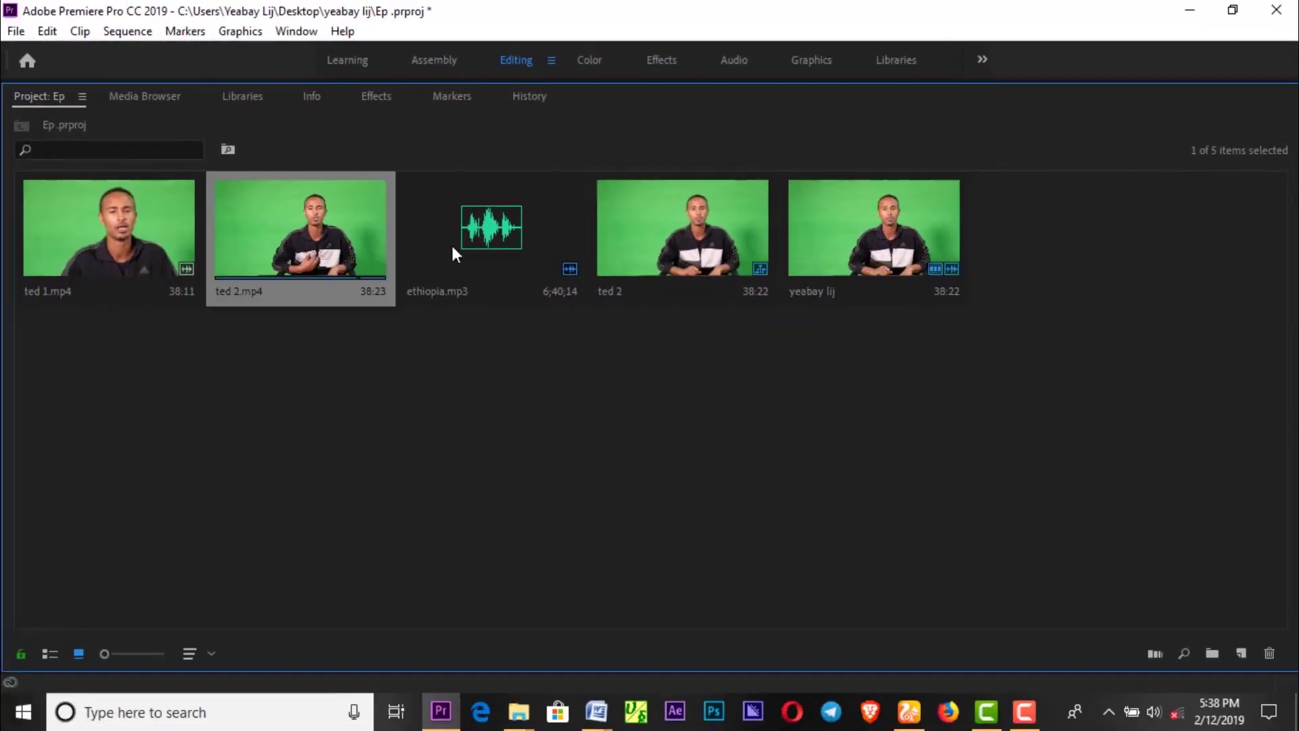
click(552, 242)
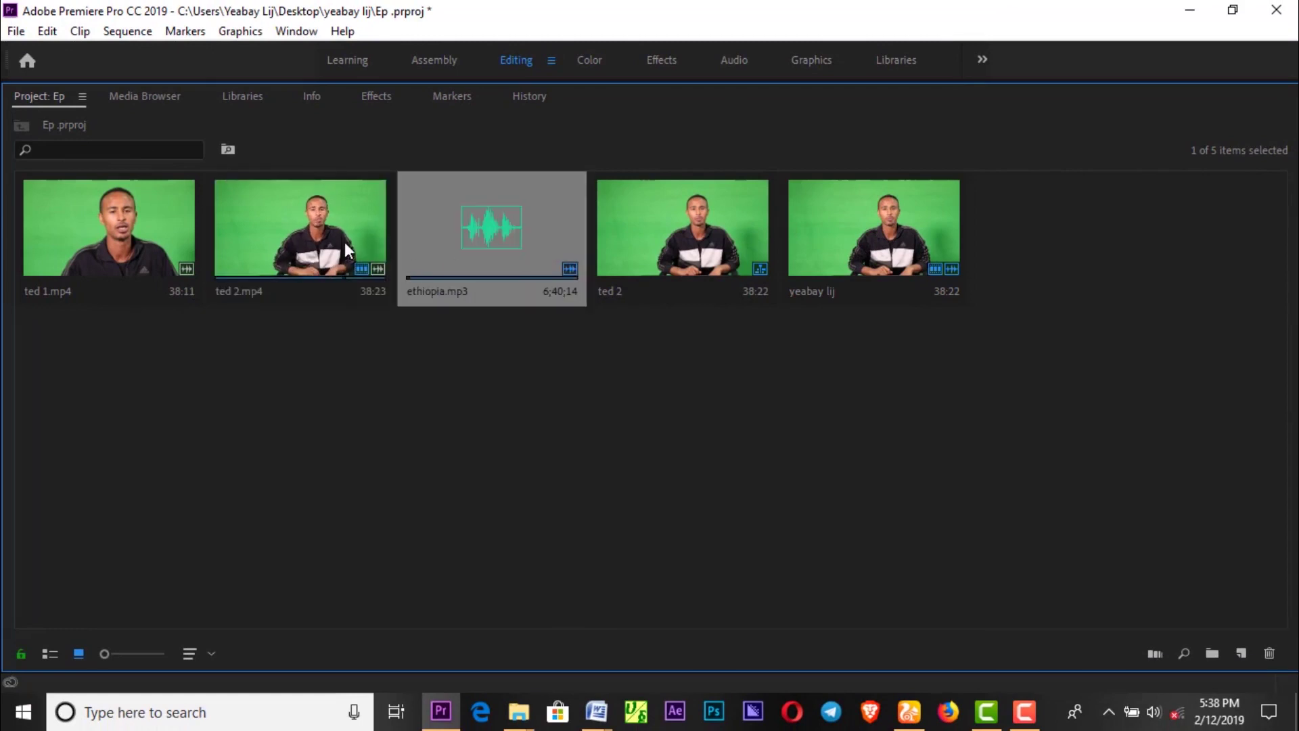
click(847, 239)
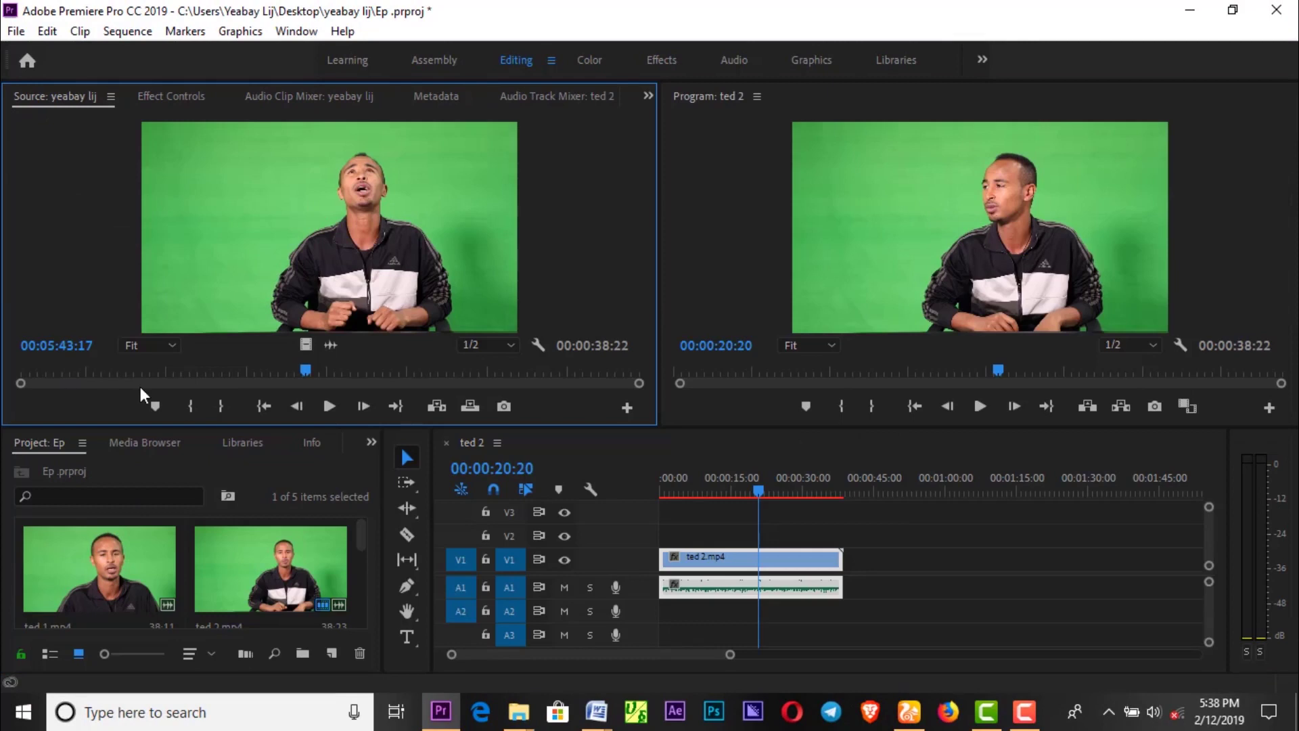
Mark In and Out points on yeabay lij for a 00:00:06:03 duration
click(218, 368)
key(i)
click(446, 369)
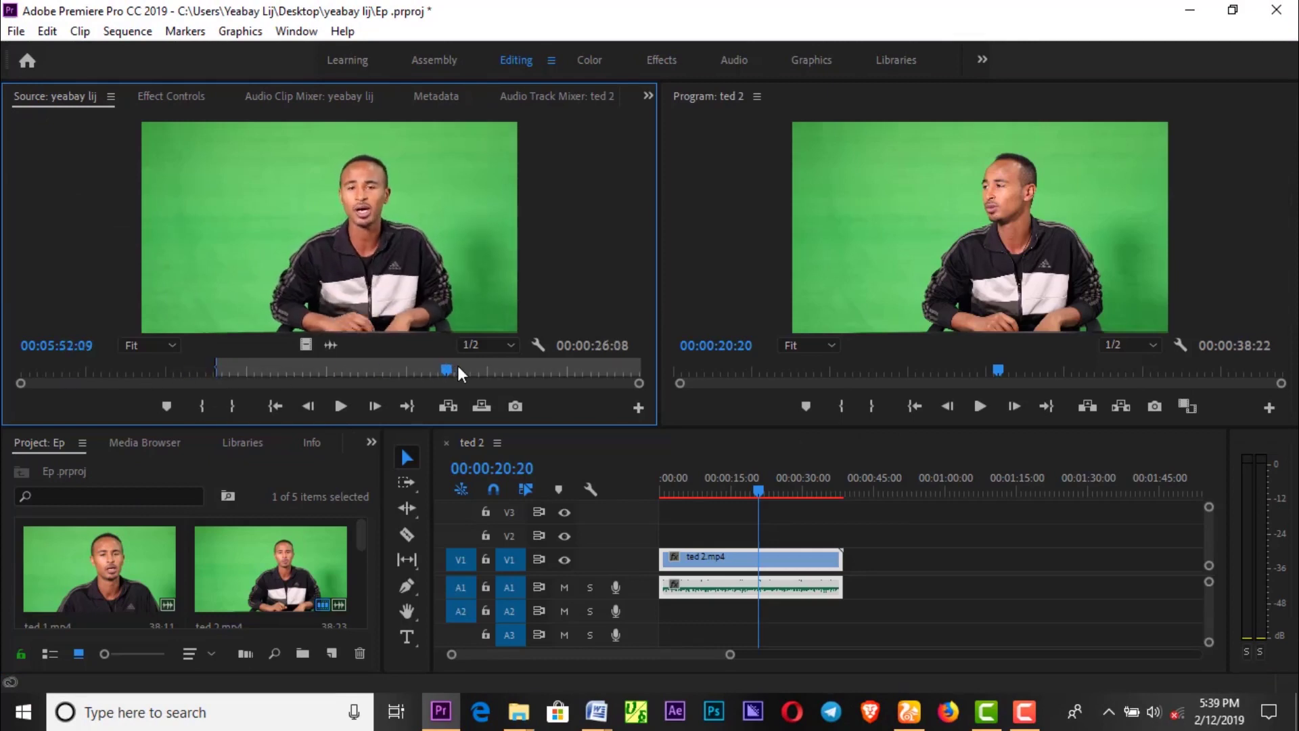
key(o)
drag(315, 369, 315, 368)
key(Right)
key(o)
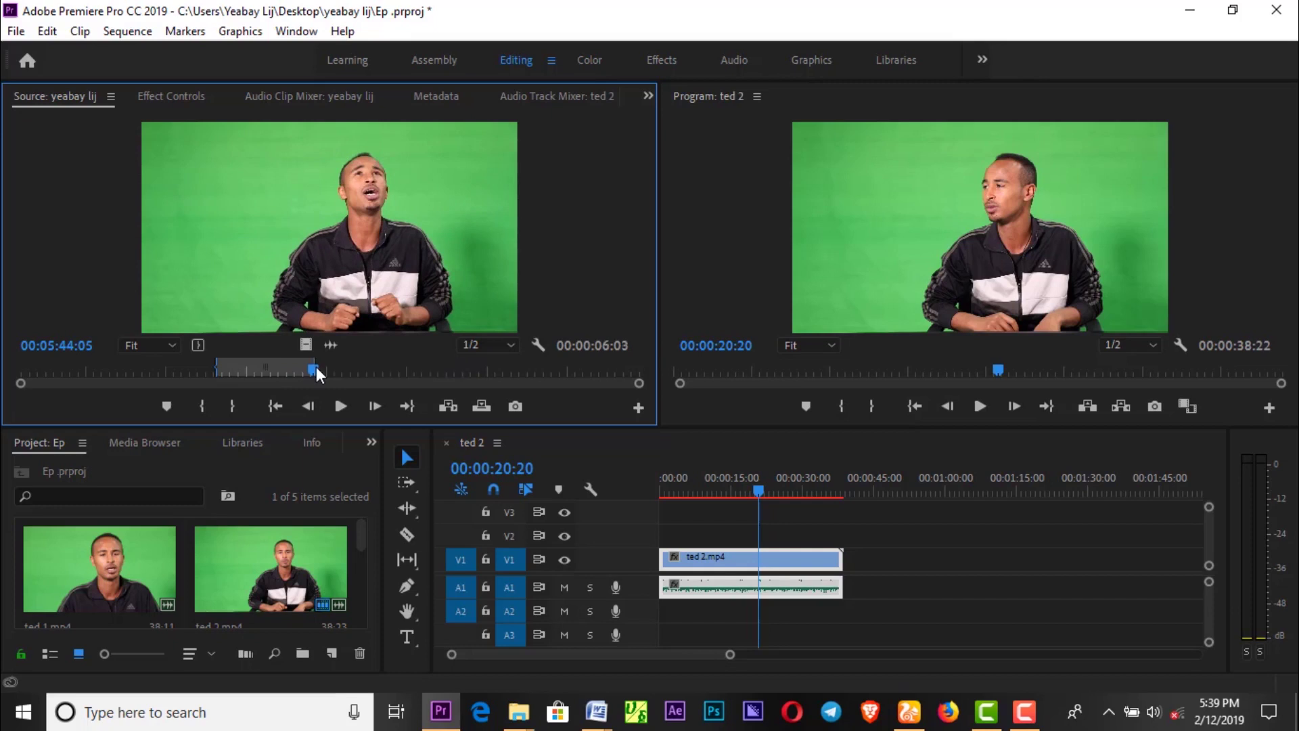
Expand the project panel and select ted 2.mp4
click(267, 582)
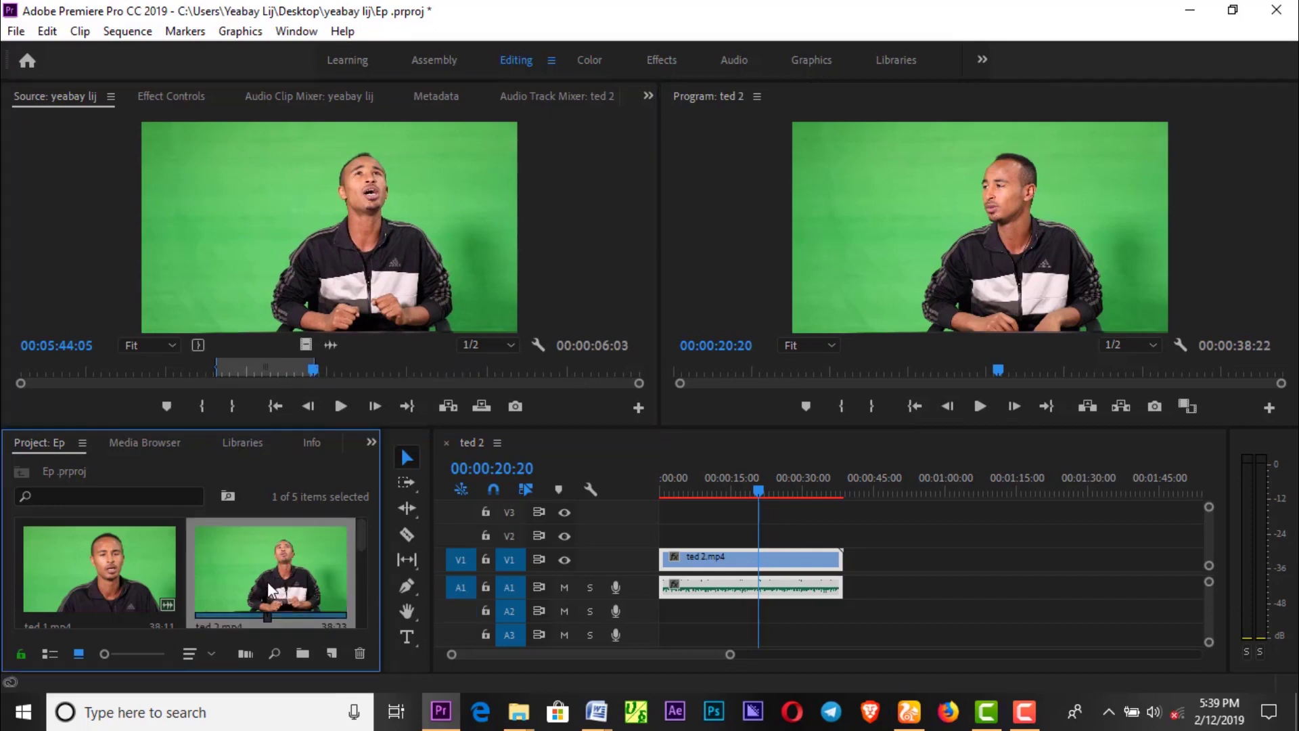
key(grave)
key(grave)
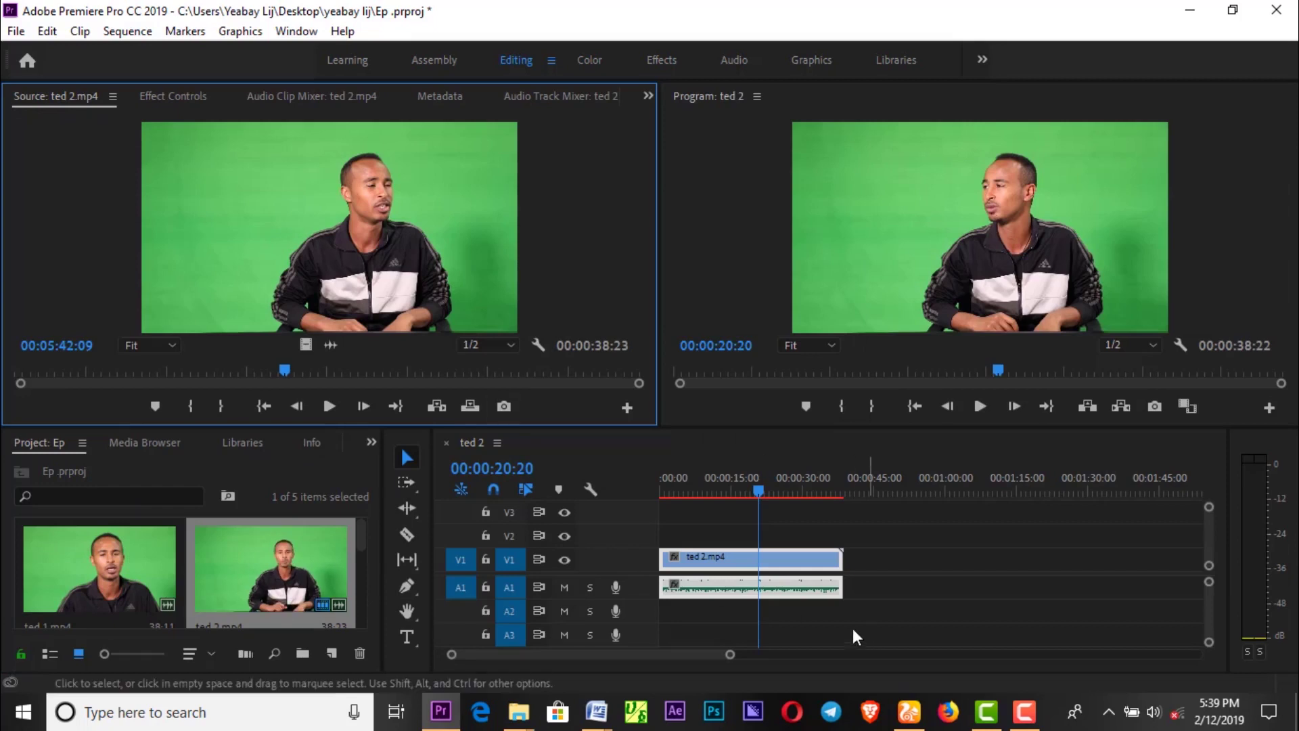
click(286, 574)
Check the trimmed yeabay lij clip in the maximized Project panel, then restore the layout
key(grave)
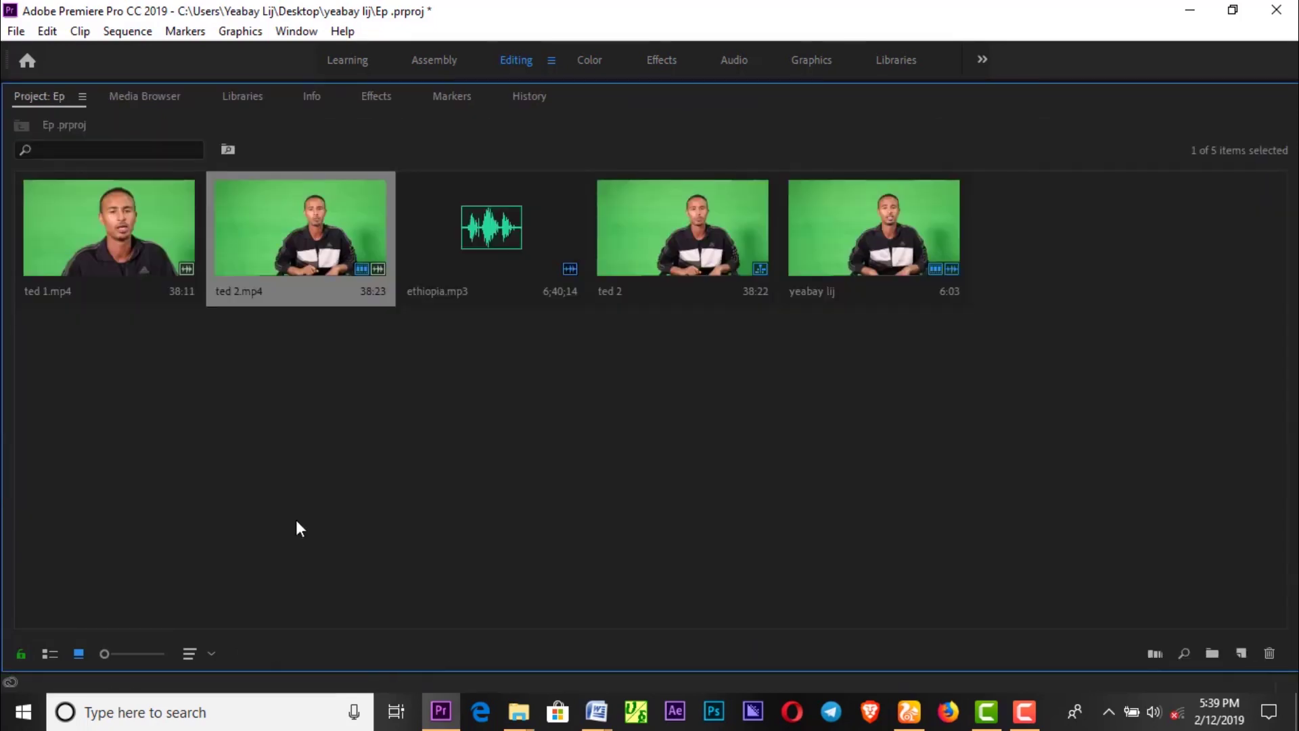
click(888, 246)
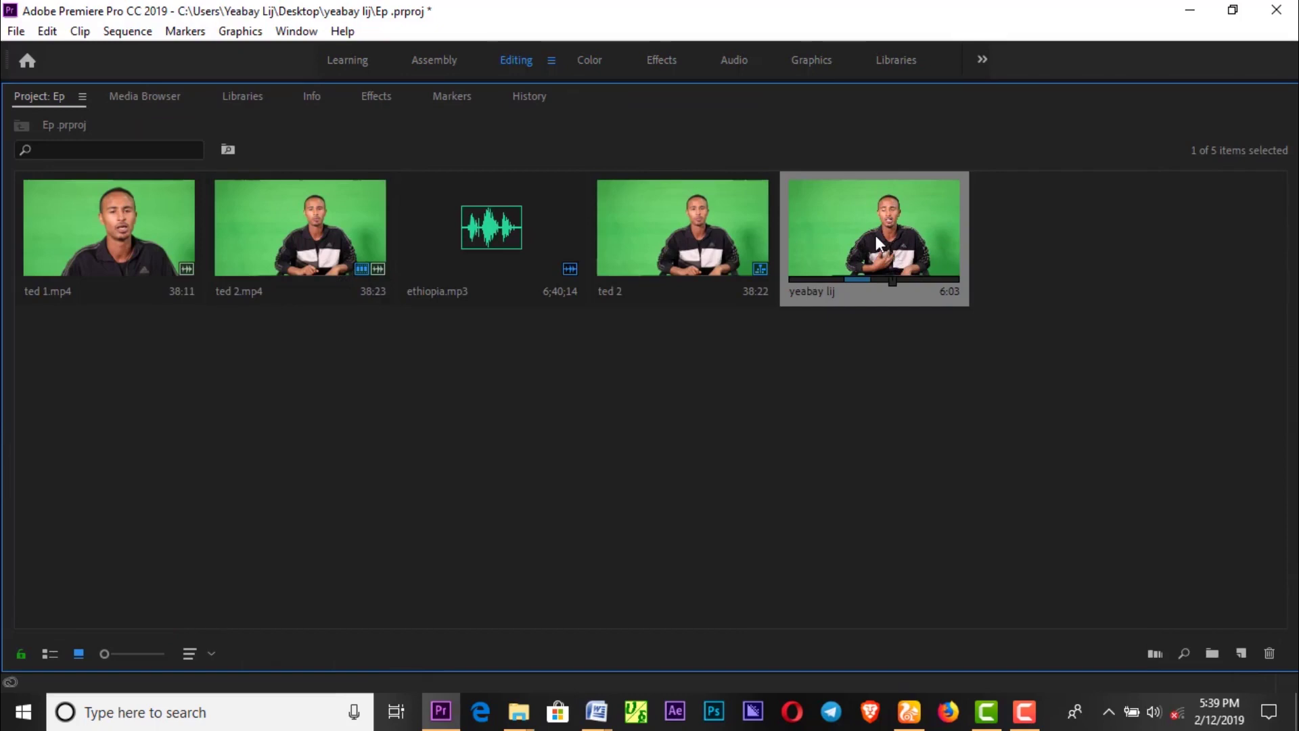
key(grave)
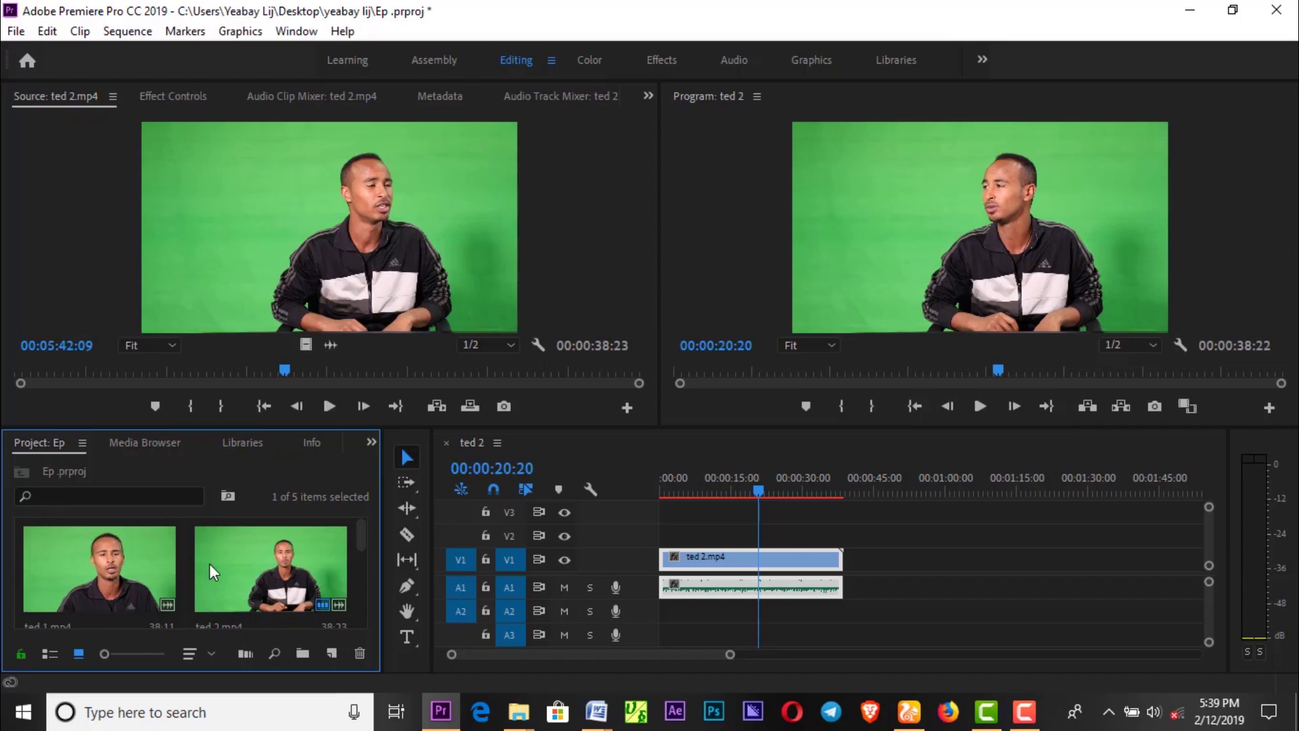
Select the ted 2.mp4 clip's video and audio in the ted 2 timeline
click(243, 571)
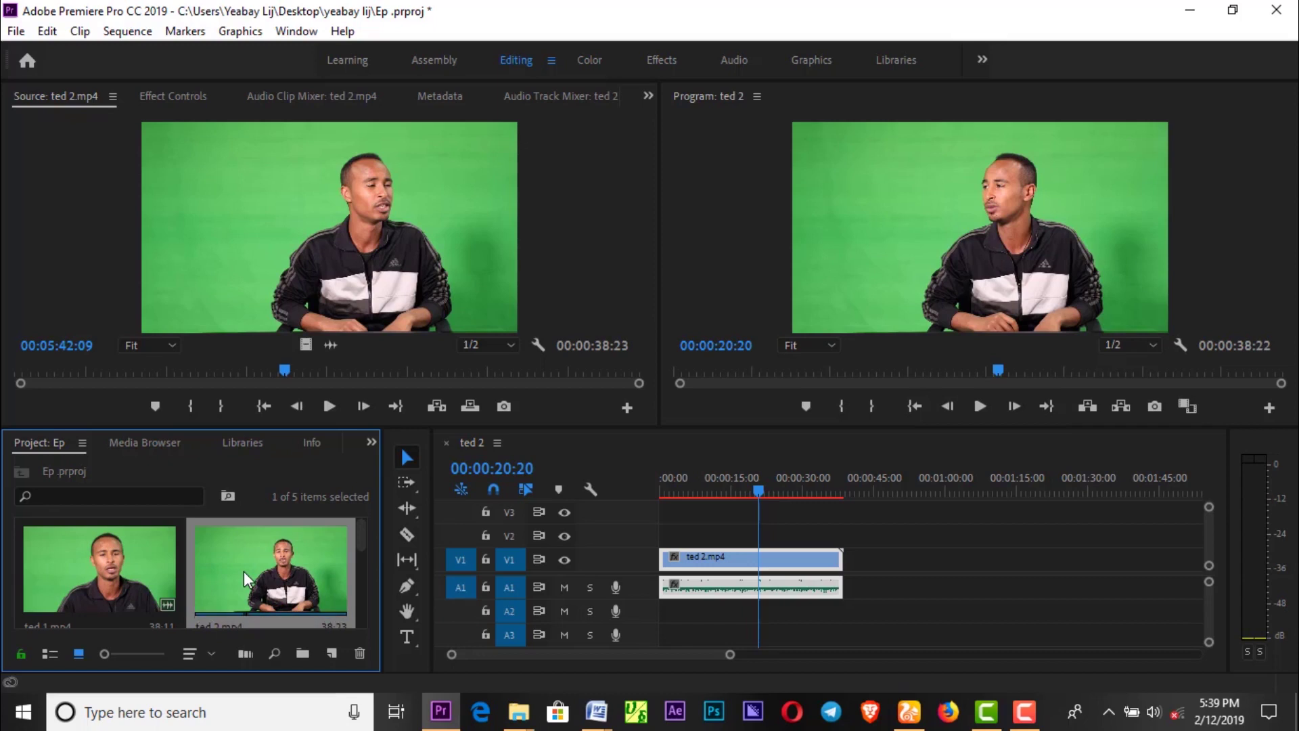
click(890, 567)
click(736, 565)
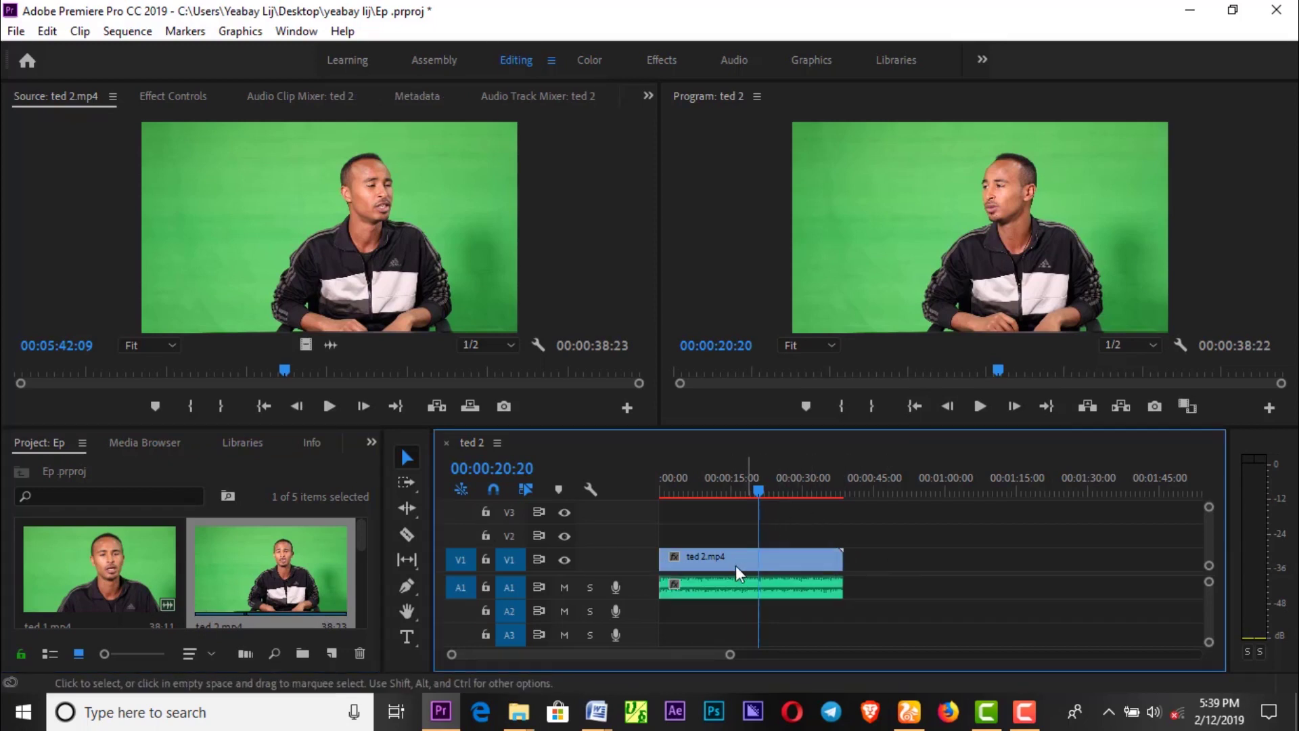
click(827, 594)
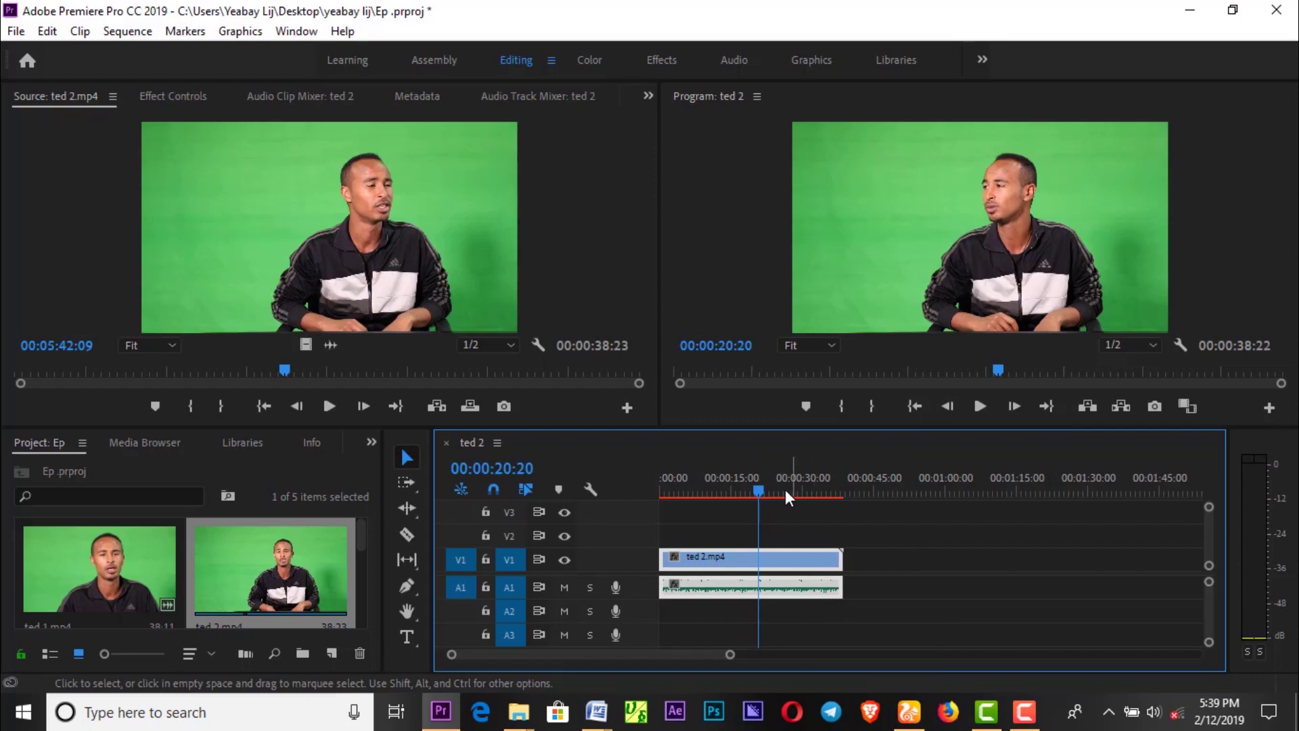
Scrub the ted 2 playhead to 00:00:27:20 and 00:00:15:20, and review the yeabay lij clip
drag(782, 486, 794, 485)
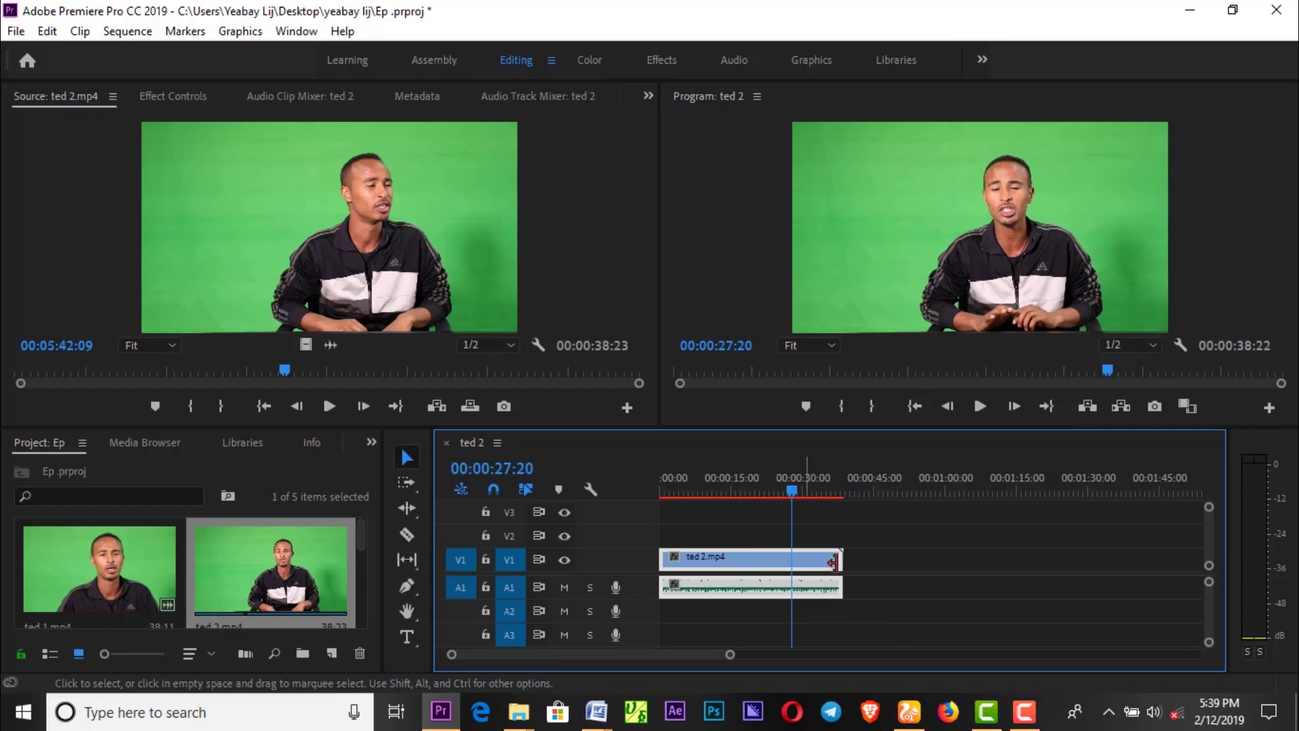
click(735, 489)
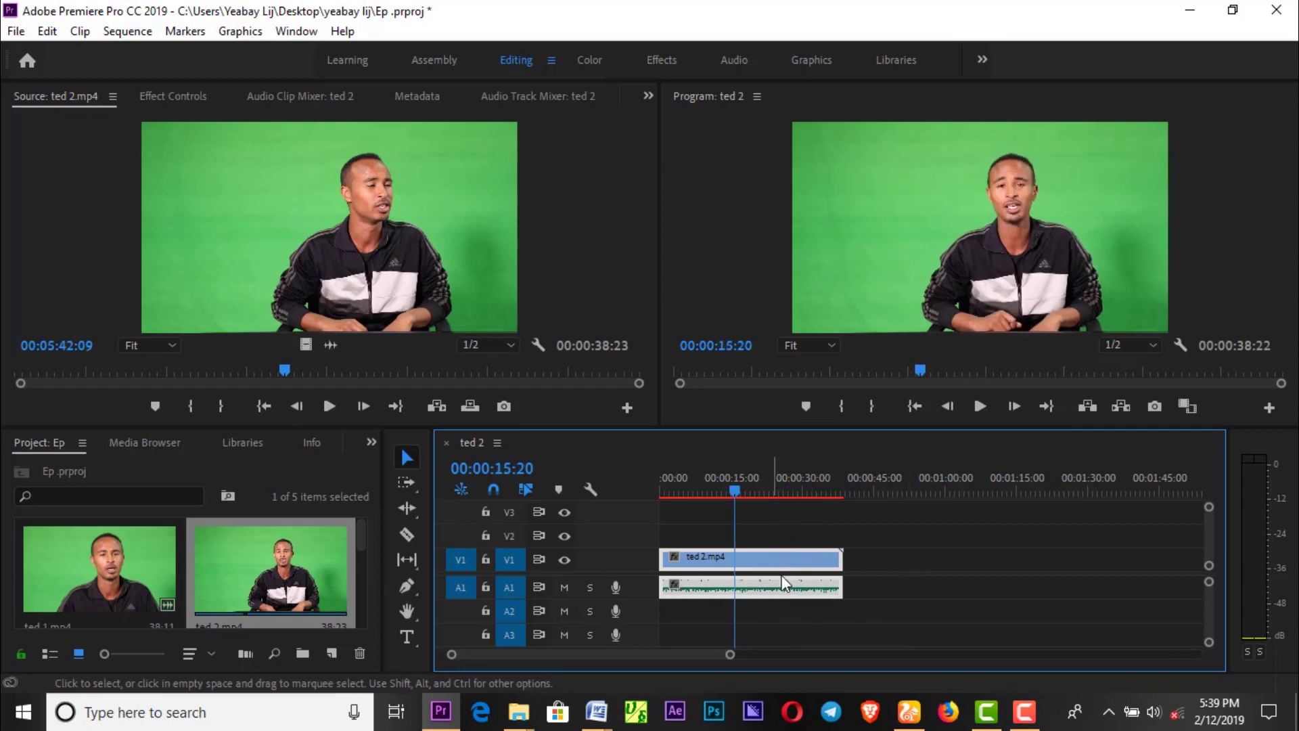
scroll(247, 558, down, 3)
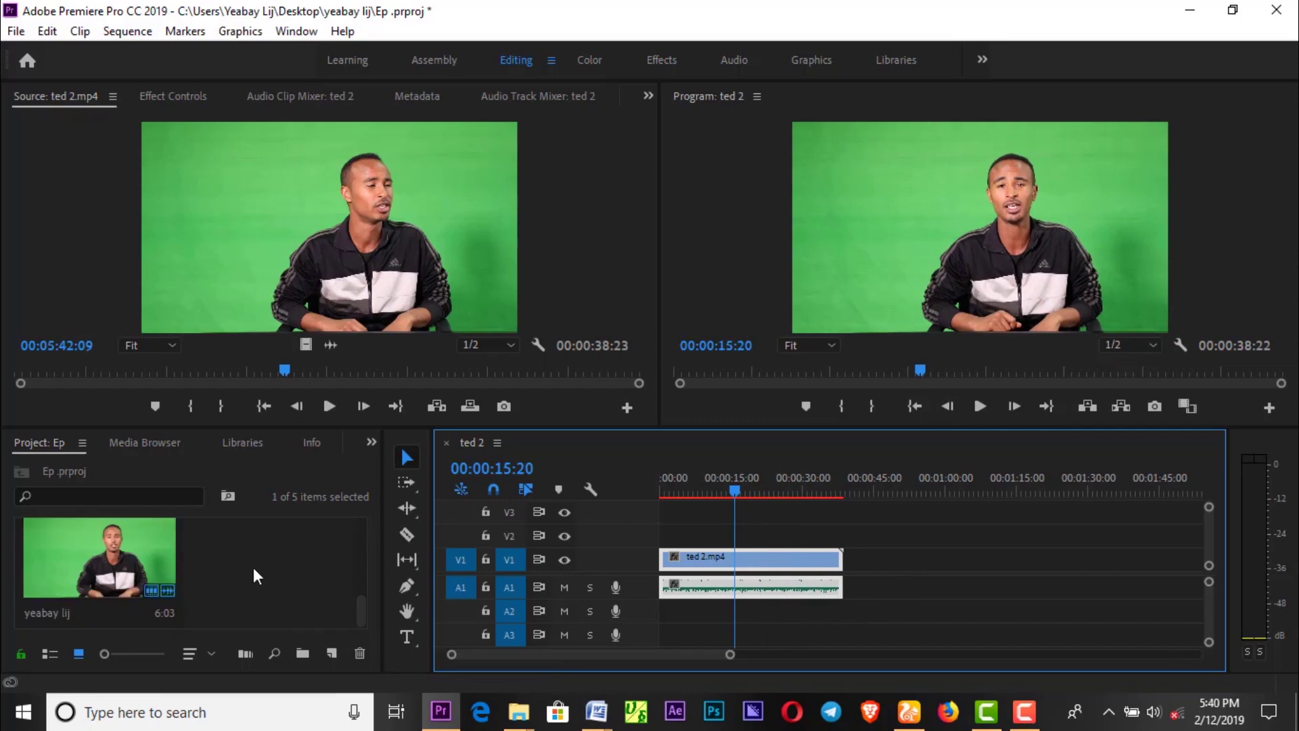
click(132, 578)
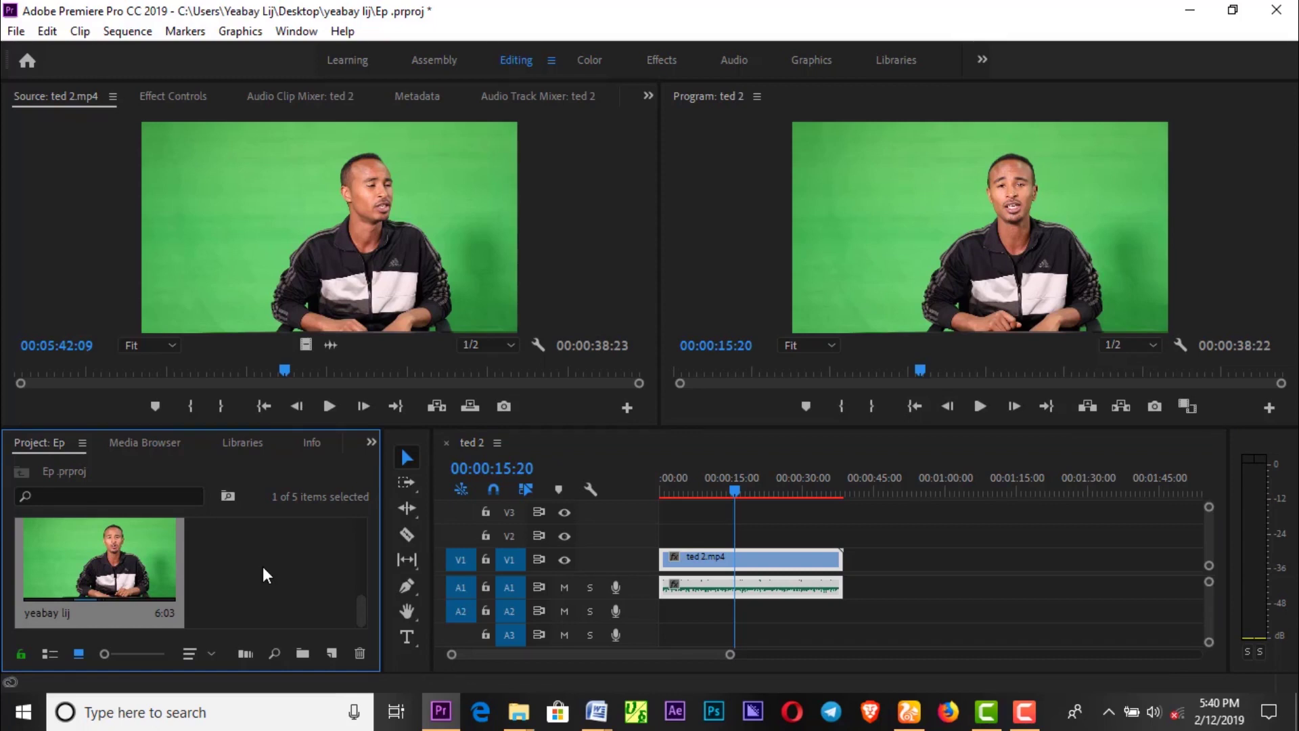
click(262, 567)
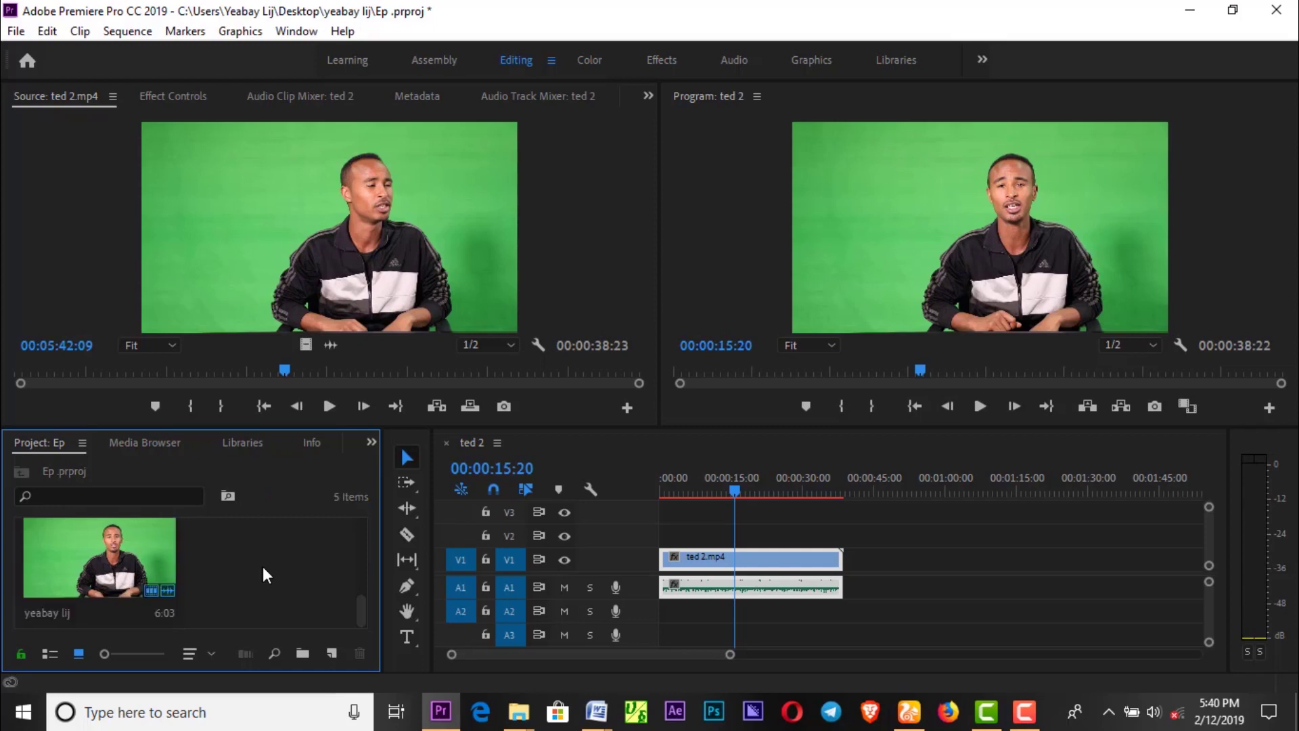
Create a ted 1 sequence by dragging ted 1.mp4 onto the New Item button
key(grave)
key(grave)
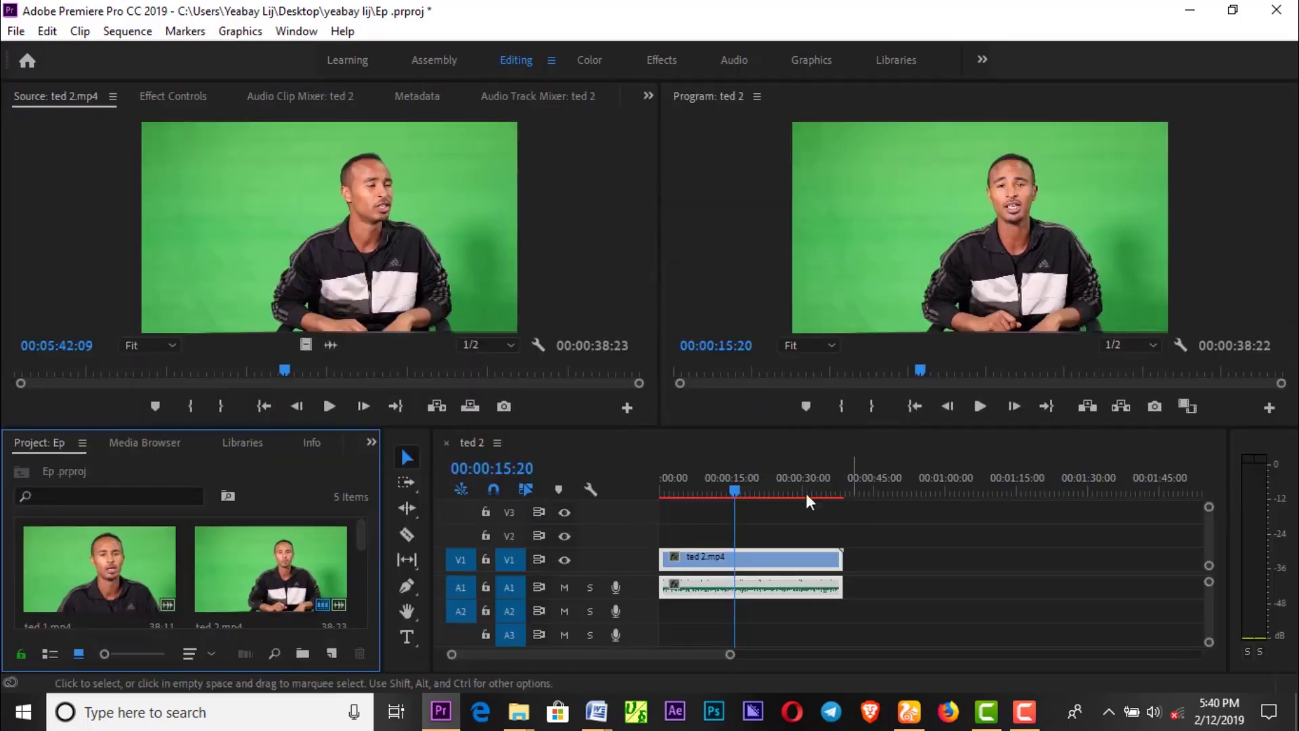
click(755, 478)
click(147, 582)
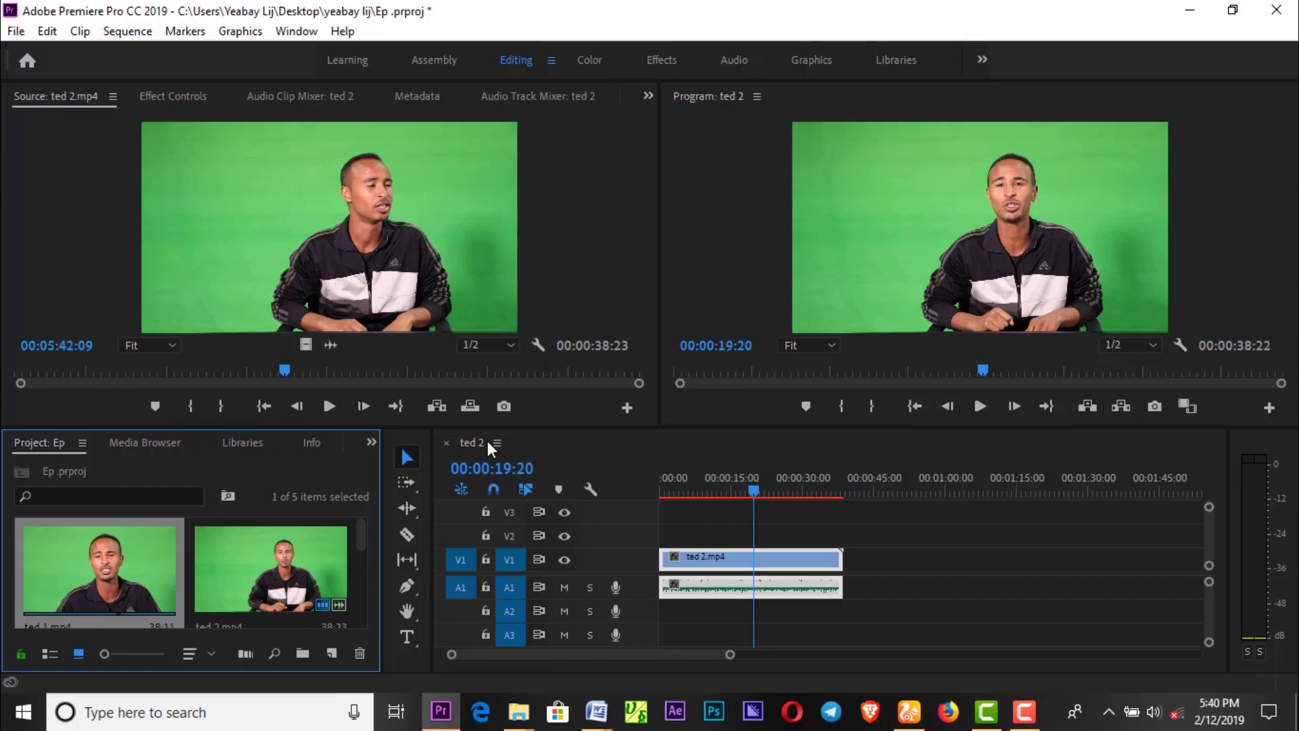
drag(109, 559, 333, 651)
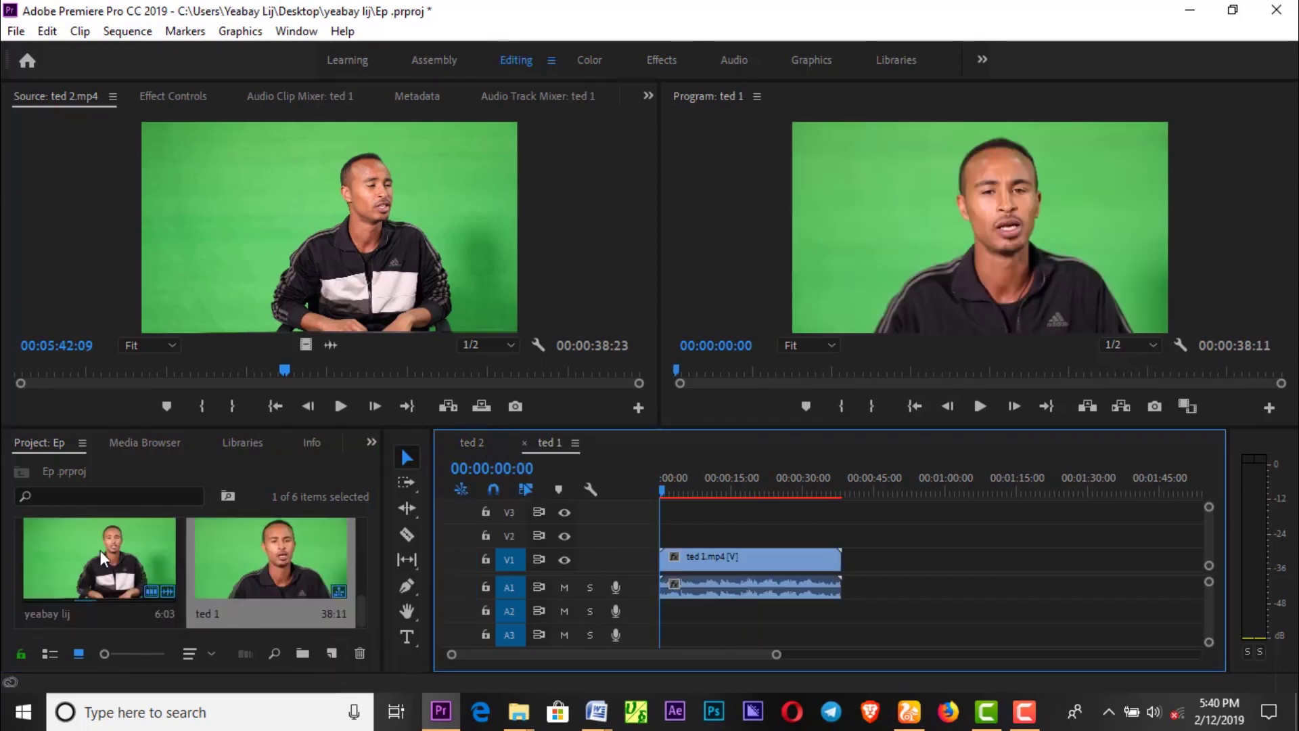
drag(214, 559, 332, 653)
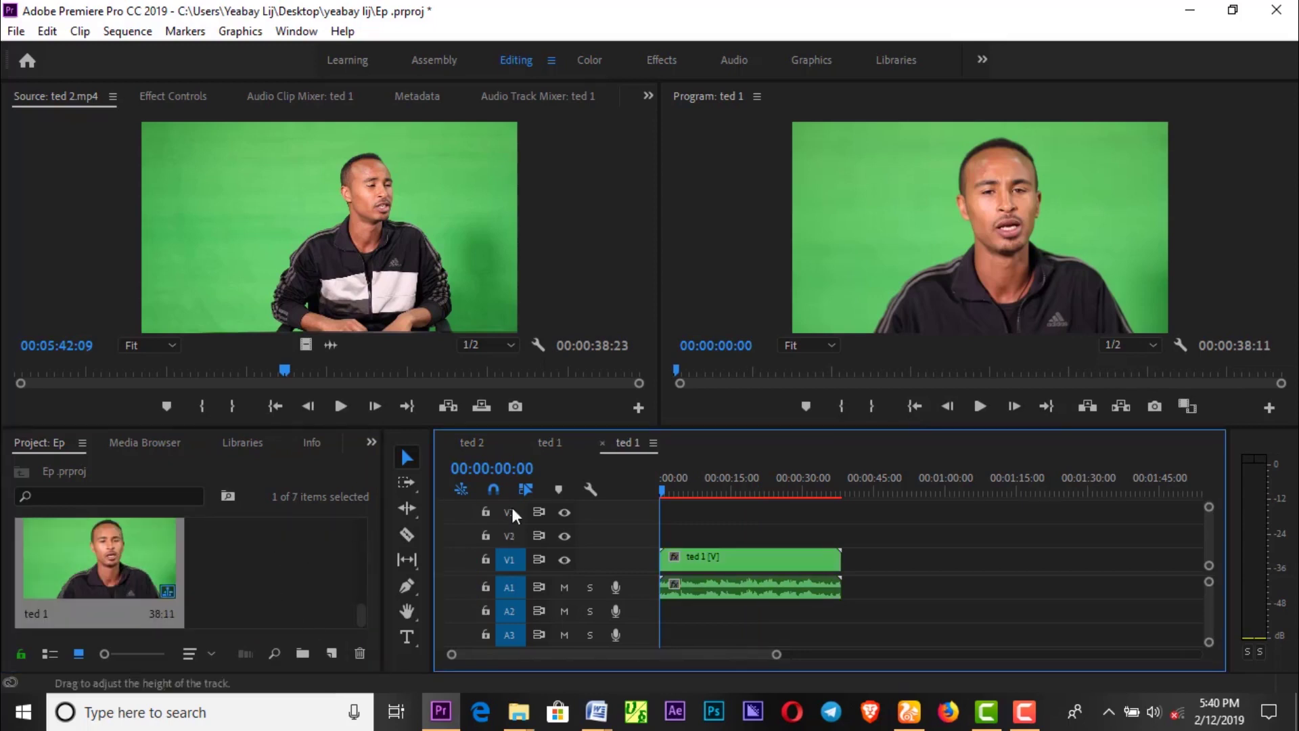
Close both ted 1 sequence tabs in the timeline
click(602, 442)
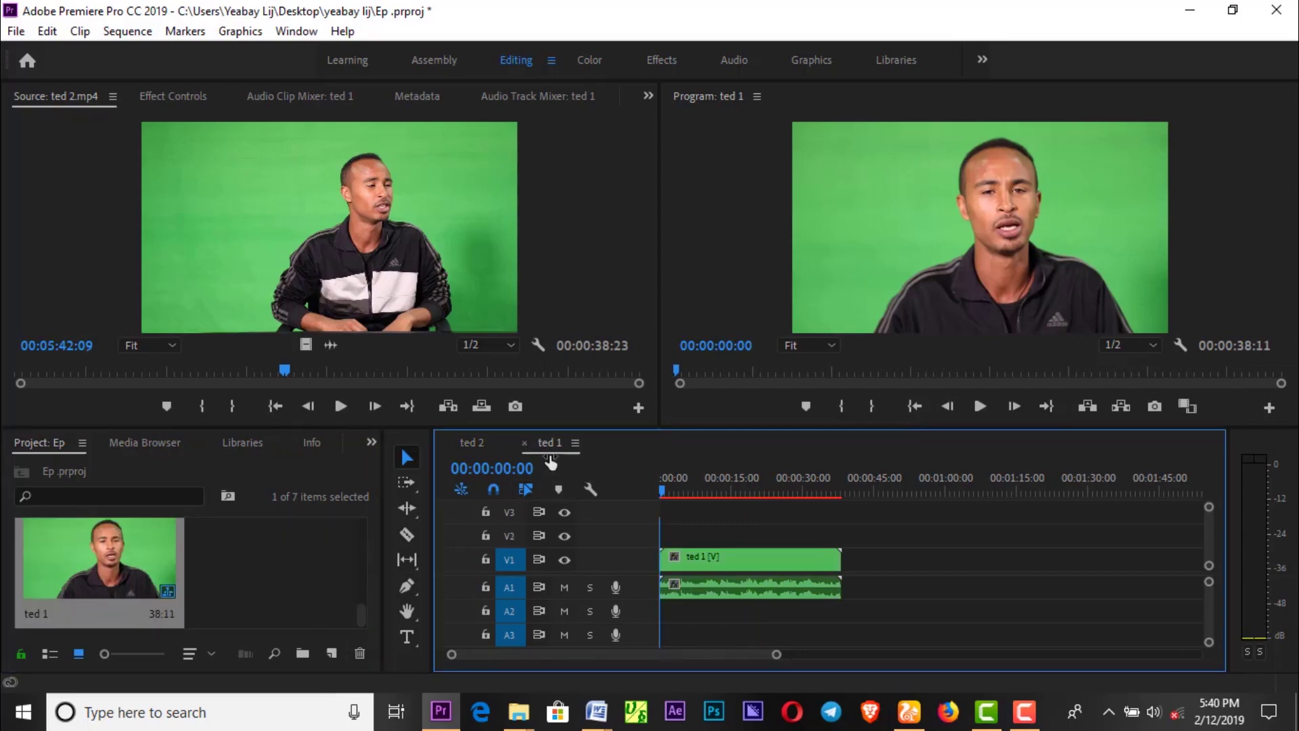
click(525, 441)
click(233, 574)
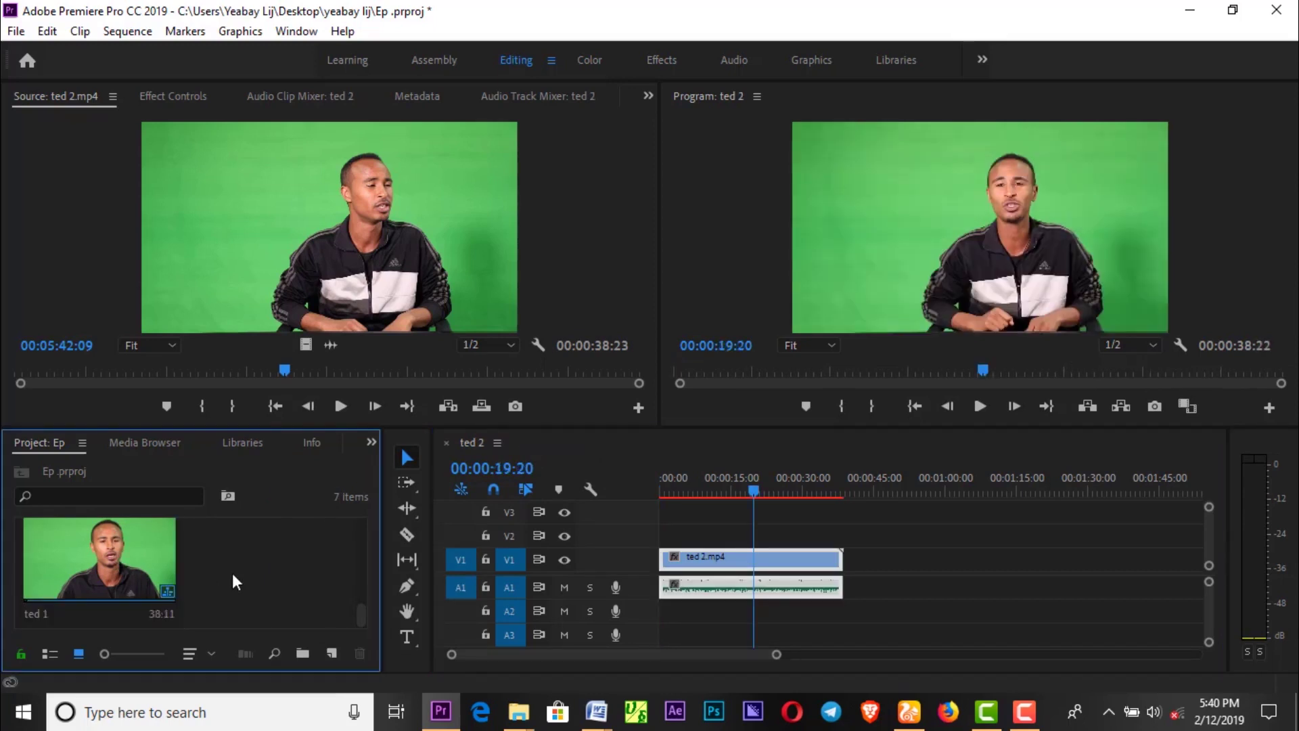
Delete both ted 1 sequences from the project, leaving ted 2 in the timeline at 00:00:18:15
key(grave)
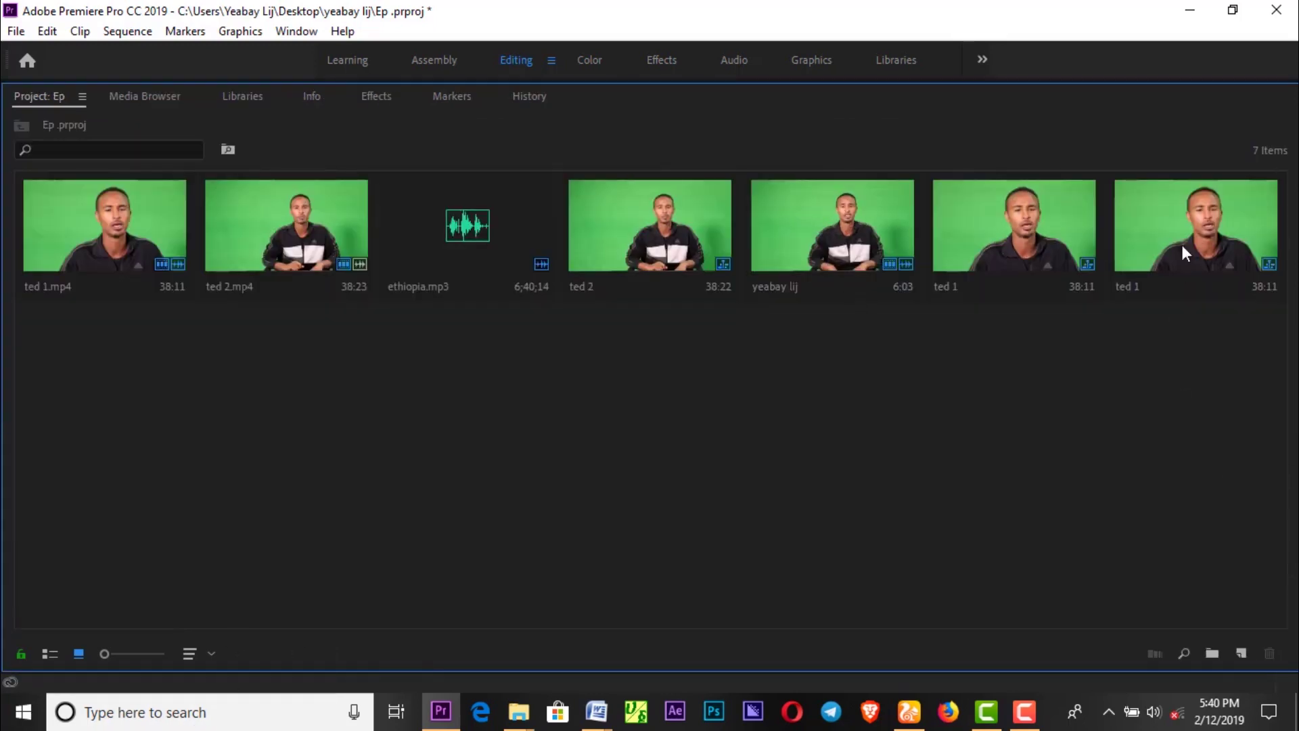
click(1194, 211)
click(1195, 209)
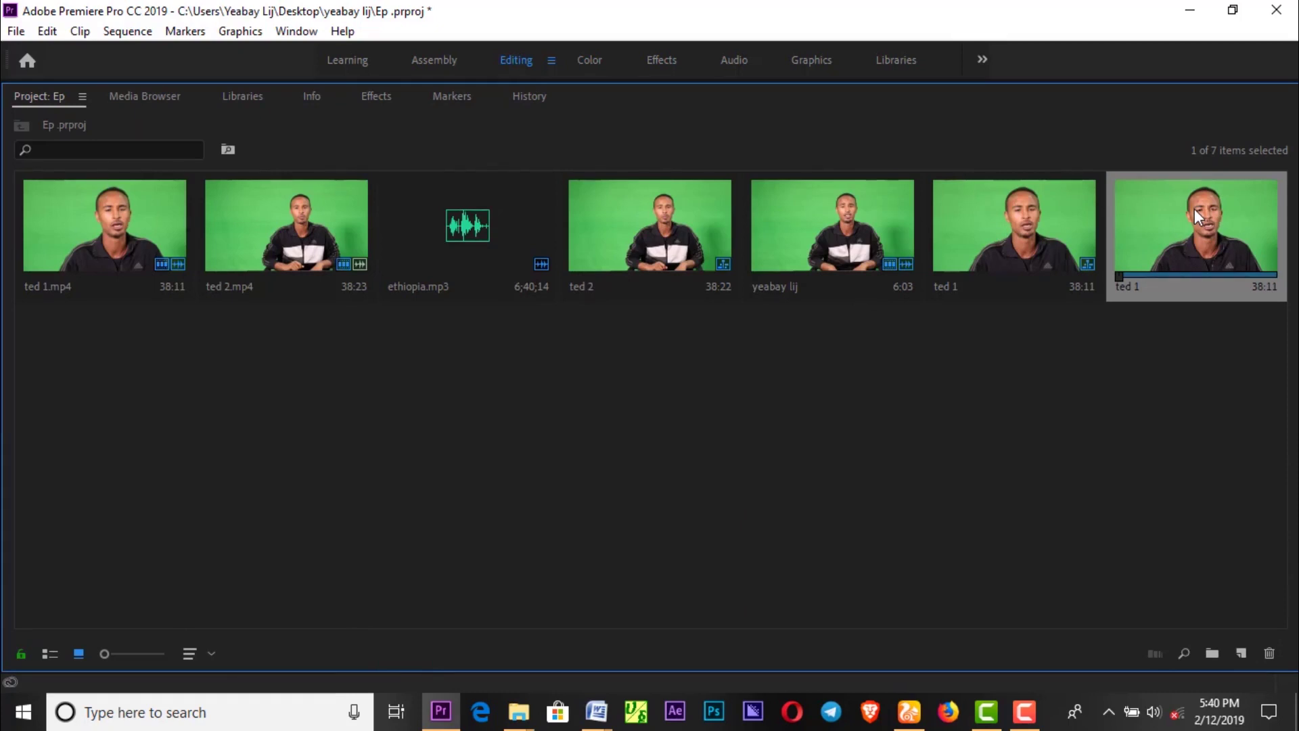
key(Delete)
click(1079, 228)
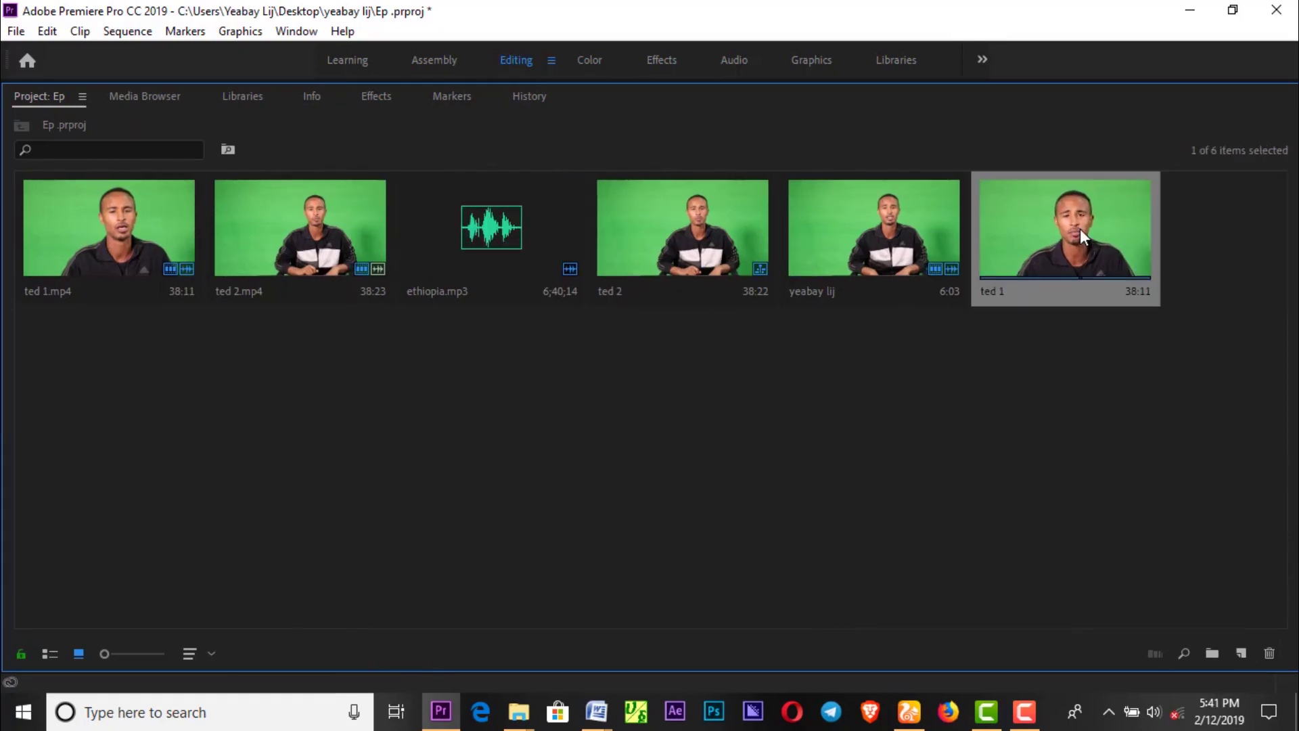
key(Delete)
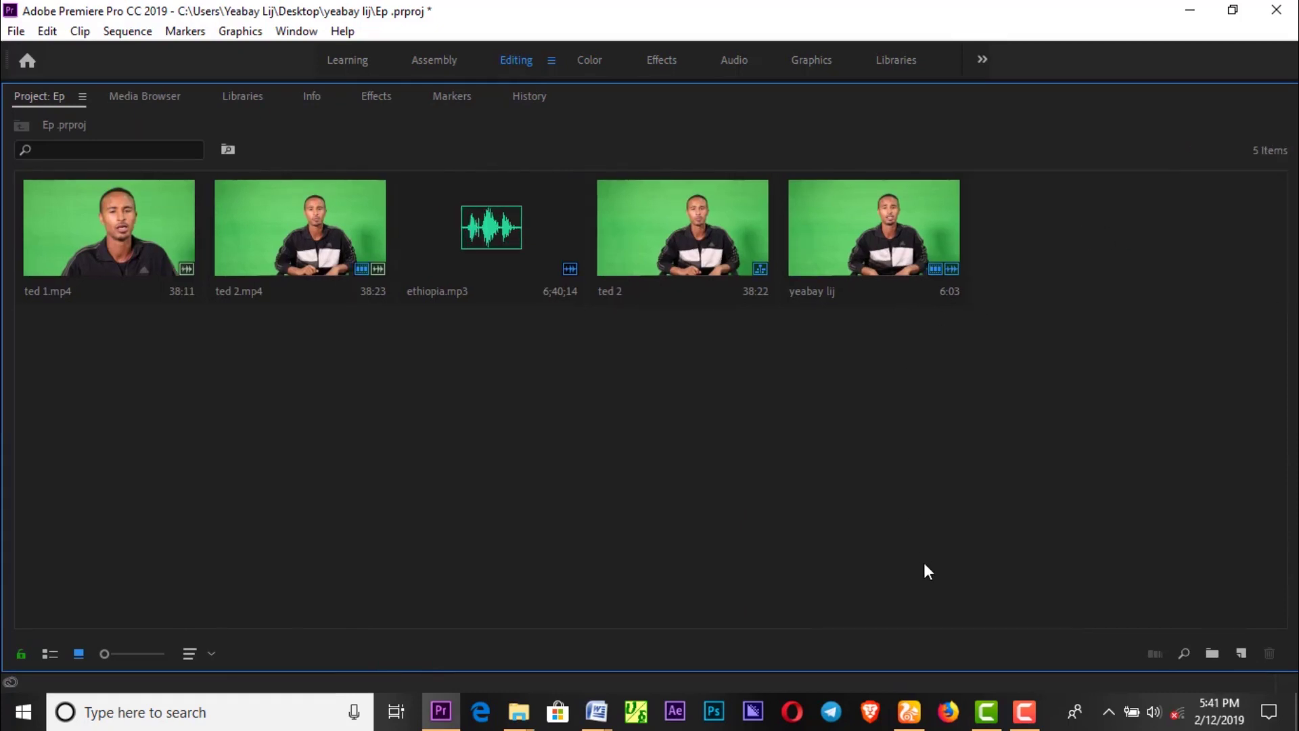
key(grave)
click(748, 482)
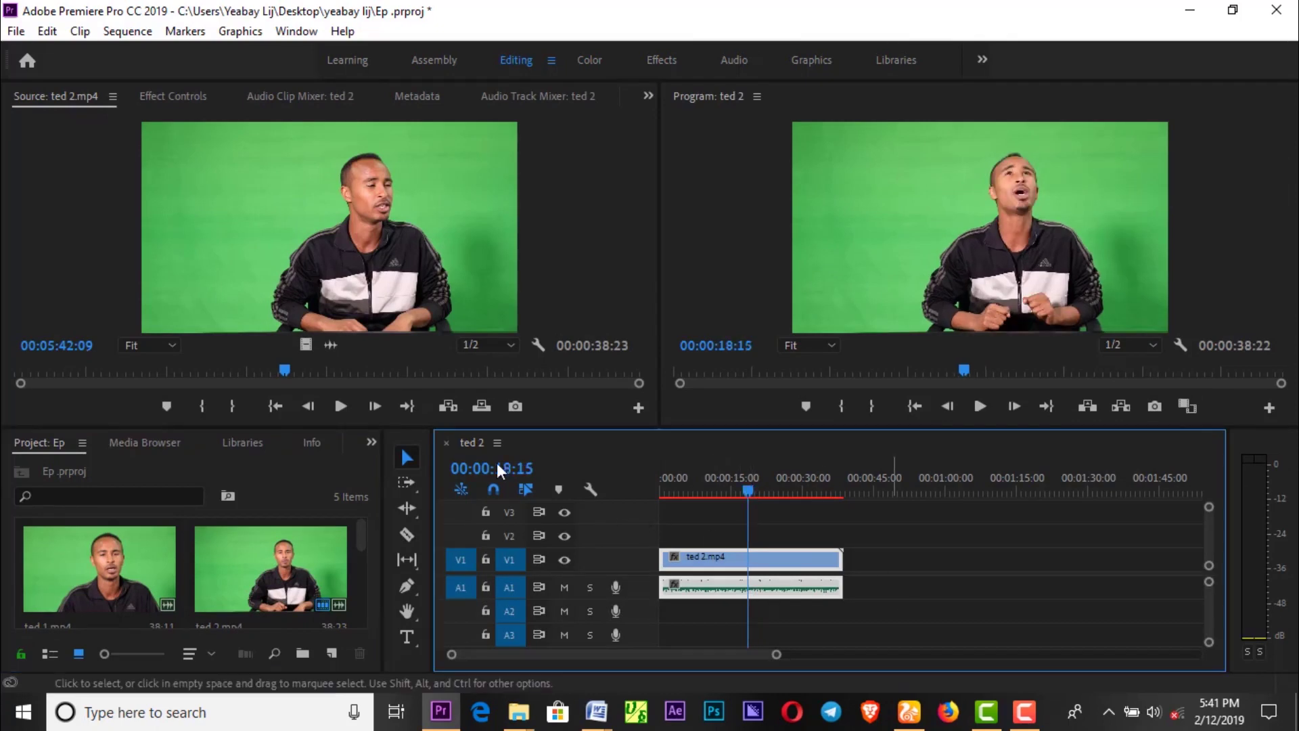
Set the ted 2.mp4 source In point at 05:43:01
click(193, 353)
drag(285, 369, 465, 369)
key(i)
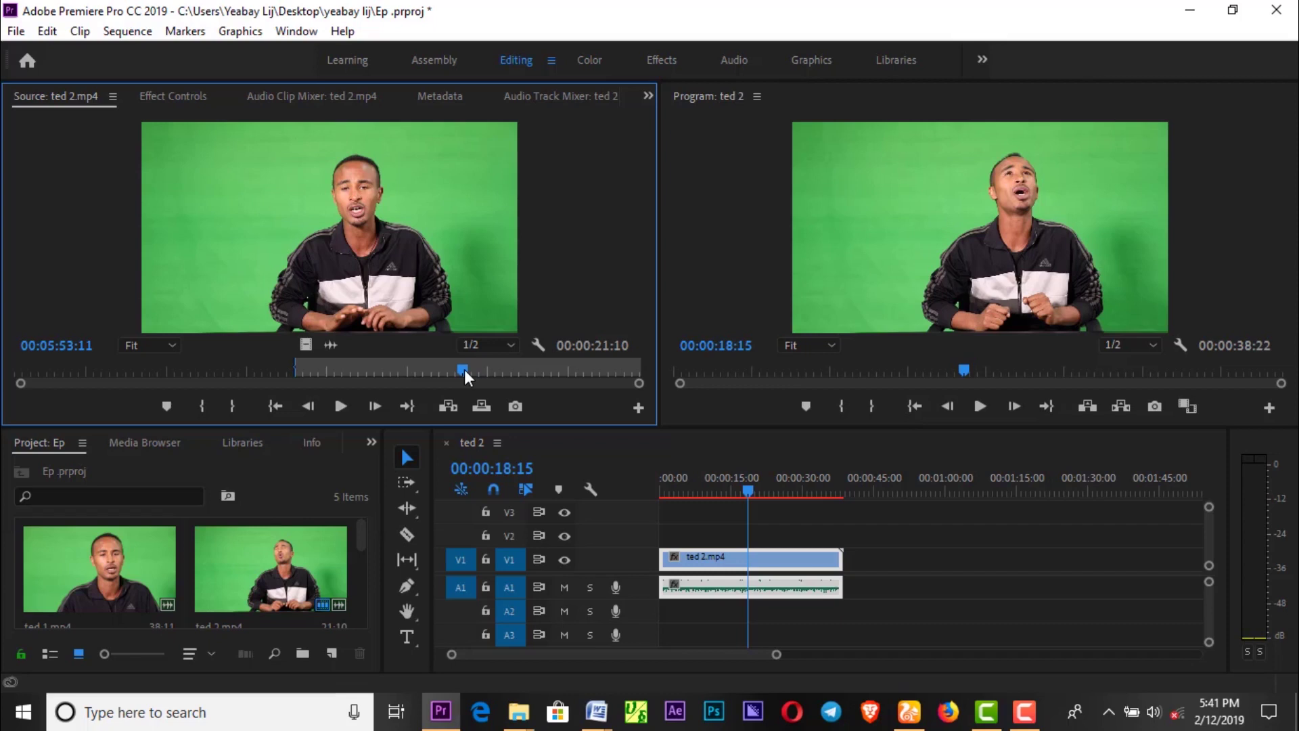
Move the ted 2 playhead to 00:00:16:10 and select the yeabay lij clip in the project
click(797, 611)
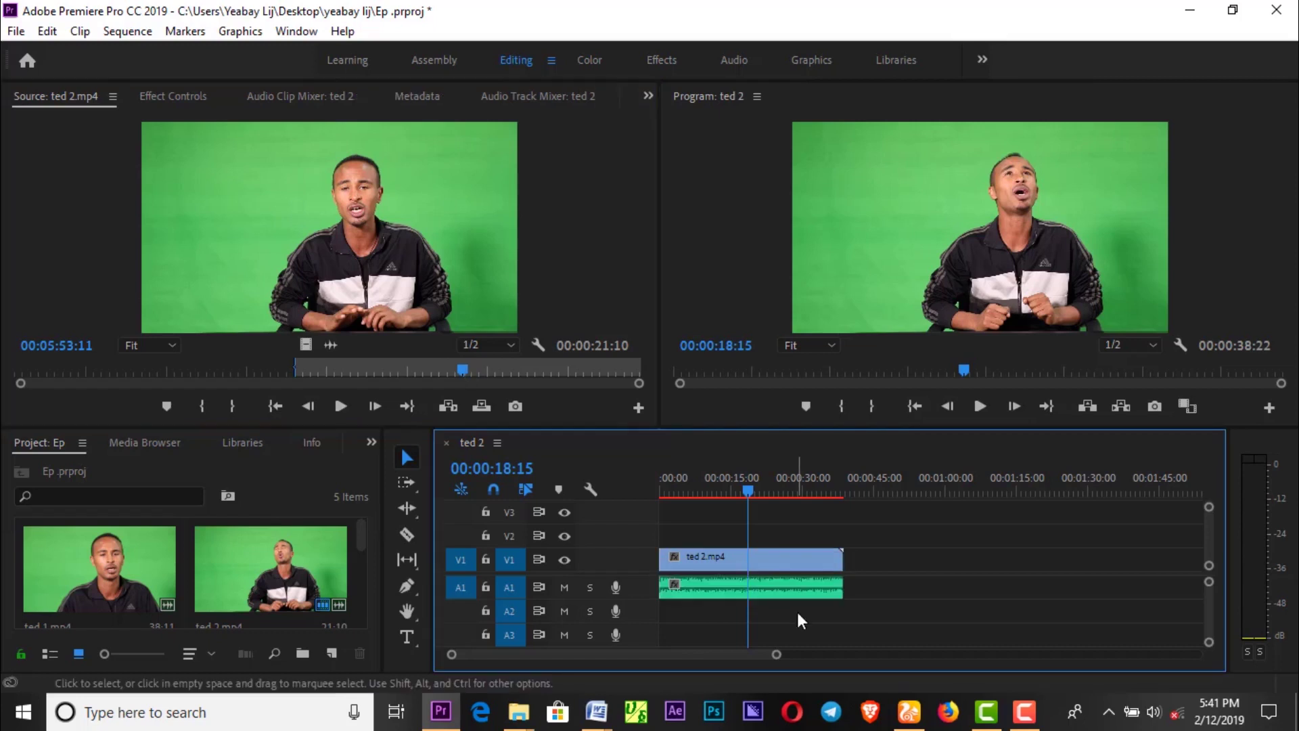
click(725, 477)
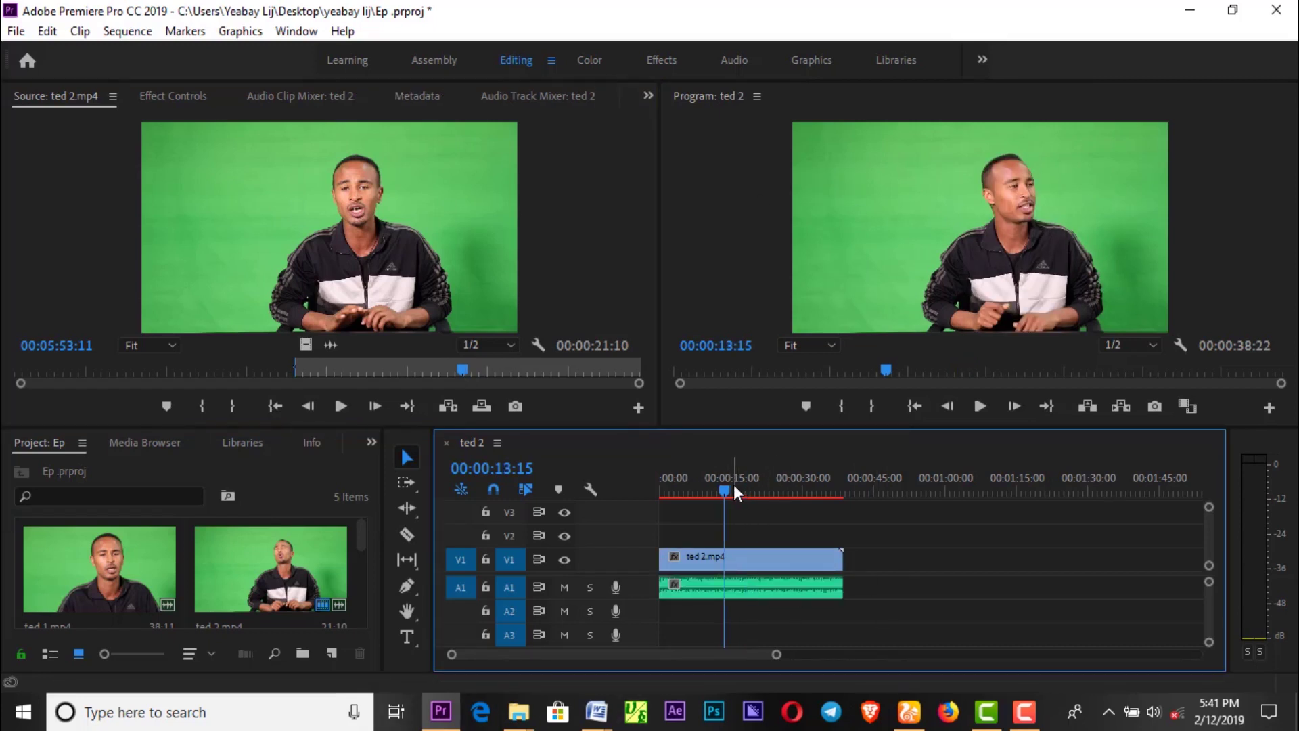
click(738, 480)
scroll(157, 595, down, 3)
click(220, 557)
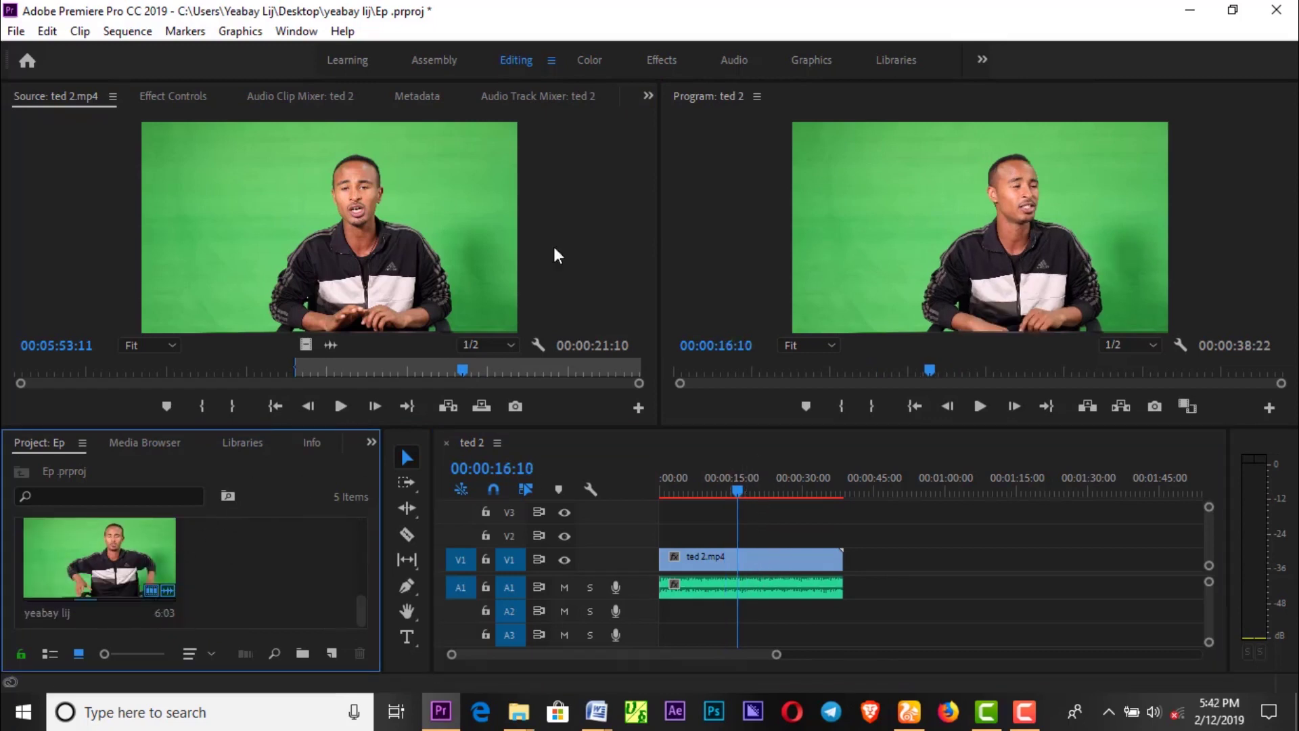
key(ctrl+i)
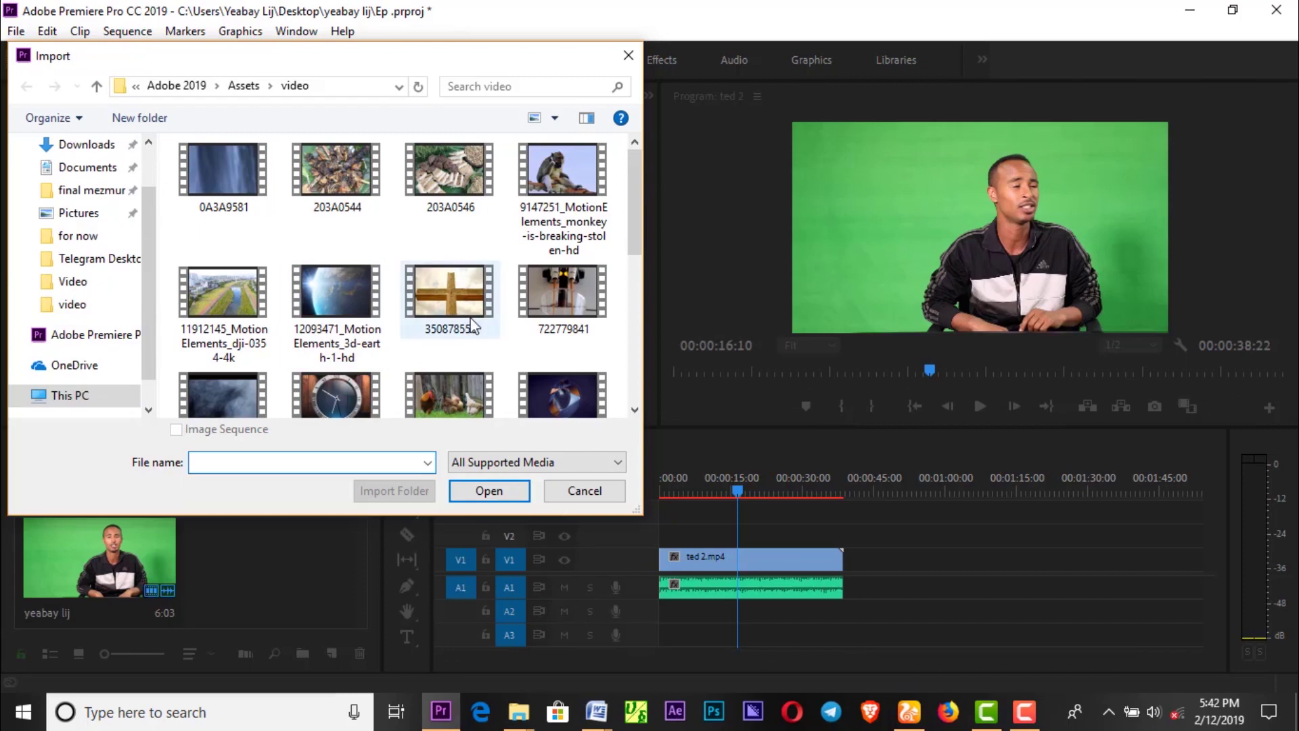
Import the monkey MotionElements stock clip into the project
click(234, 310)
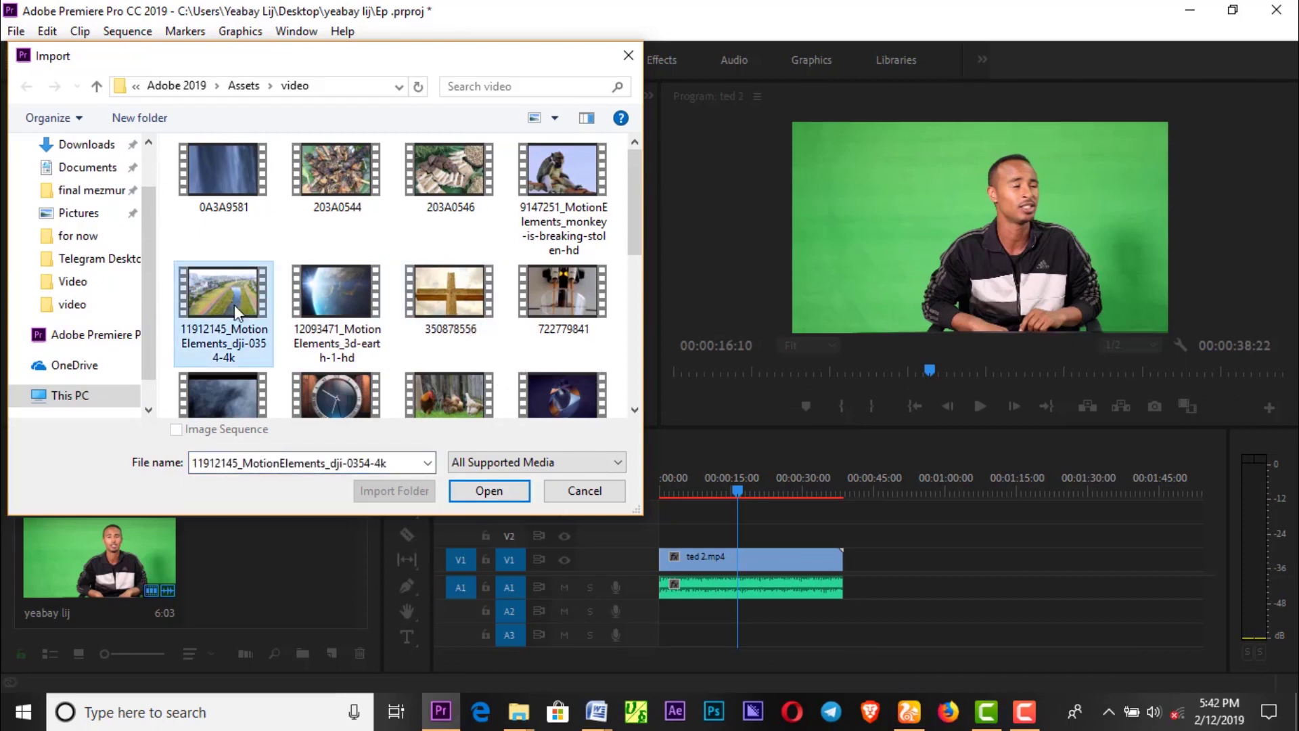
click(566, 168)
click(490, 489)
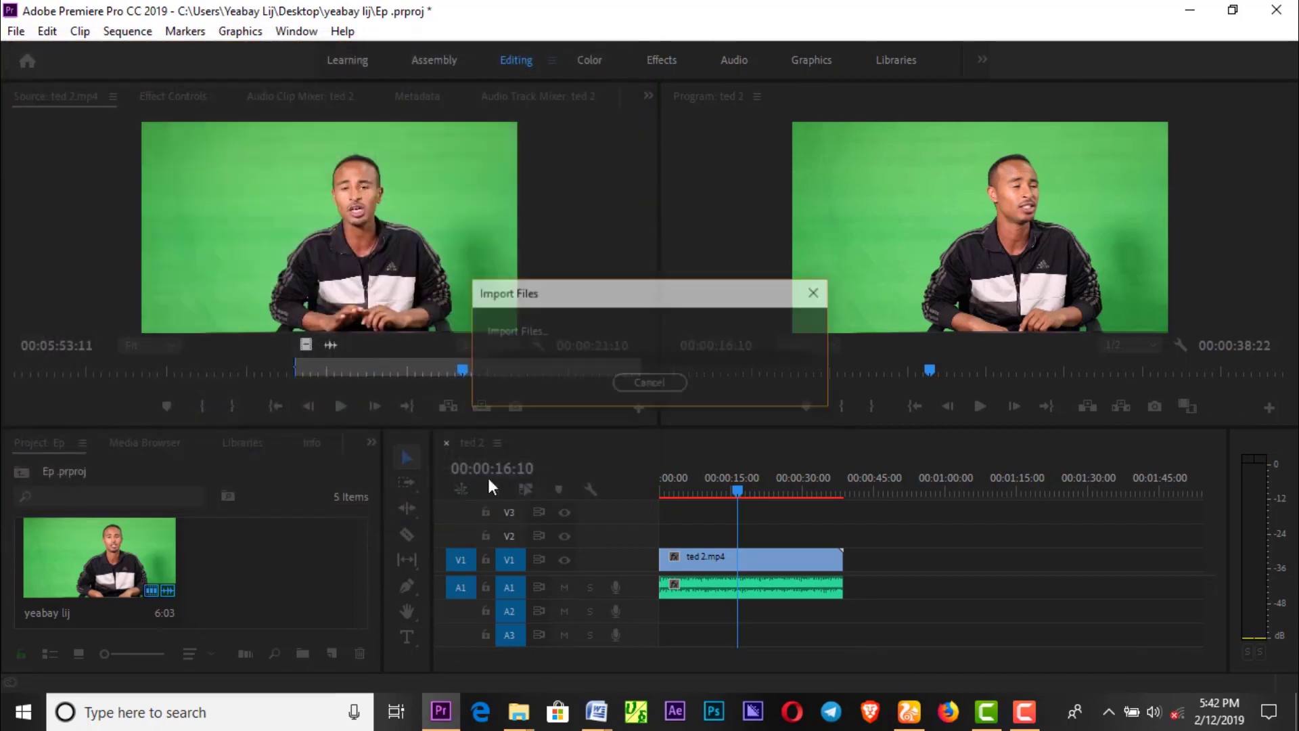
Place the monkey clip's video on V1 around 0:56, after the green-screen clip
double_click(273, 566)
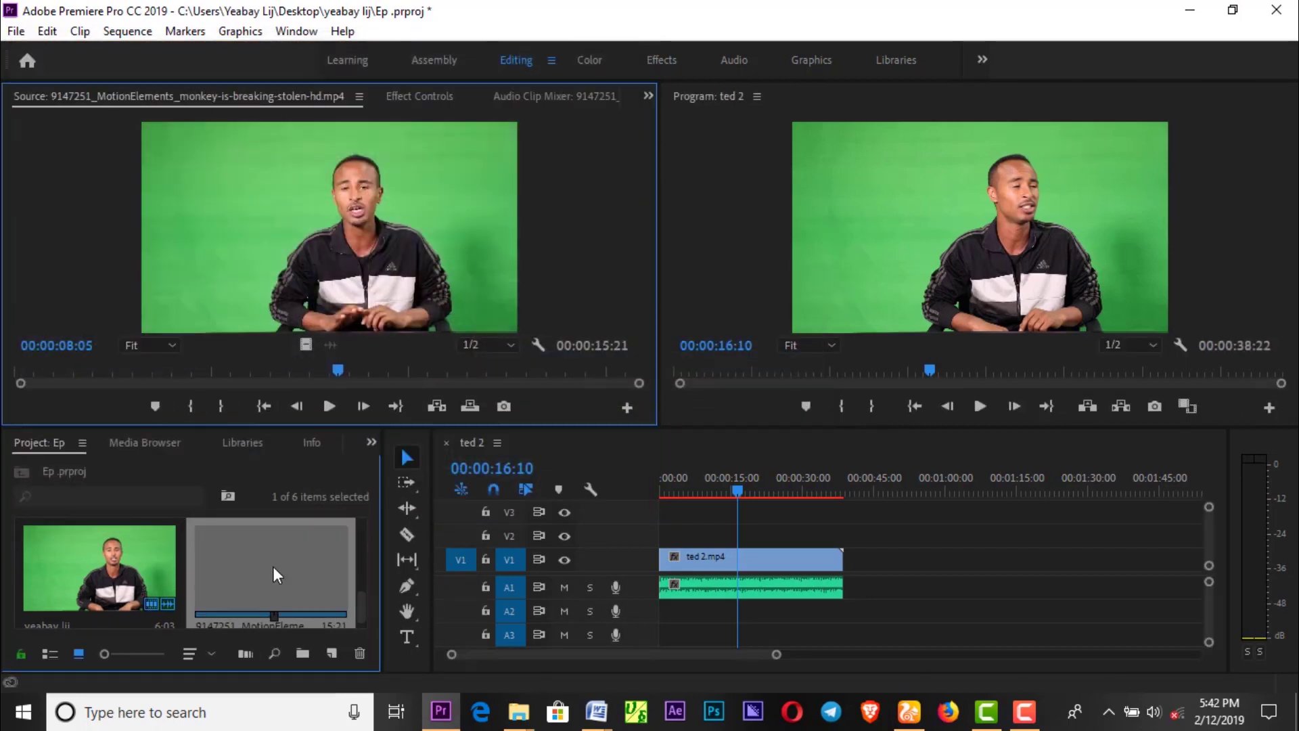
drag(305, 345, 918, 567)
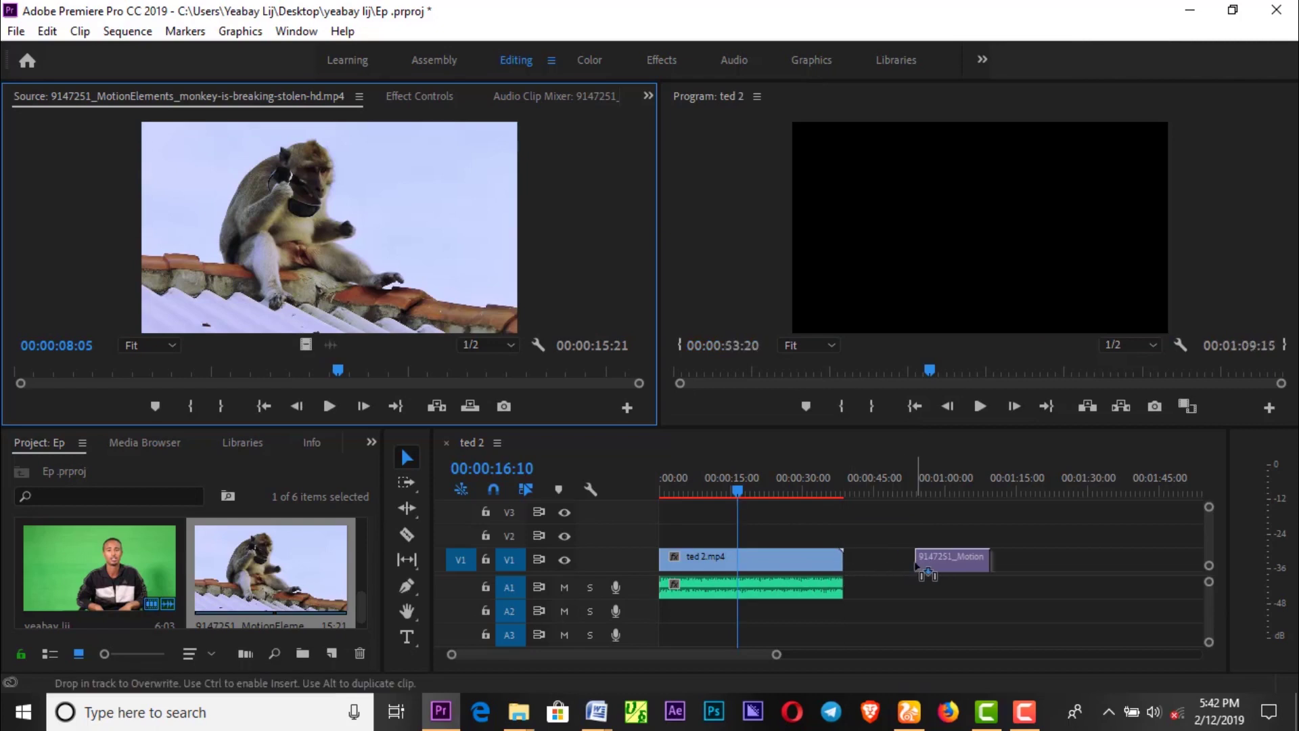
drag(915, 474, 927, 481)
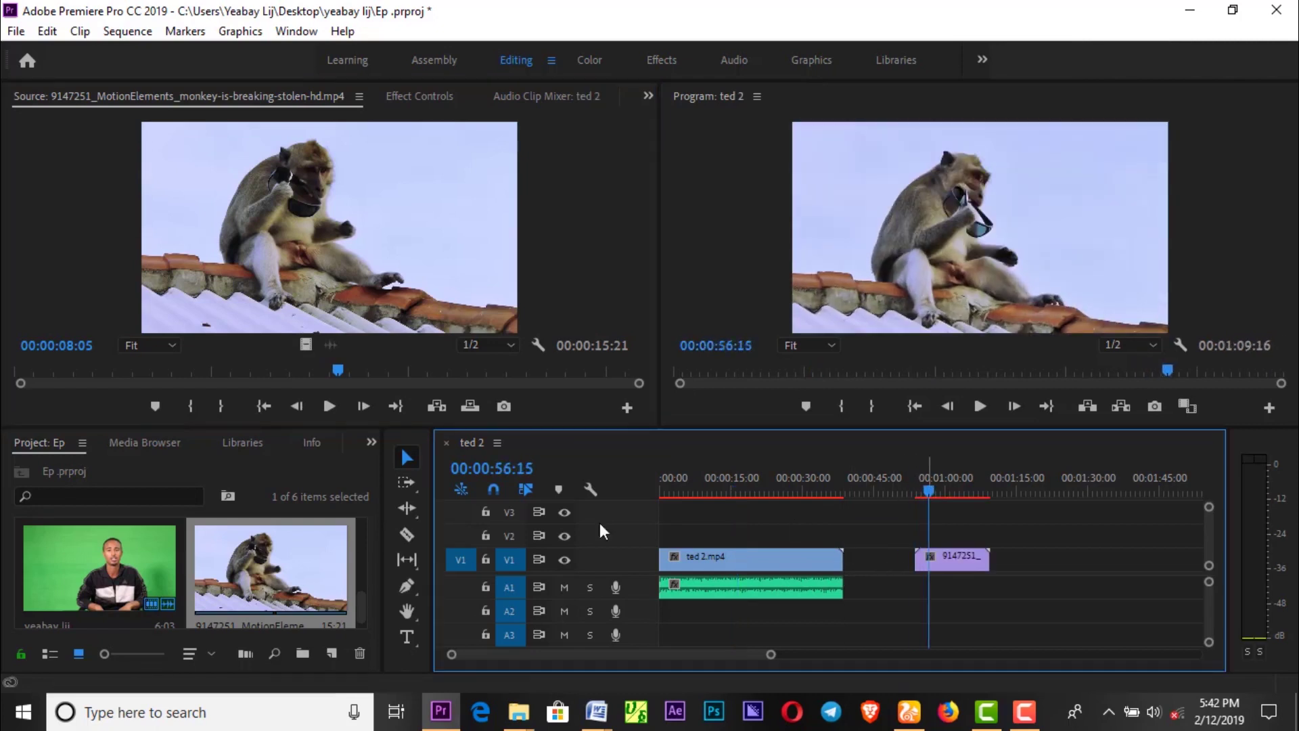
scroll(230, 558, down, 1)
scroll(234, 549, up, 3)
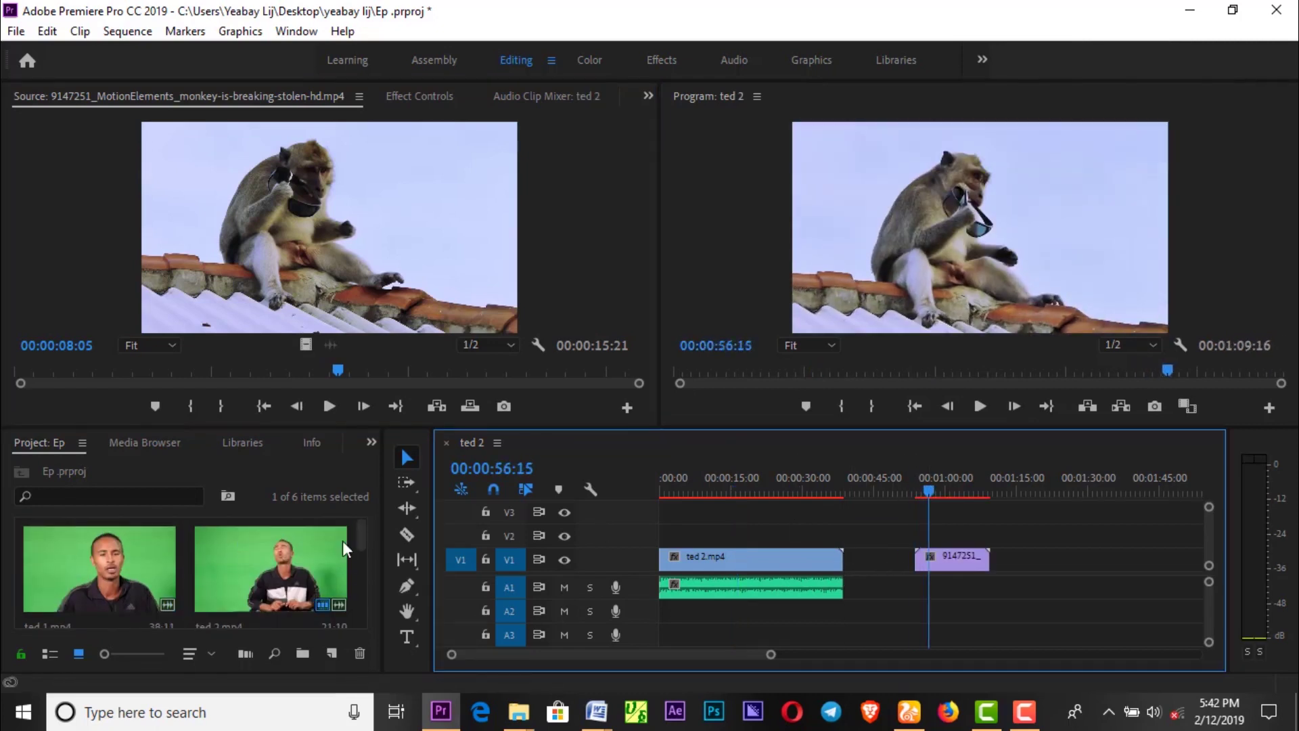
Lay ethiopia.mp3 on A1 under the monkey video, trimmed to the clip's length
click(773, 590)
click(760, 486)
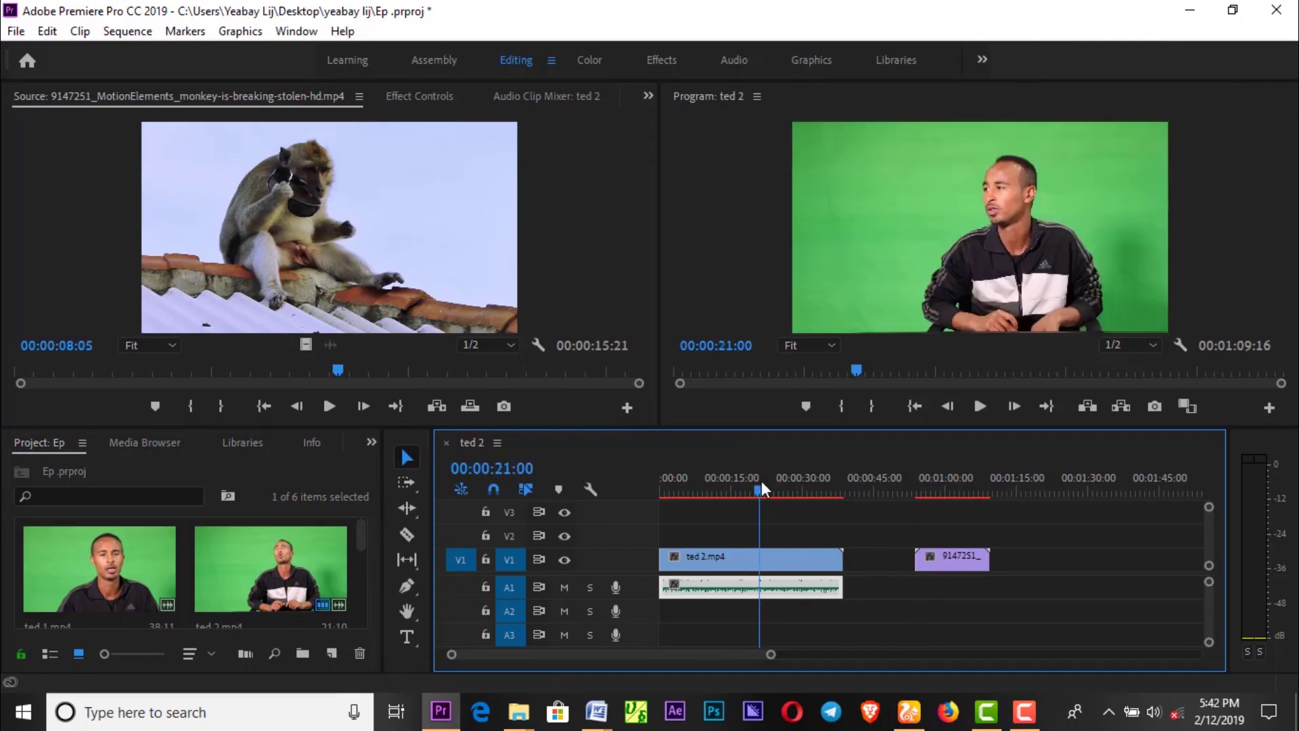
mouse_move(331, 345)
mouse_down()
mouse_move(931, 598)
mouse_move(921, 588)
mouse_up()
drag(1097, 586, 982, 586)
click(911, 488)
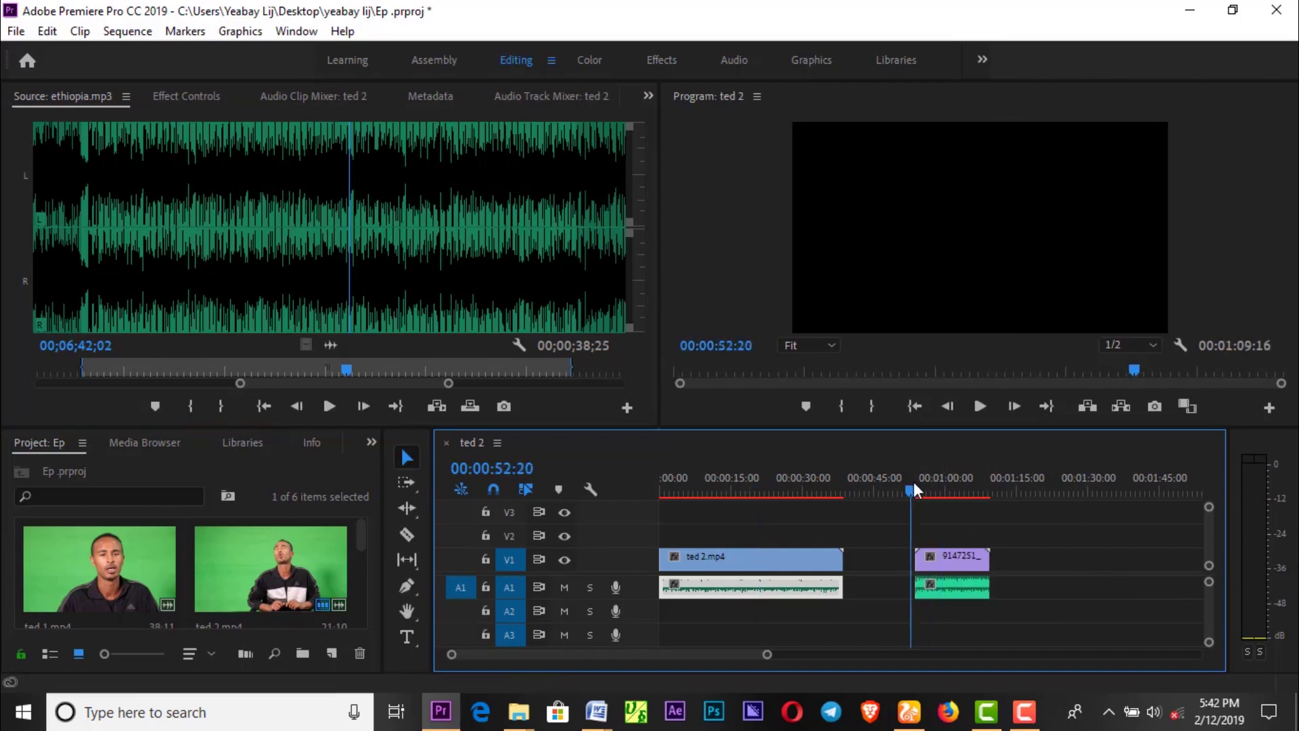
drag(915, 485, 922, 486)
key(=)
key(=)
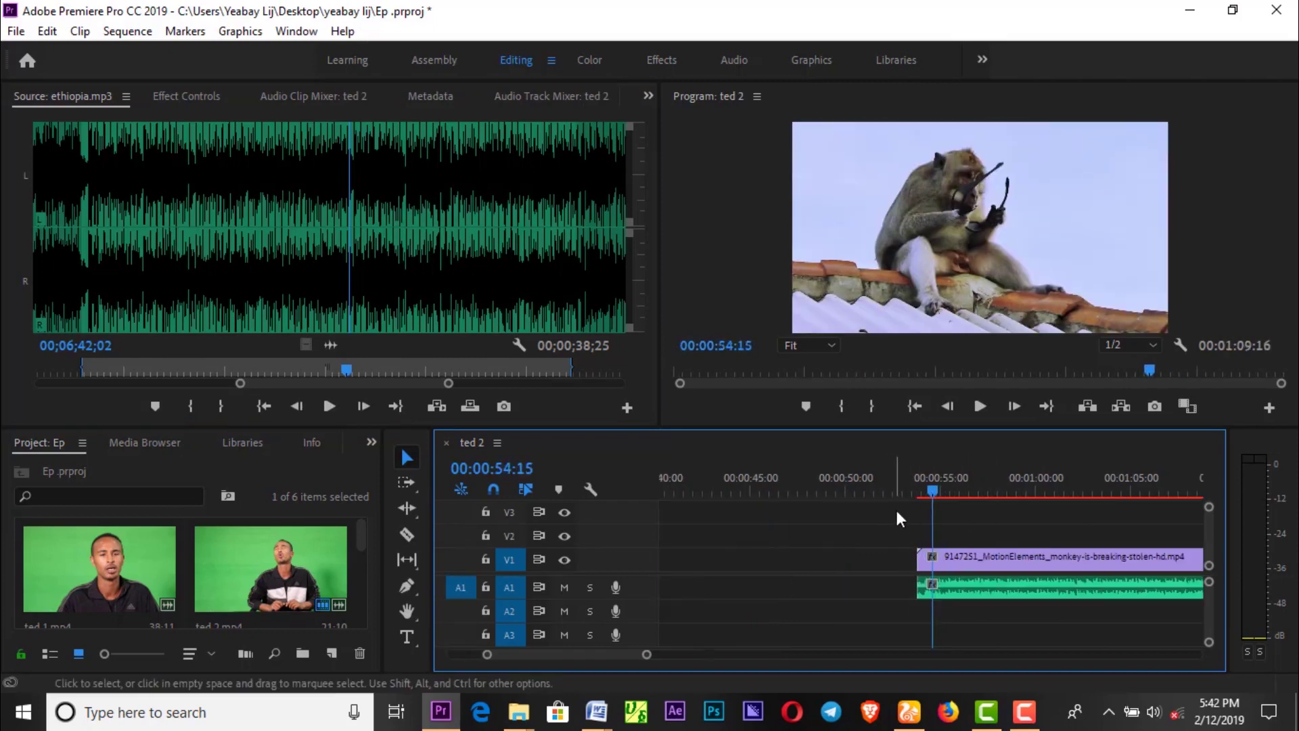
Link the monkey video with its audio and move the pair earlier to about 0:49
drag(981, 524, 993, 606)
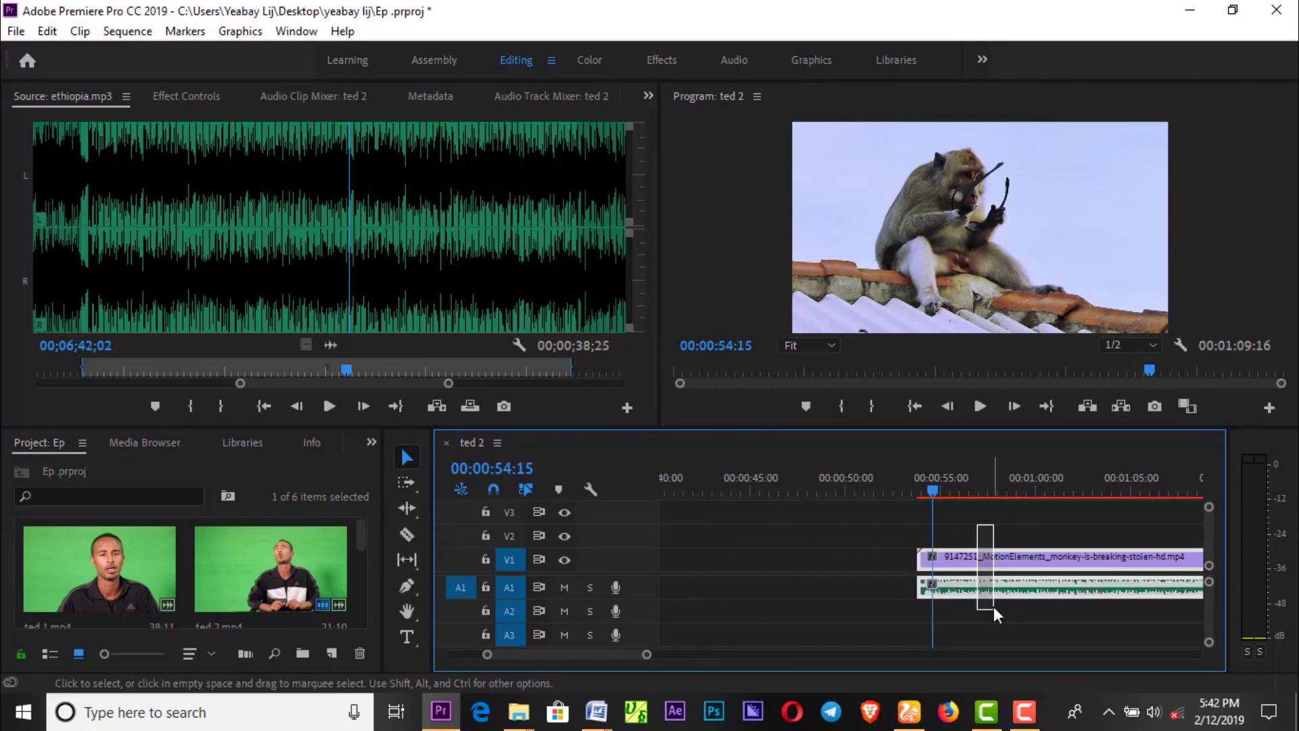
right_click(990, 593)
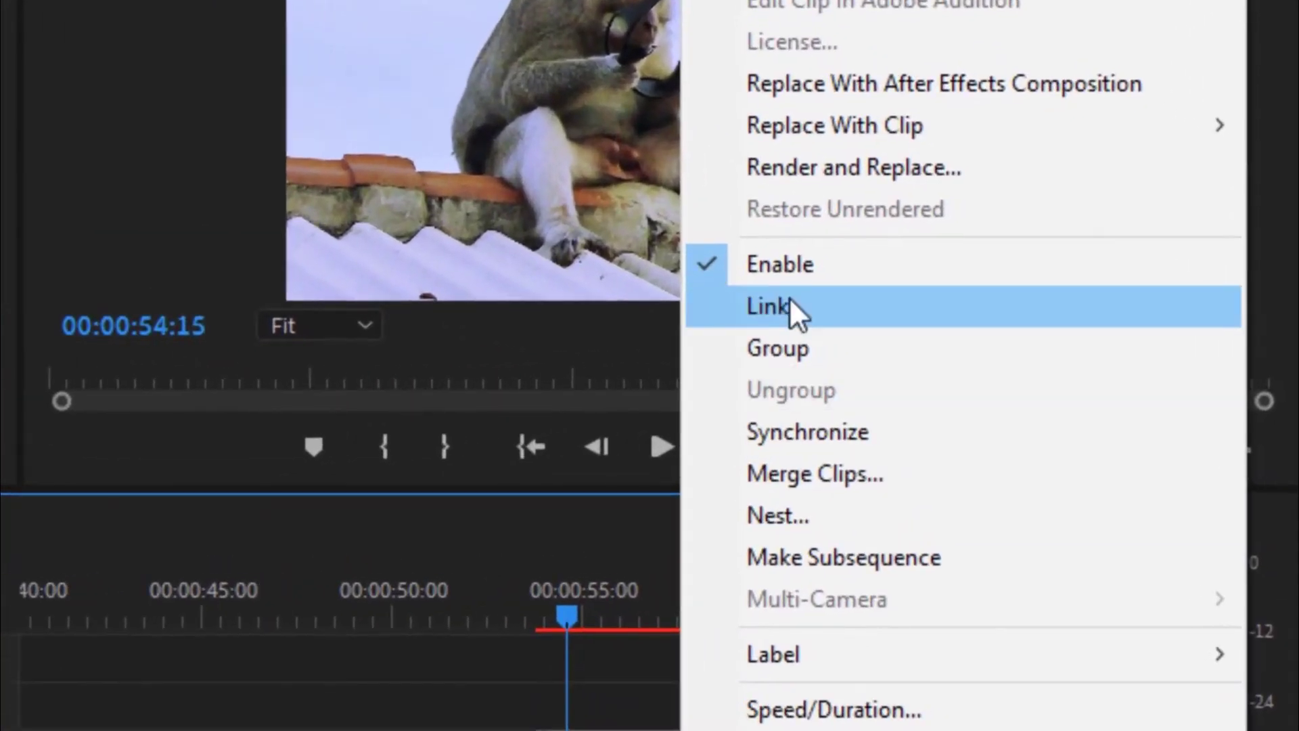
click(790, 302)
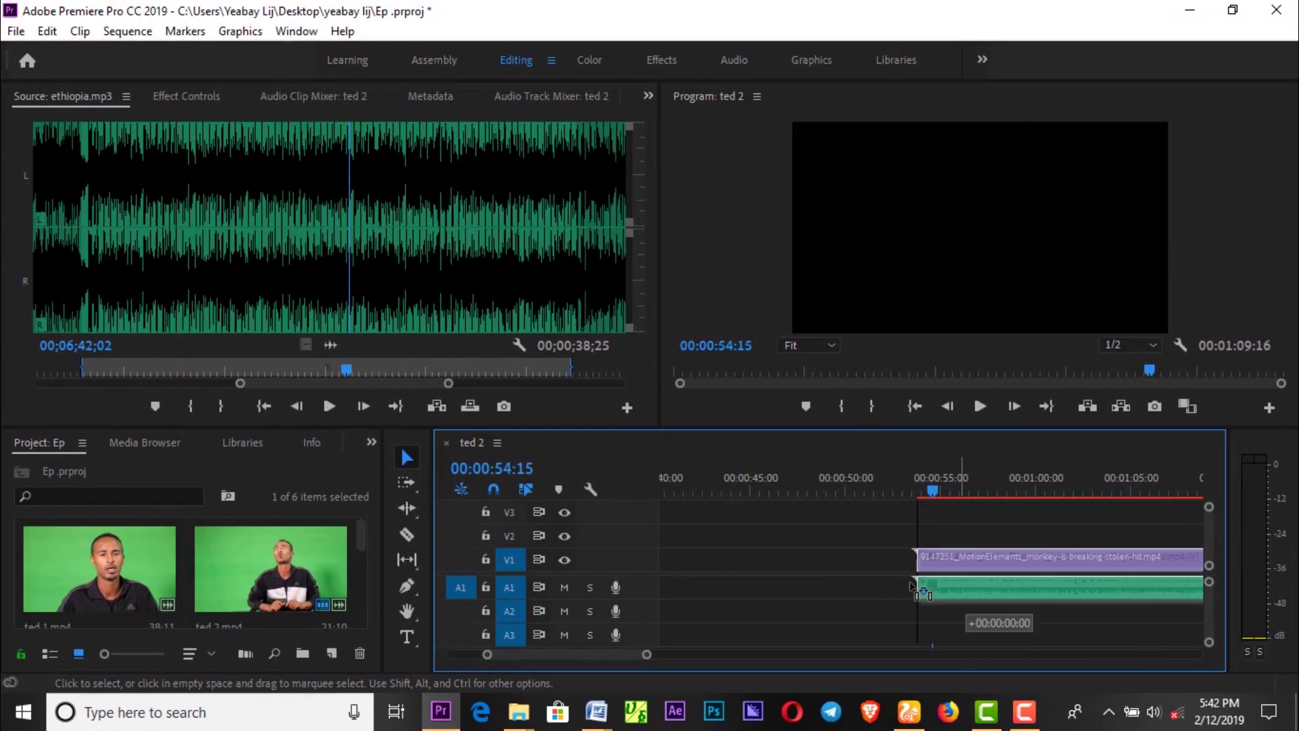
drag(911, 586, 892, 583)
click(997, 485)
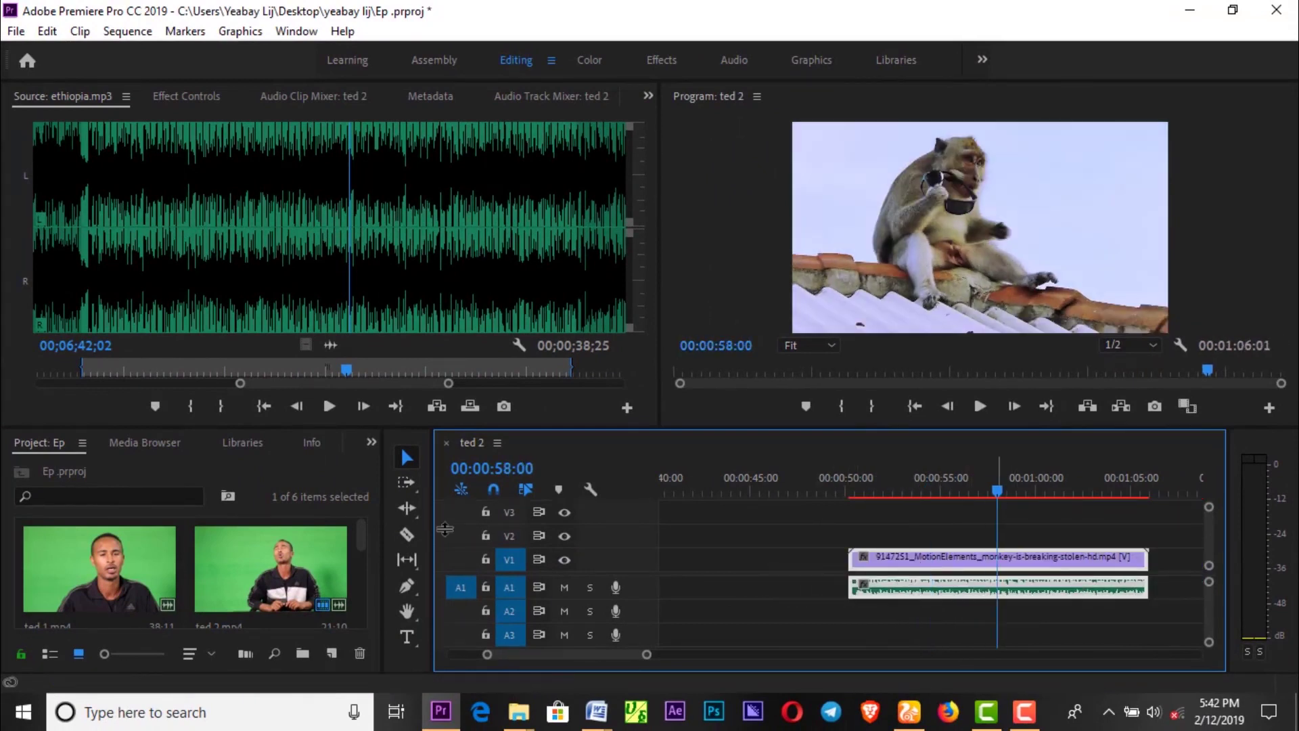
Check the project bin and shift the linked monkey pair to start around 0:55
click(222, 563)
key(grave)
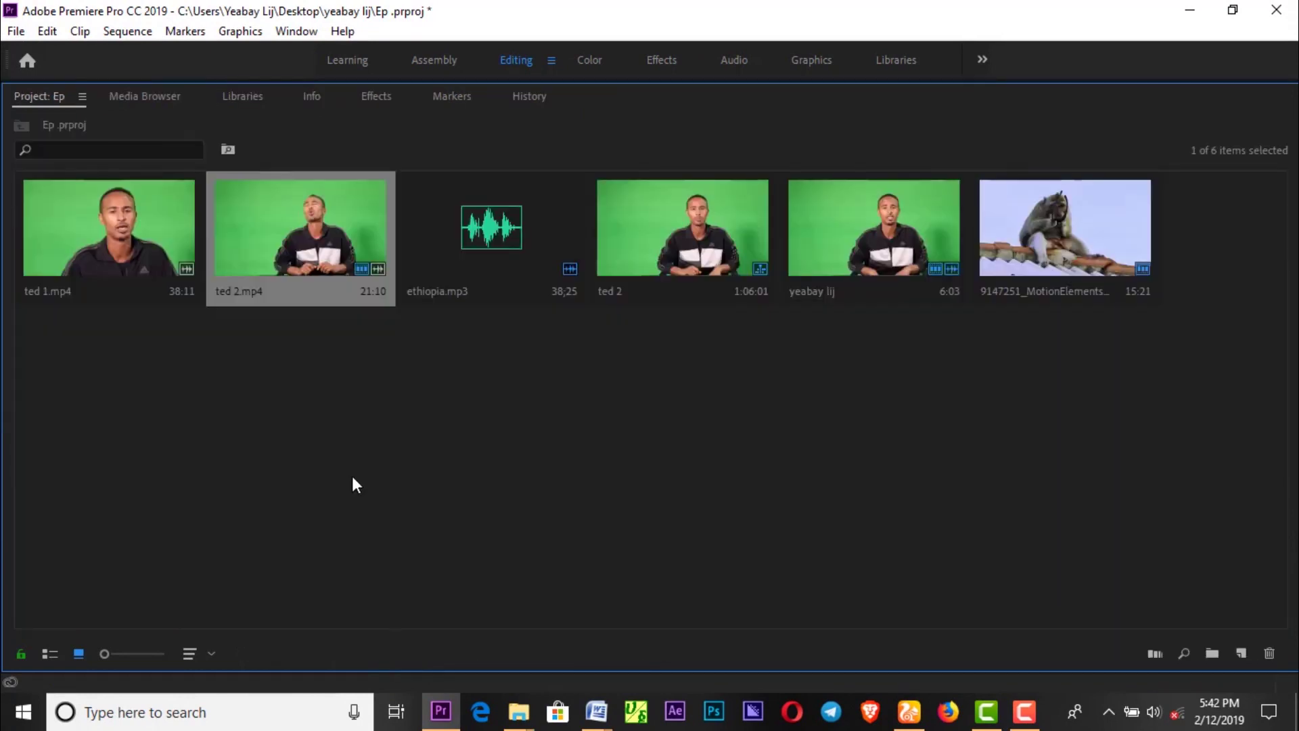
key(grave)
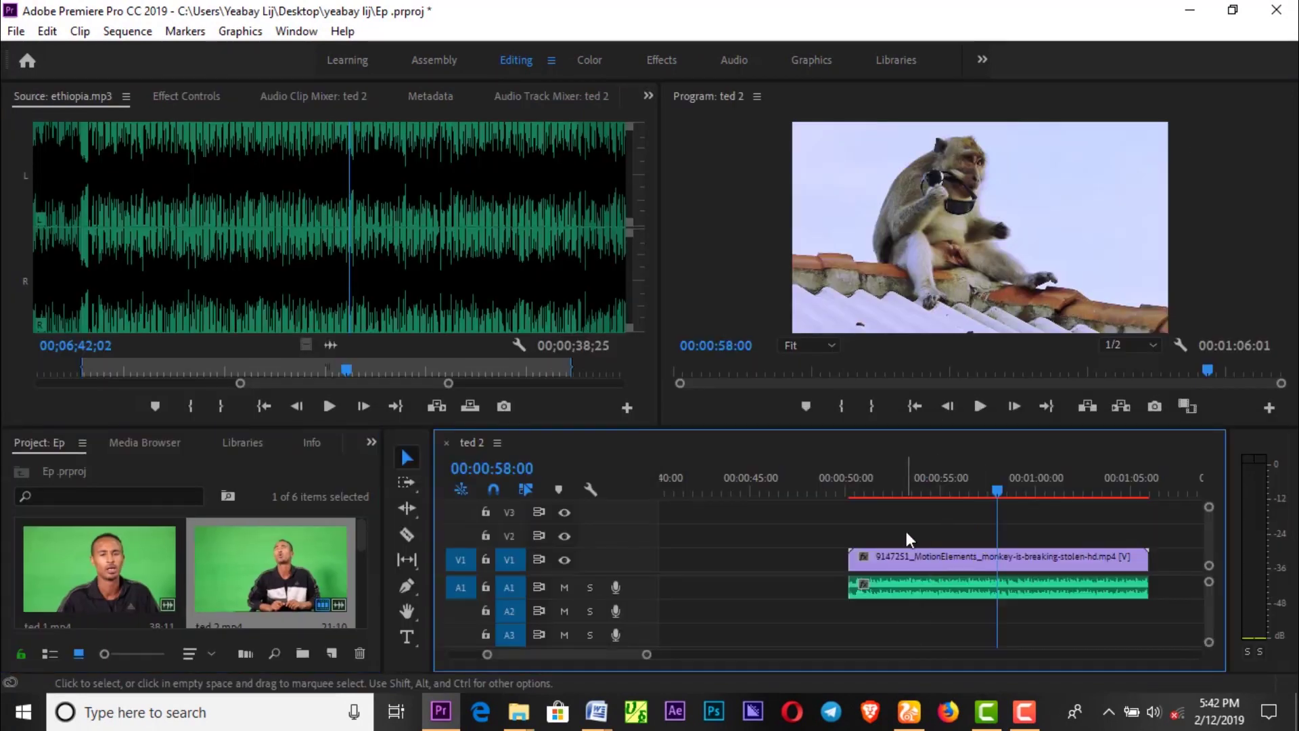
drag(939, 588, 1008, 588)
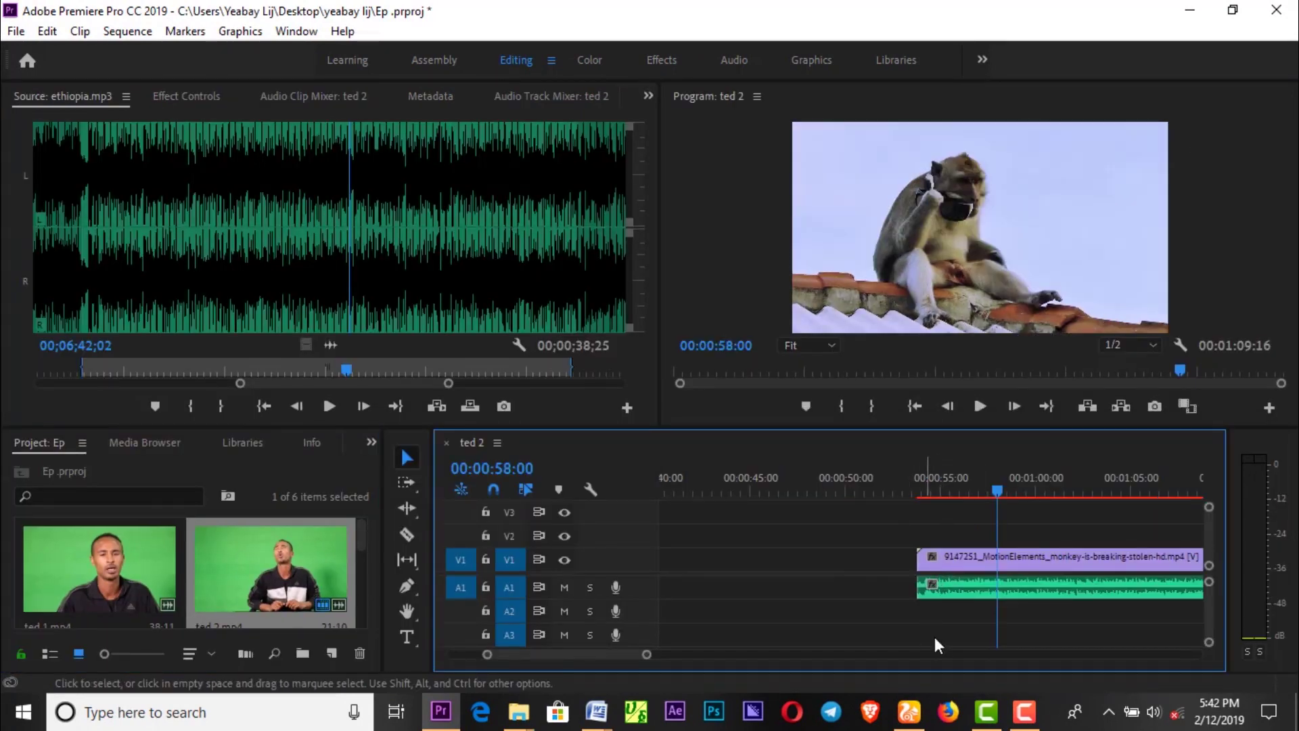
Merge the selected monkey video and audio into a clip named 'tota'
click(965, 591)
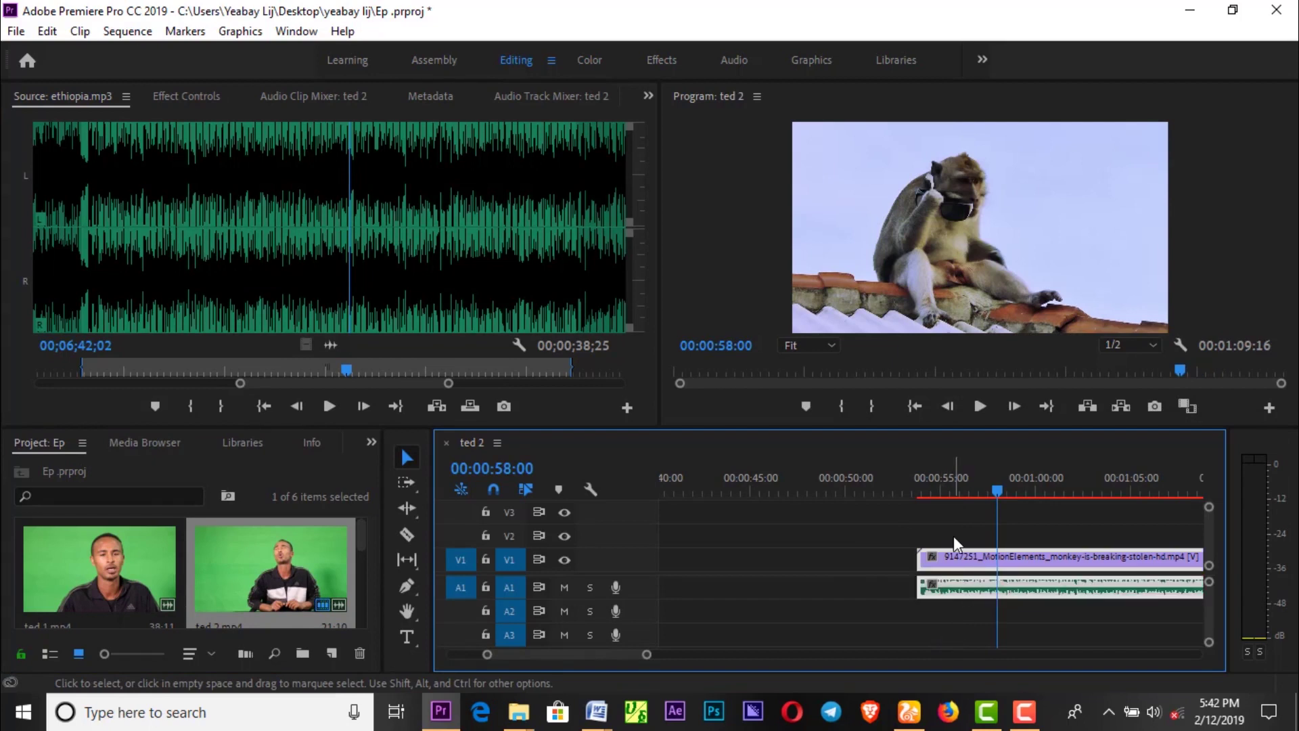
click(952, 610)
click(975, 583)
right_click(975, 583)
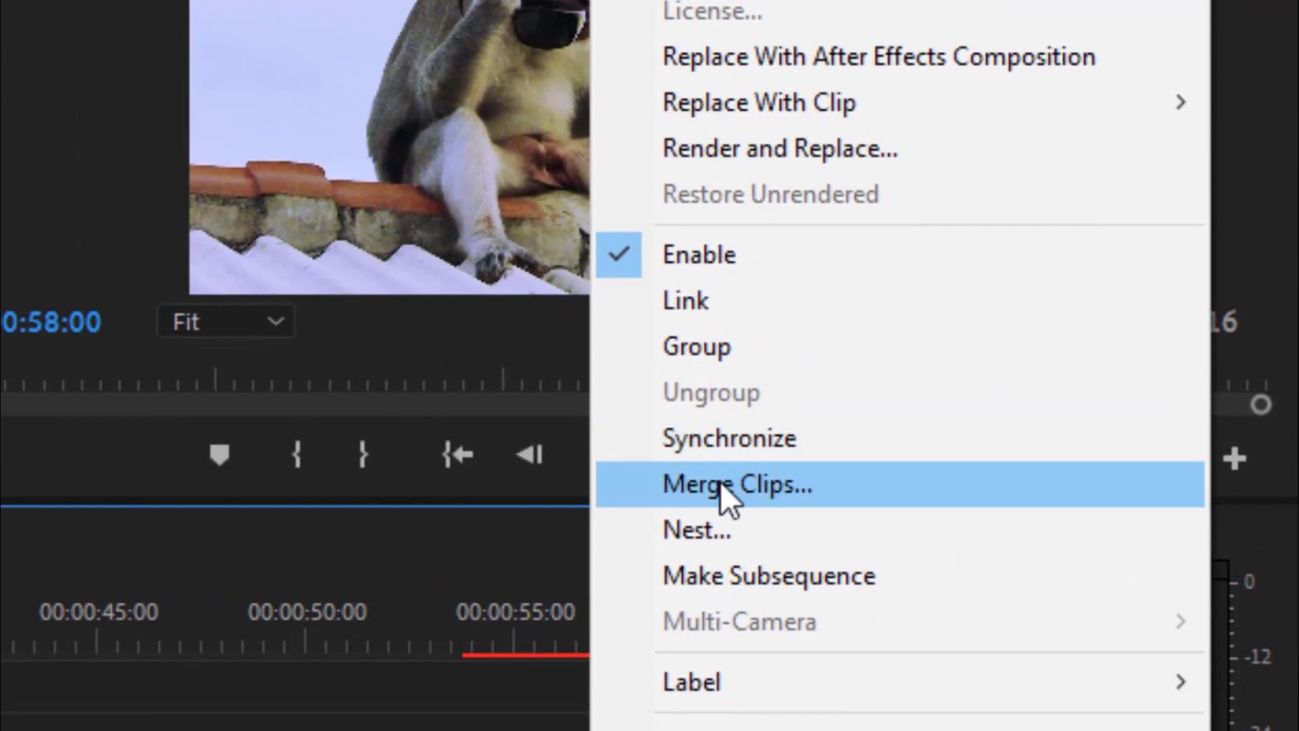
click(720, 481)
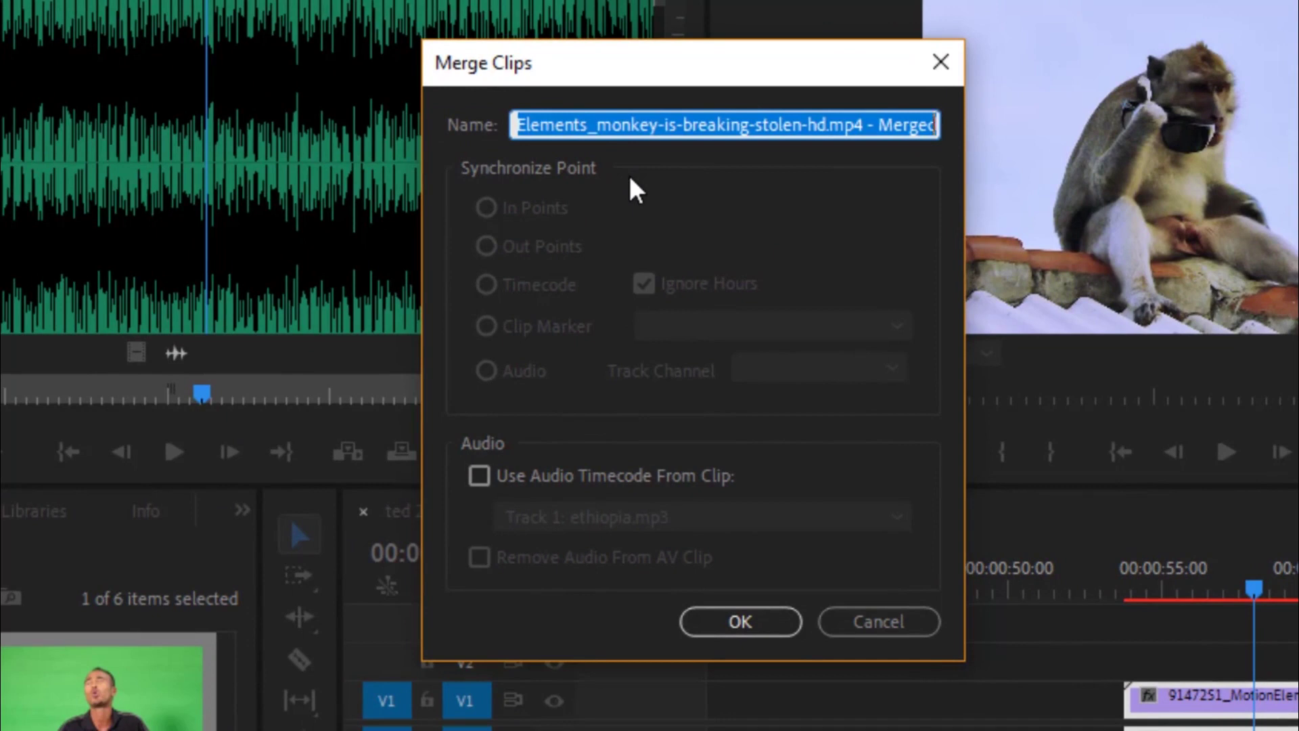
text(to)
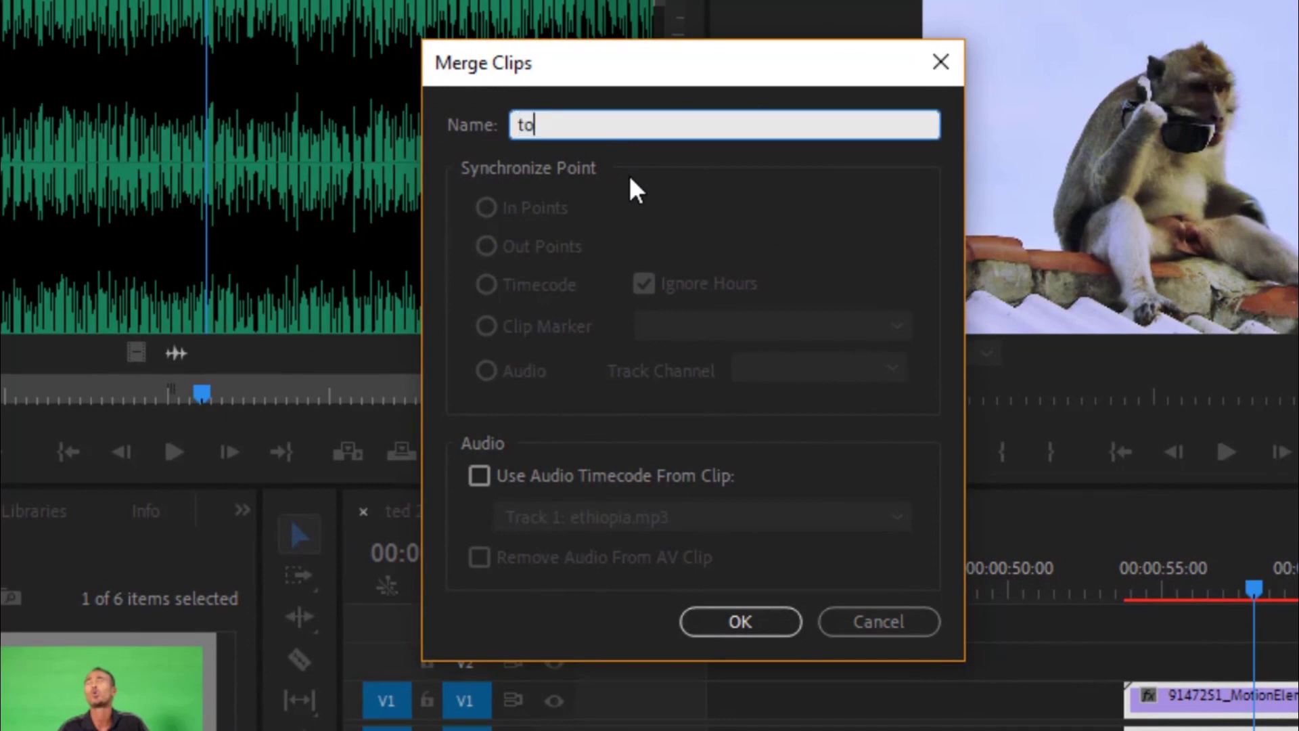
text(ta)
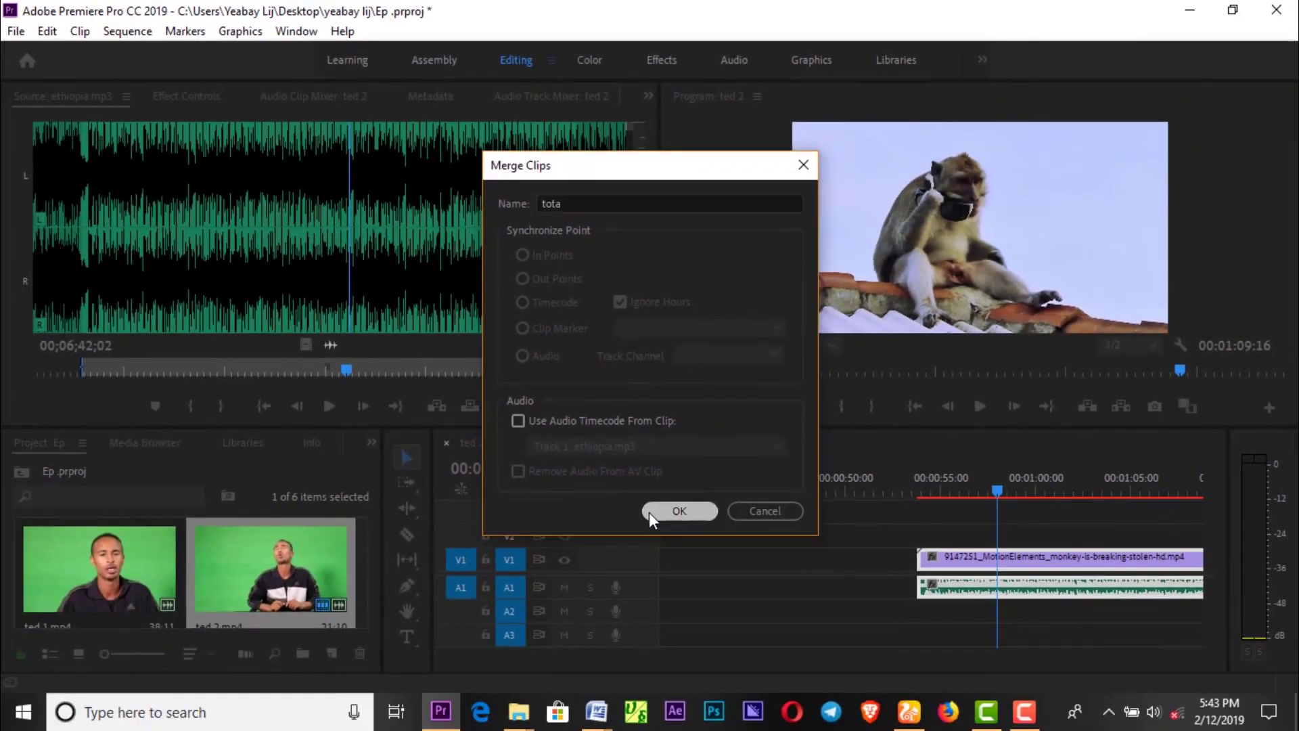
click(679, 512)
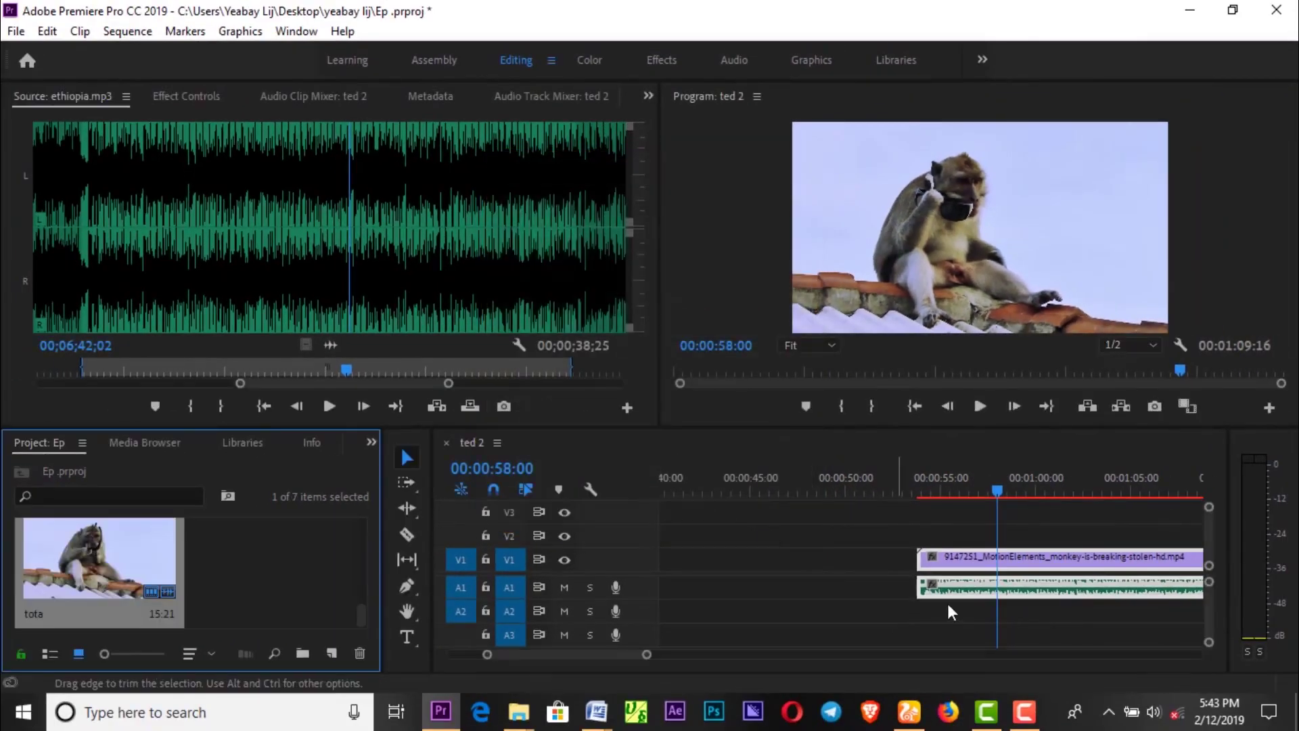
Set tota's In point at 00:00:09:17 in the Source monitor, leaving a 6:04 duration
click(75, 558)
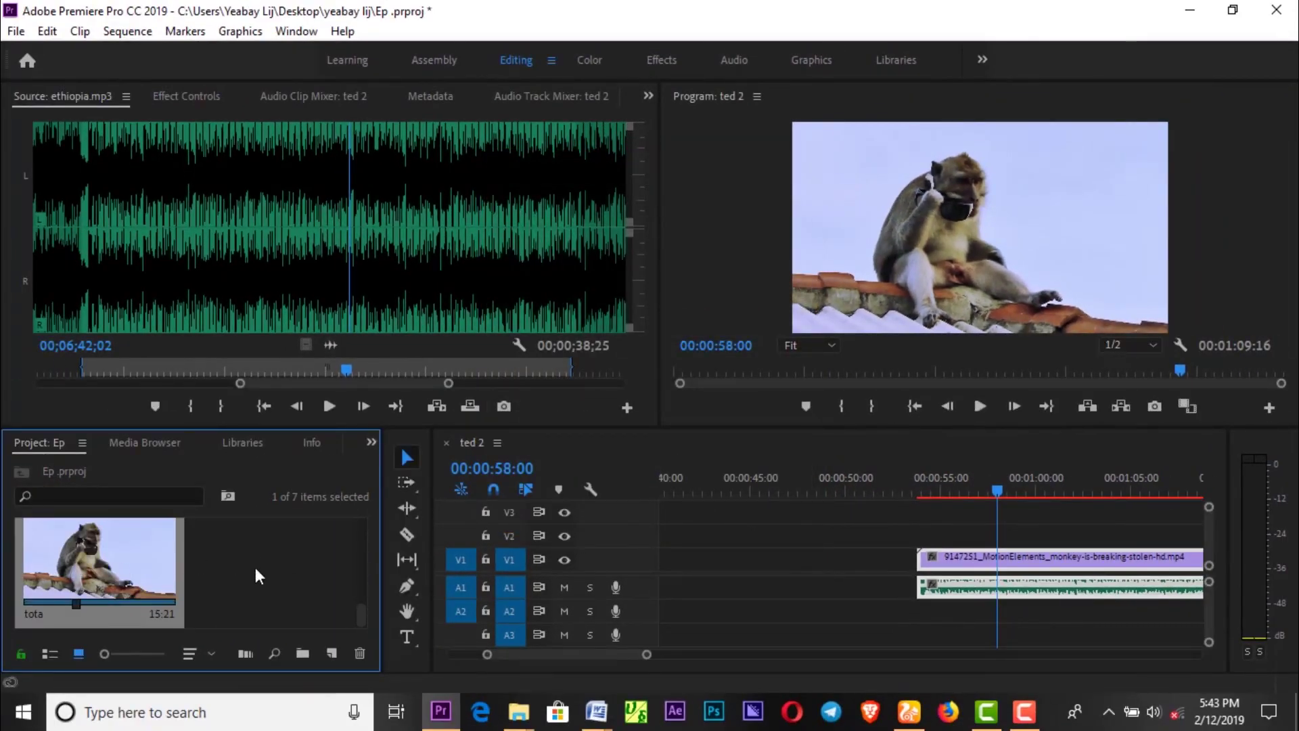
double_click(57, 553)
mouse_move(193, 368)
mouse_down()
mouse_move(347, 358)
mouse_move(261, 355)
mouse_move(399, 368)
mouse_up()
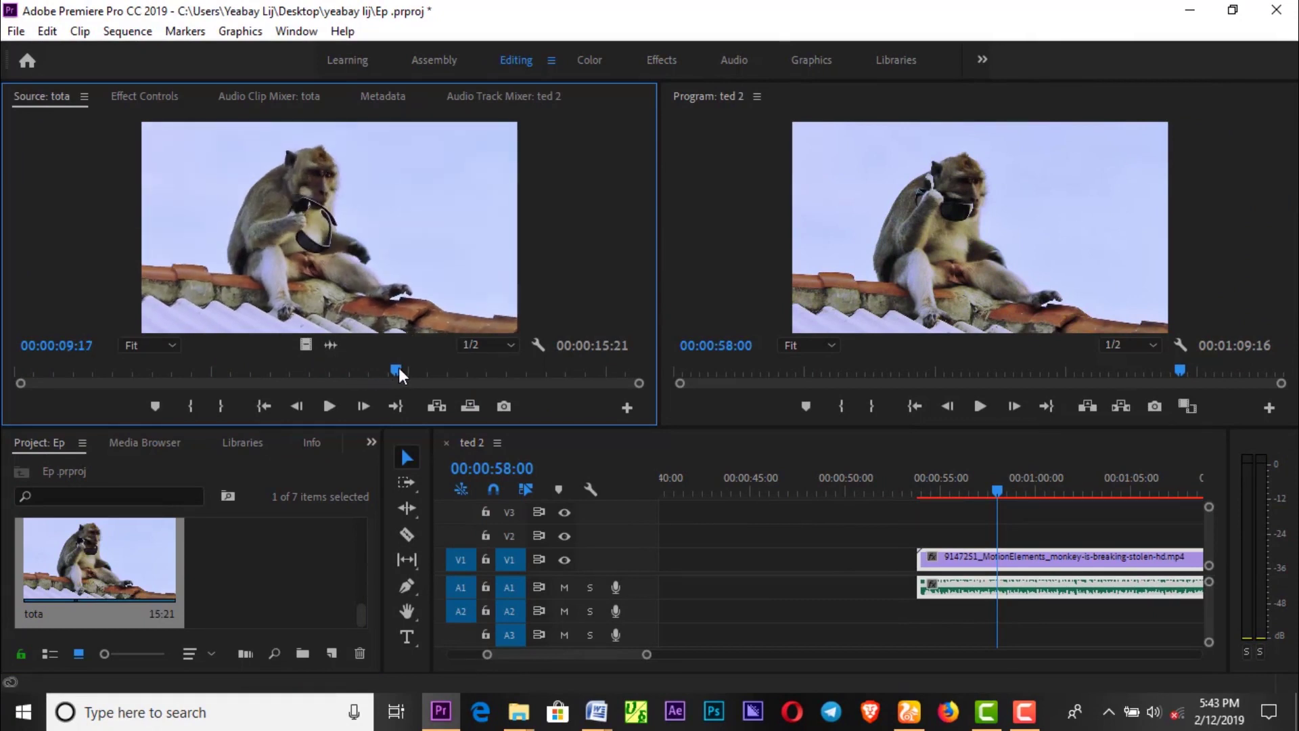
key(i)
mouse_move(453, 367)
mouse_down()
mouse_move(564, 372)
mouse_move(498, 369)
mouse_up()
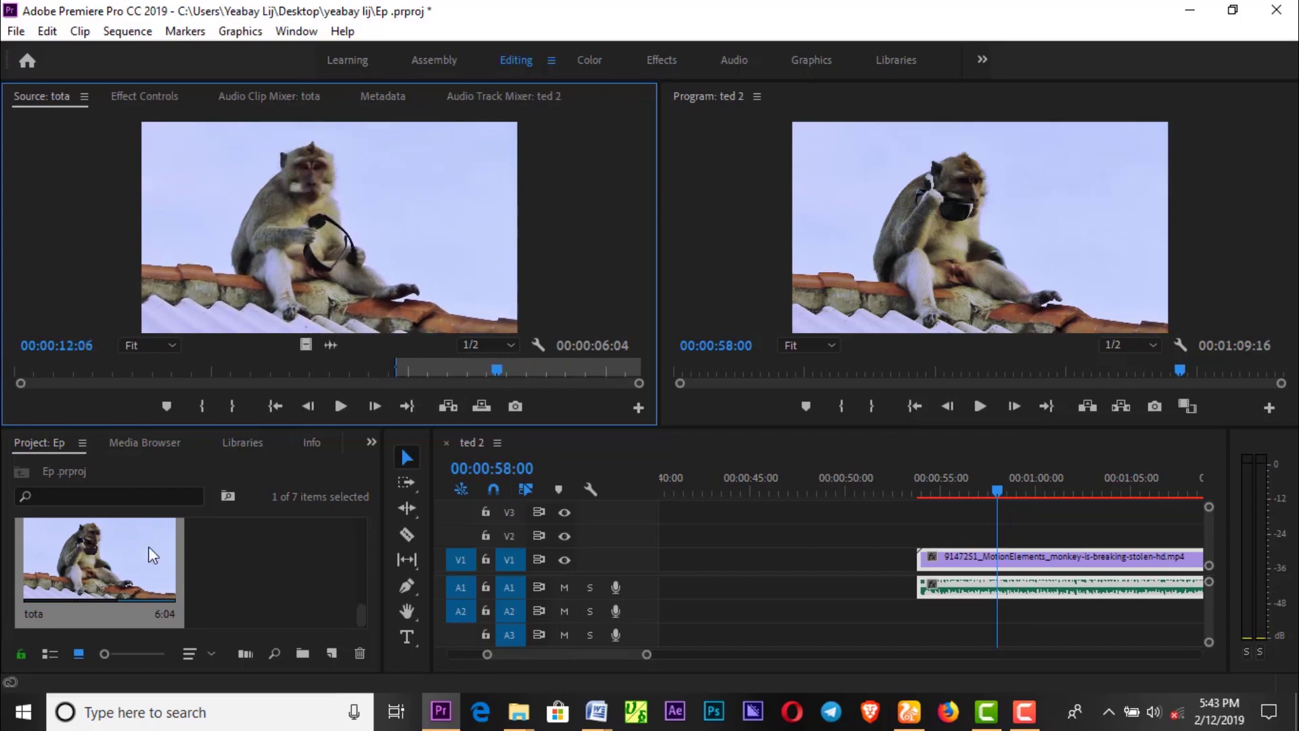
click(298, 560)
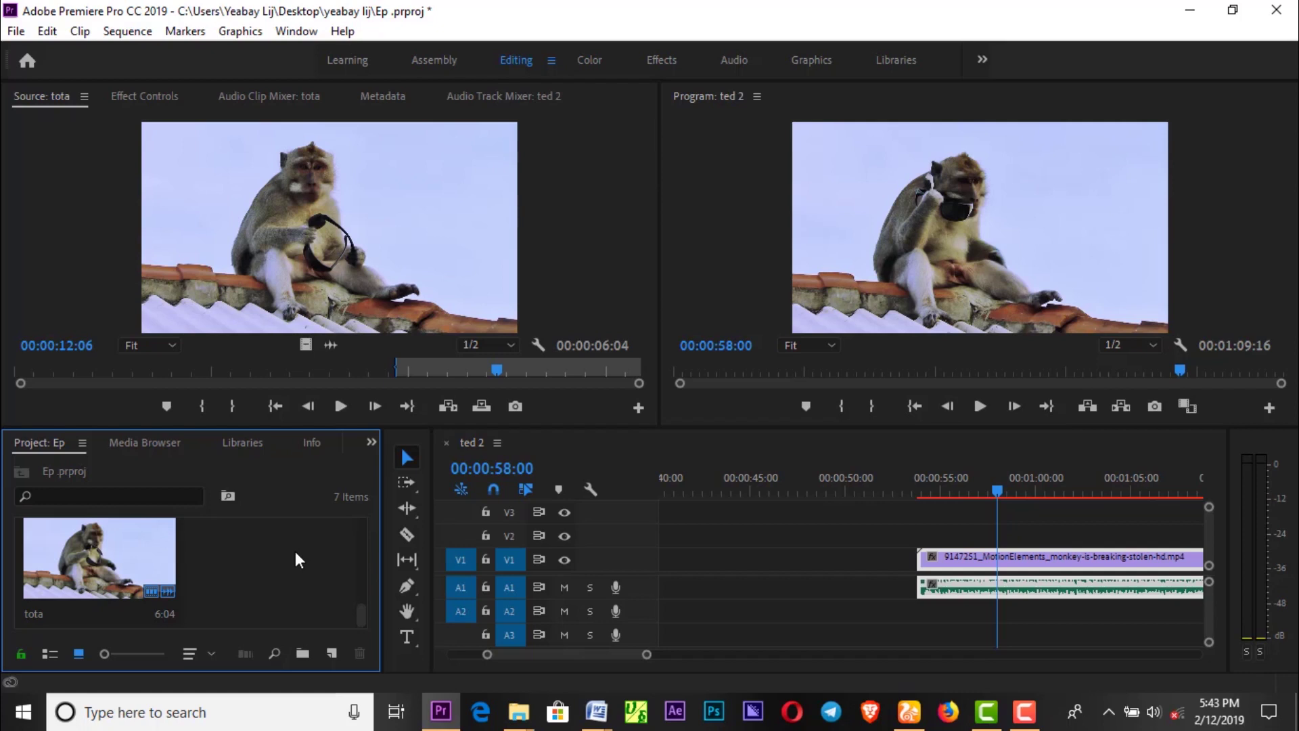
scroll(757, 491, down, 5)
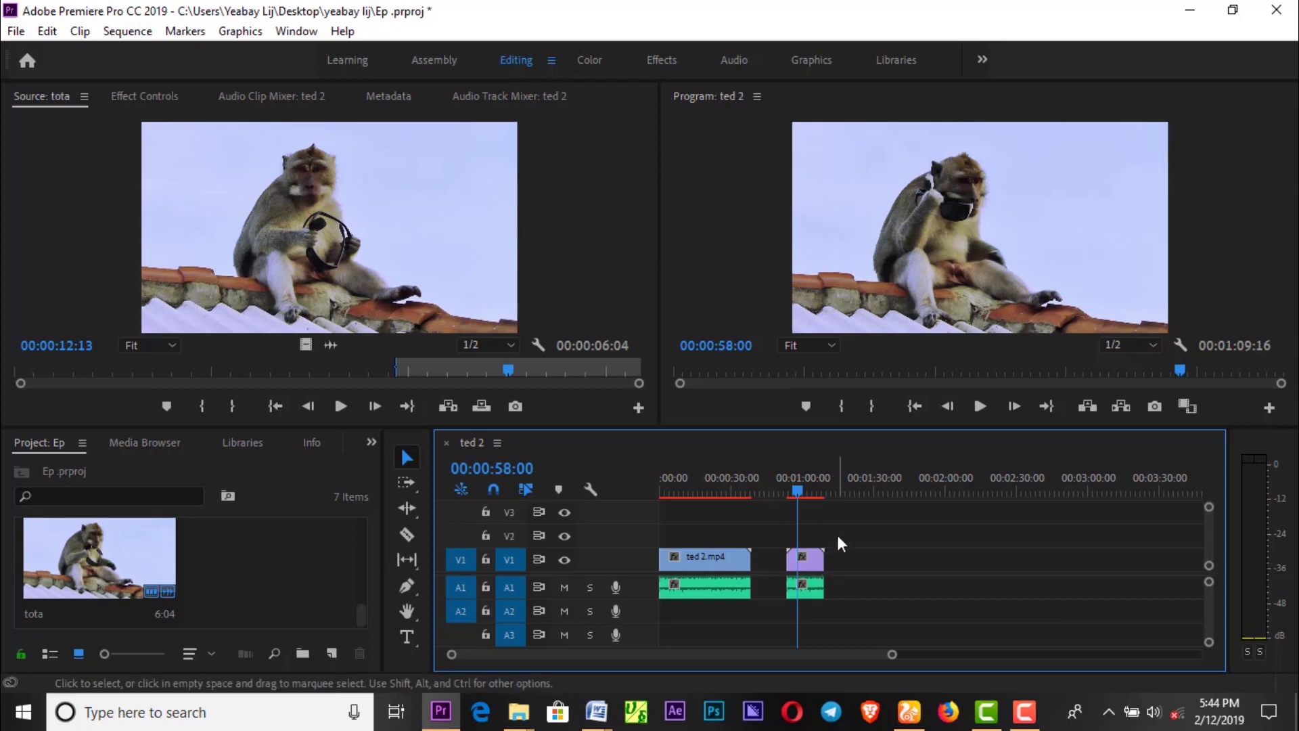
click(705, 490)
drag(771, 528, 660, 641)
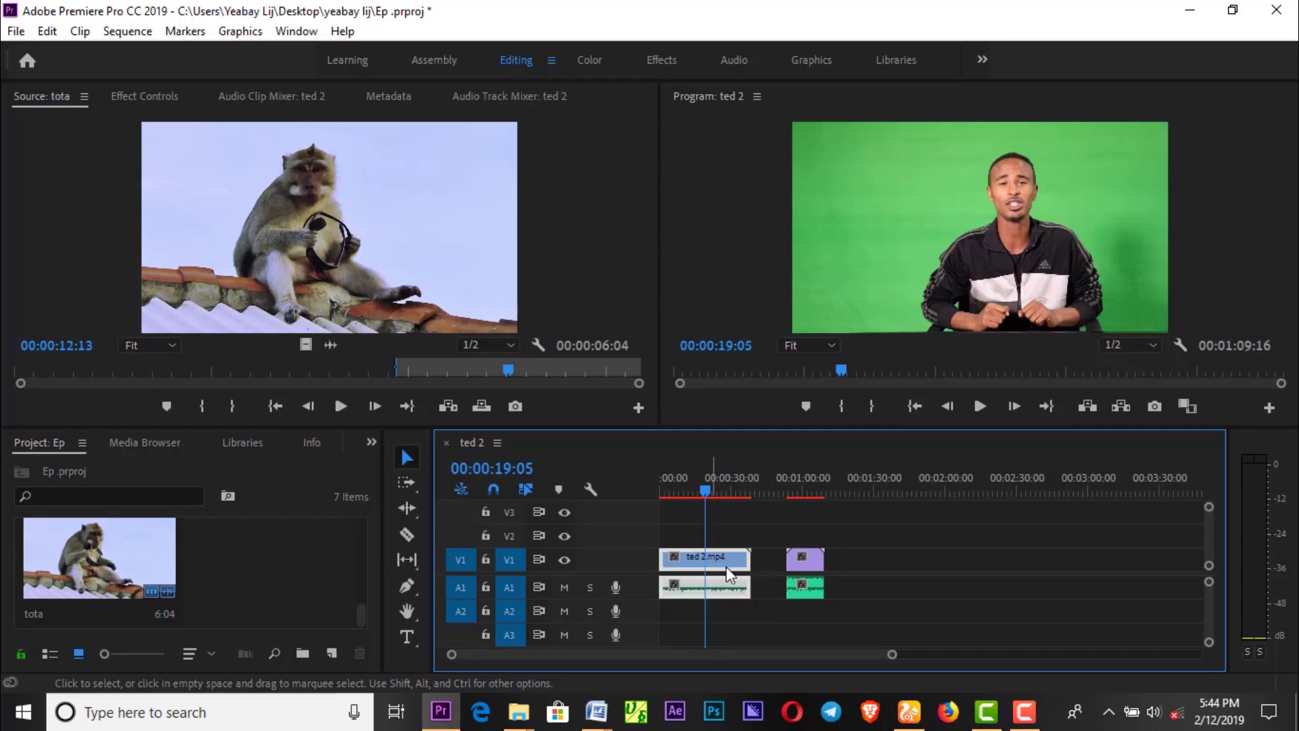
right_click(736, 570)
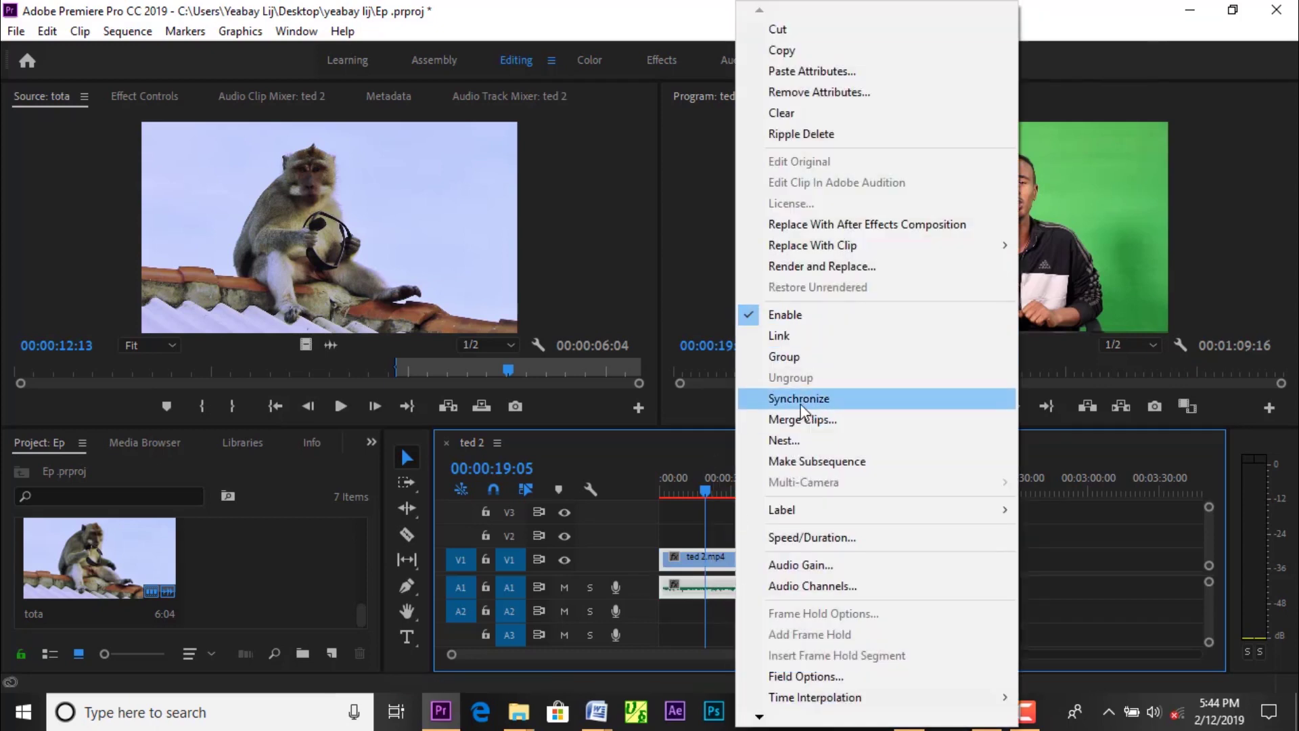
click(688, 583)
click(740, 517)
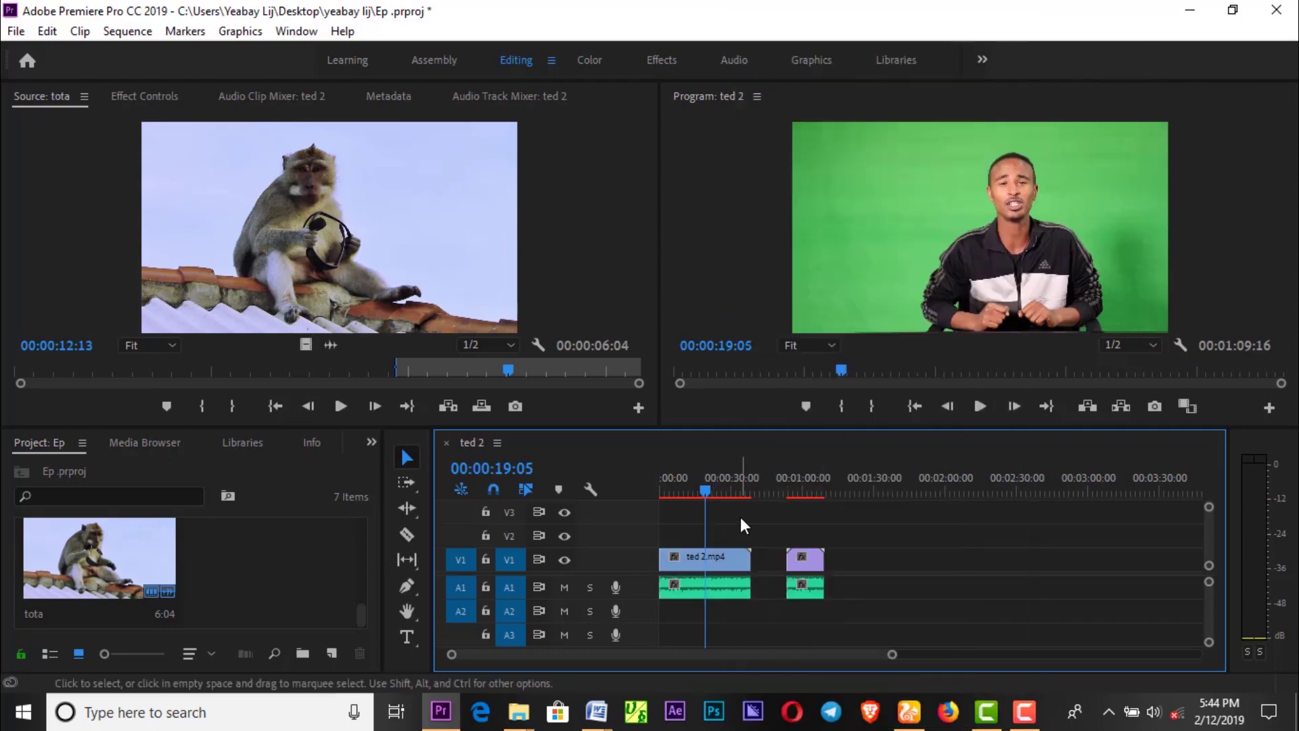